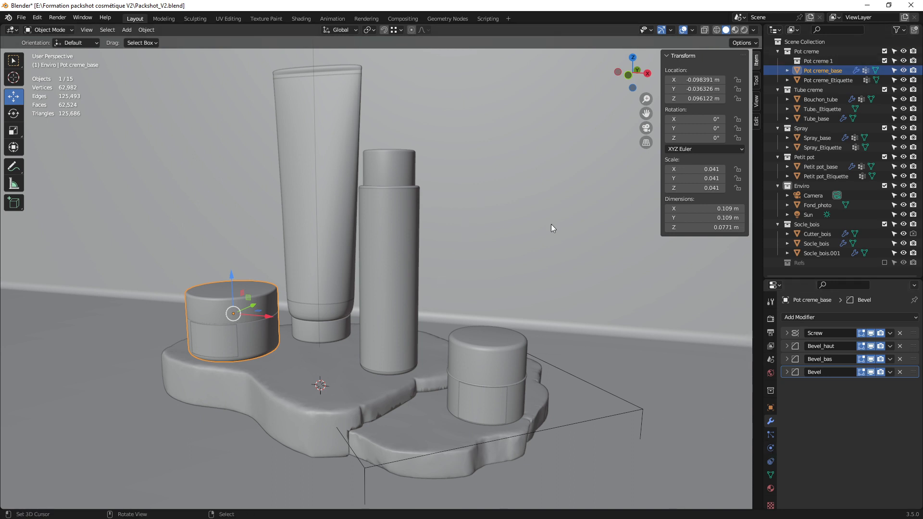
Move the large cream jar, Pot creme_base, into a new collection named Stock_base_mesh.
key(m)
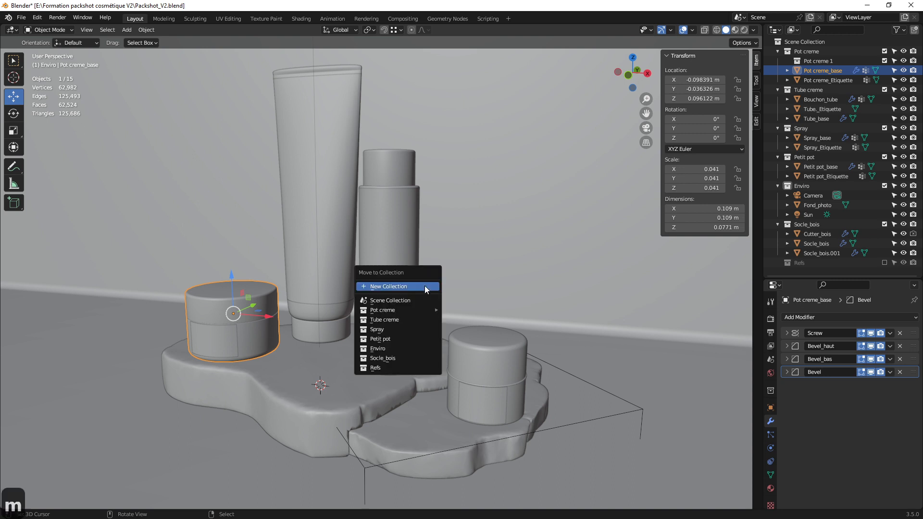
click(425, 285)
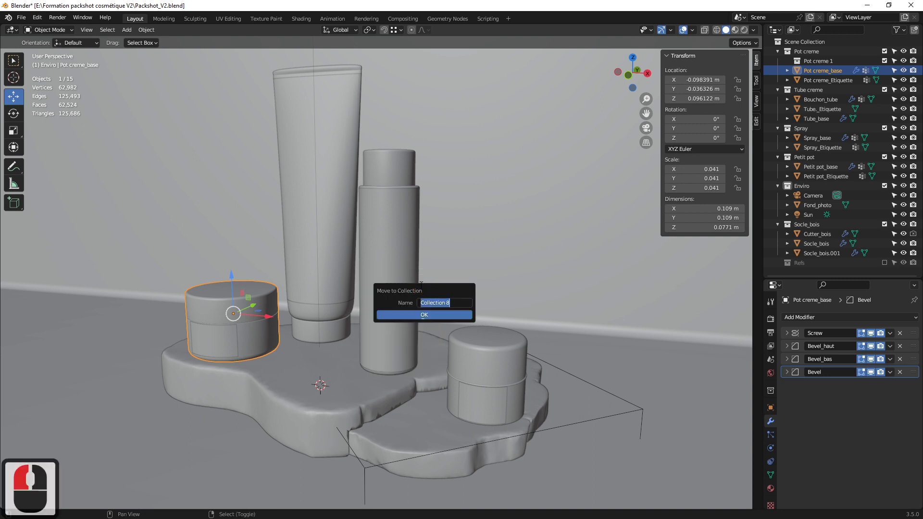
text(Stock)
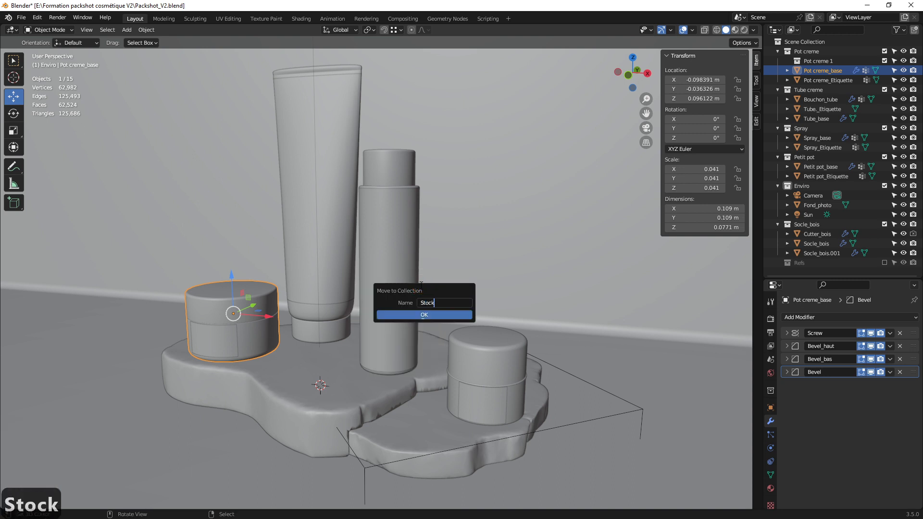
text(_bas)
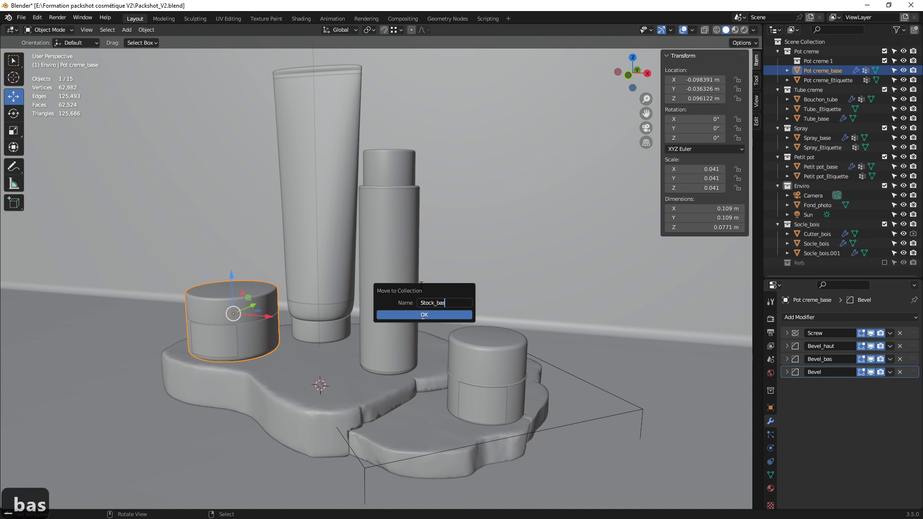
text(e_mesj)
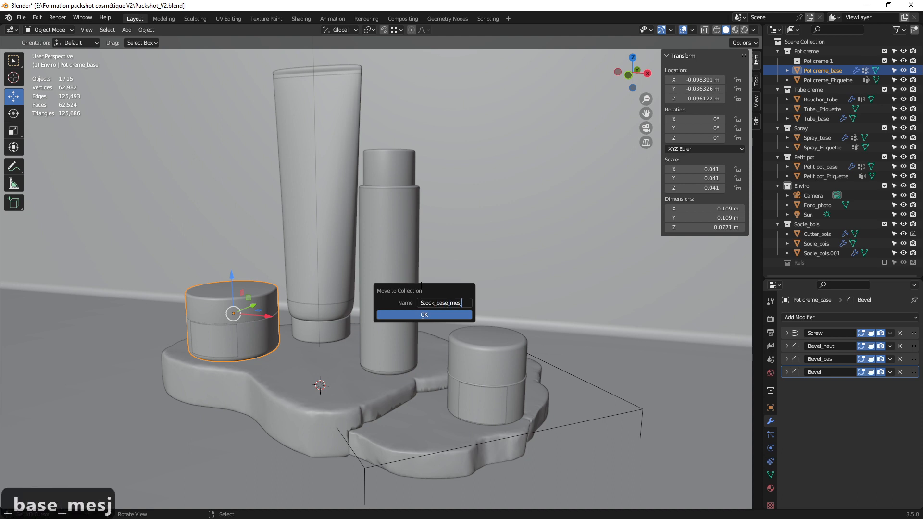
key(BackSpace)
text(h)
key(Return)
key(Return)
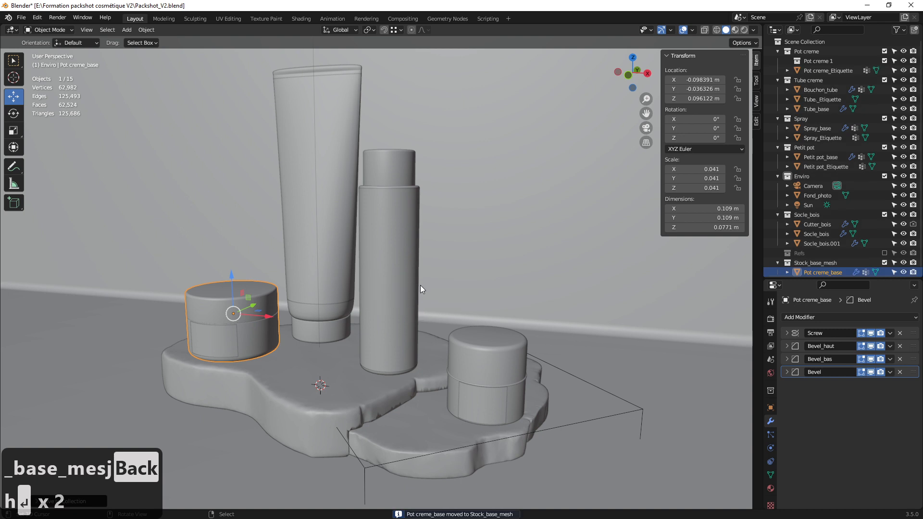
Duplicate the large cream jar in place, keeping the copy at the original's position.
scroll(826, 118, up, 3)
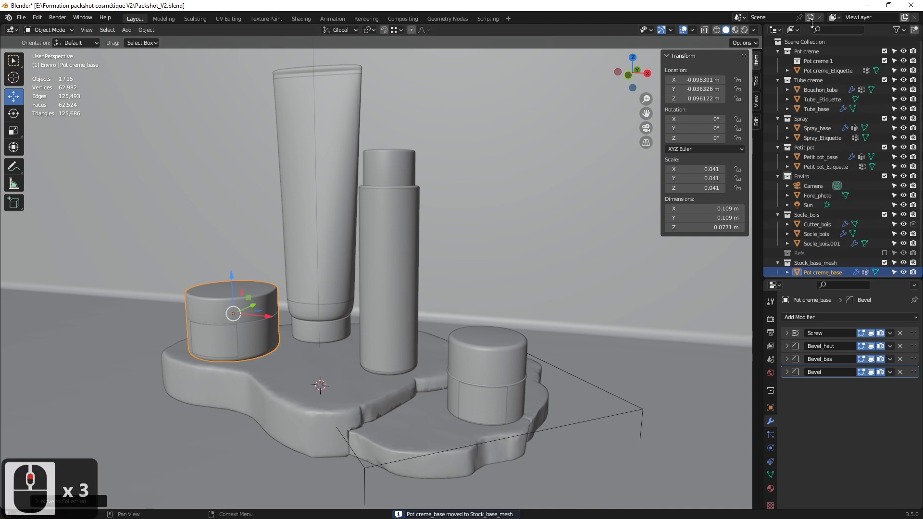
key(shift+d)
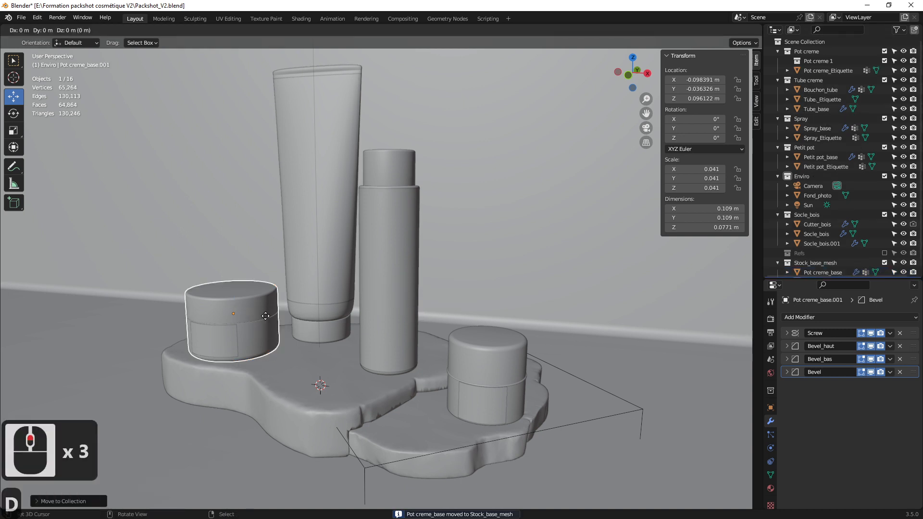
right_click(266, 320)
key(m)
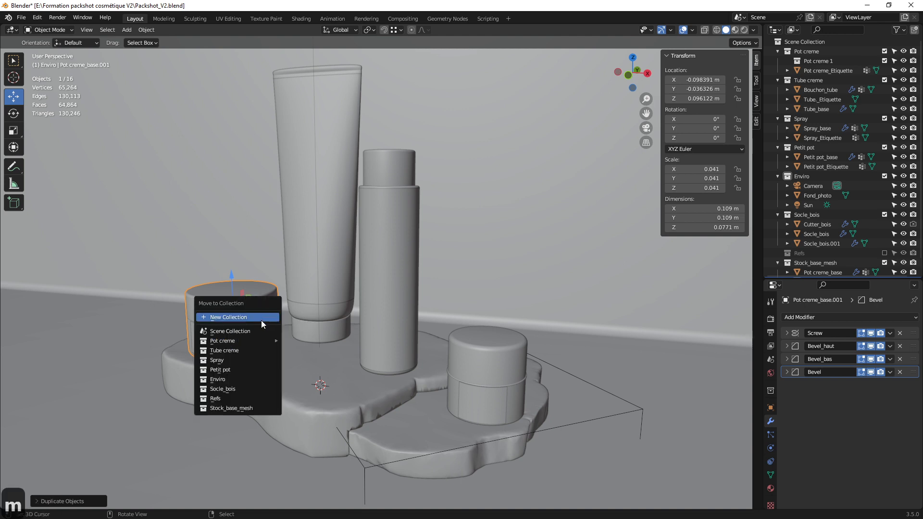
mouse_move(241, 340)
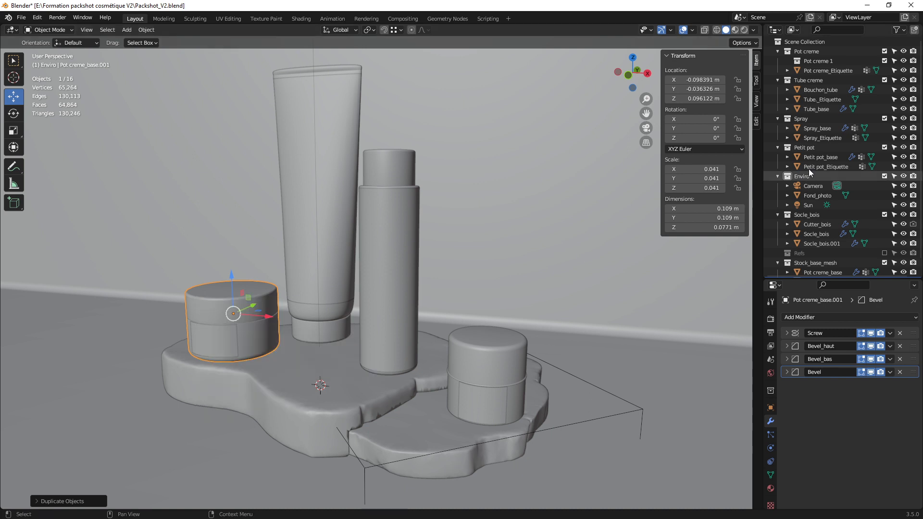
Delete the empty Pot creme 1 collection nested inside the Pot creme collection.
scroll(826, 182, down, 6)
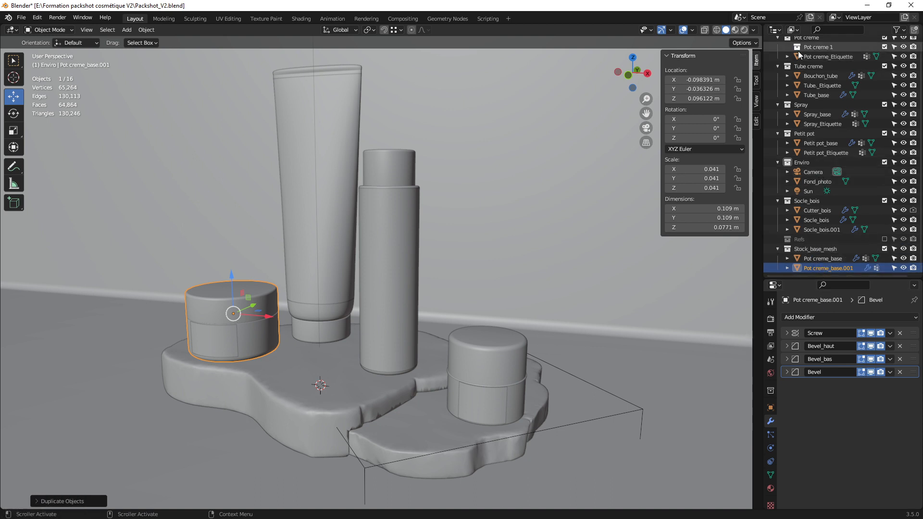
scroll(796, 93, up, 2)
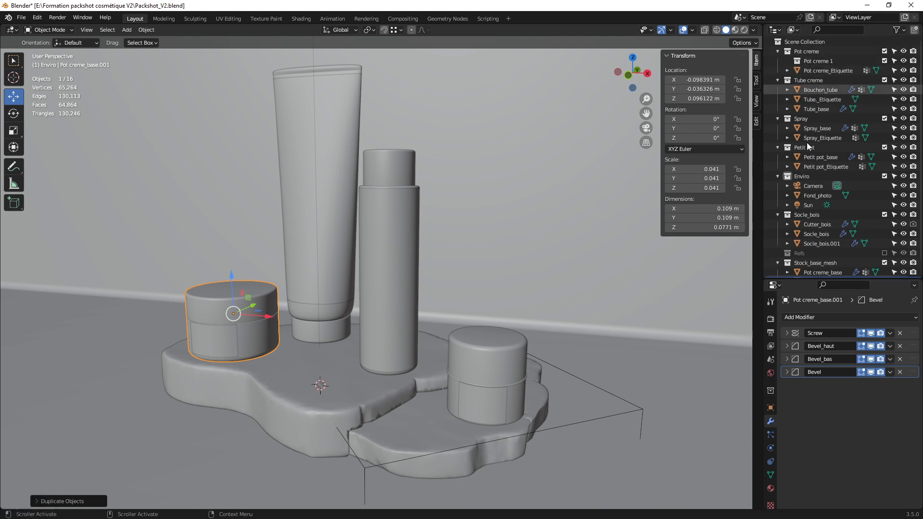
click(810, 61)
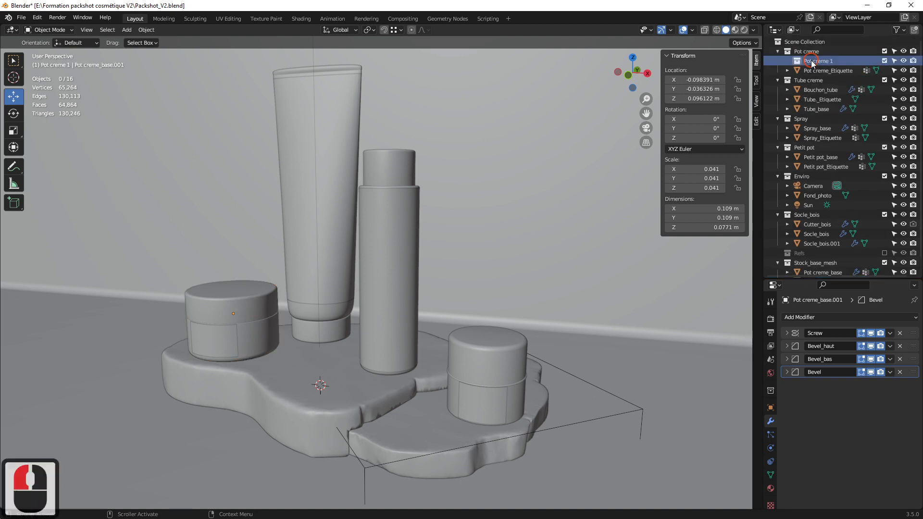
right_click(811, 60)
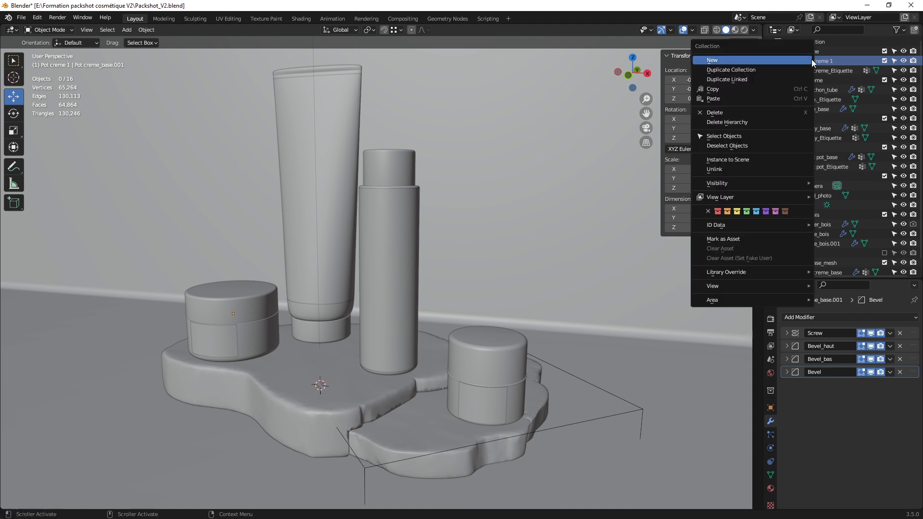
click(720, 112)
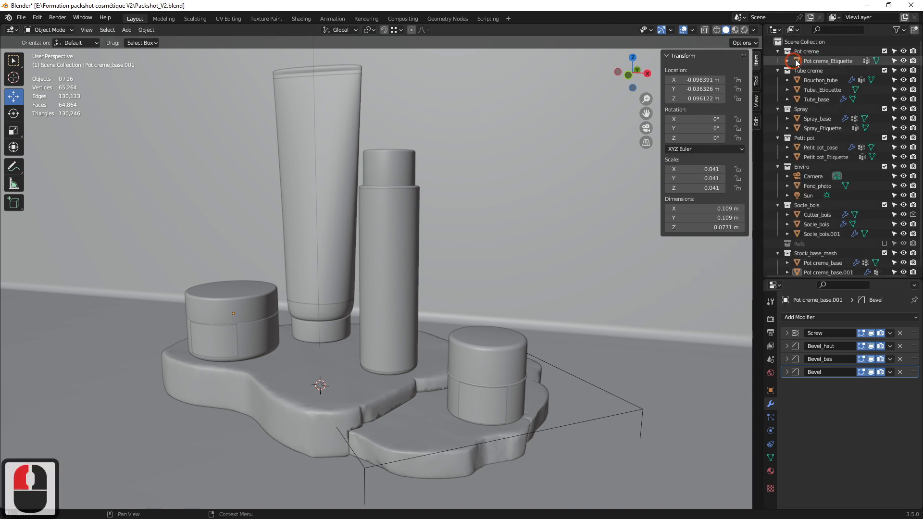
Move the duplicated jar Pot creme_base.001 into the Pot creme collection and rename it Pot creme_mesh.
scroll(808, 261, down, 2)
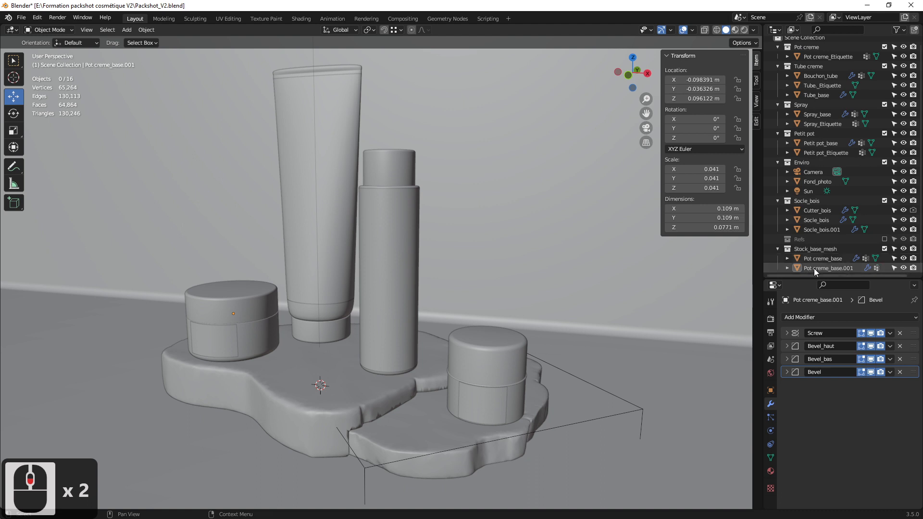
drag(815, 269, 811, 50)
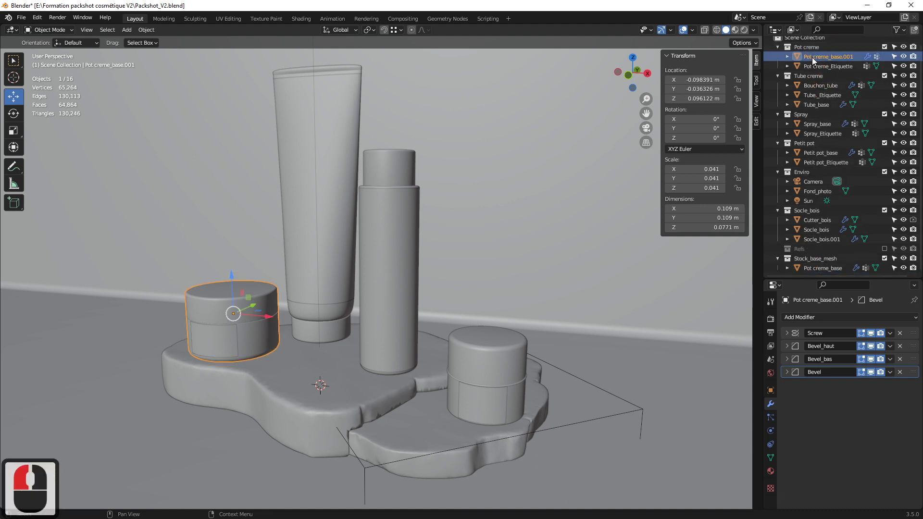
double_click(838, 59)
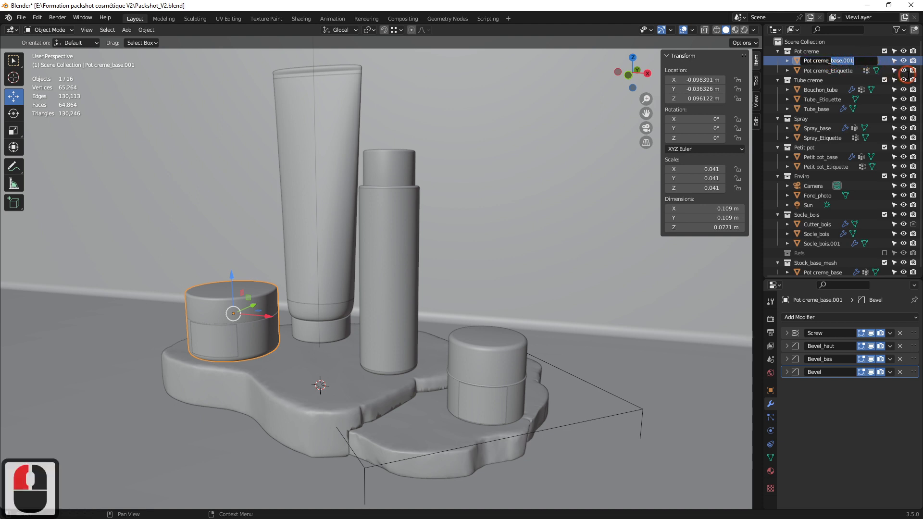
text(mesh)
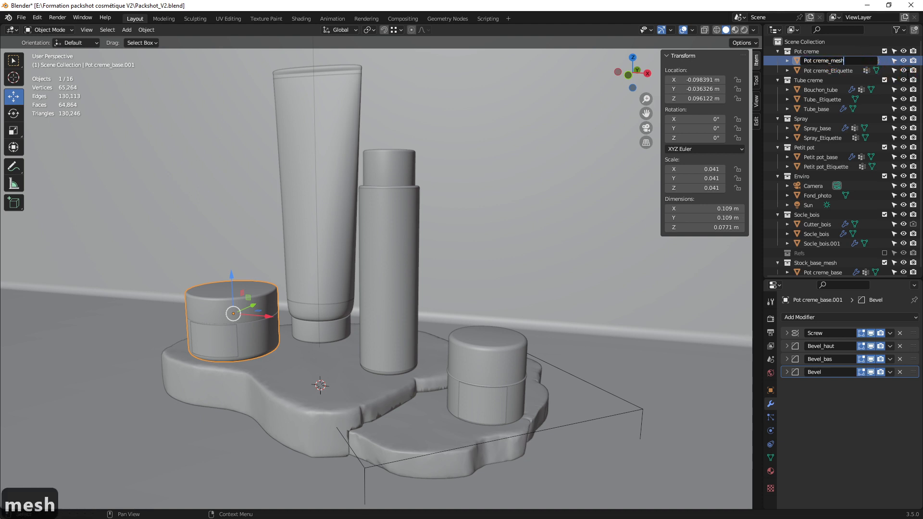
key(Return)
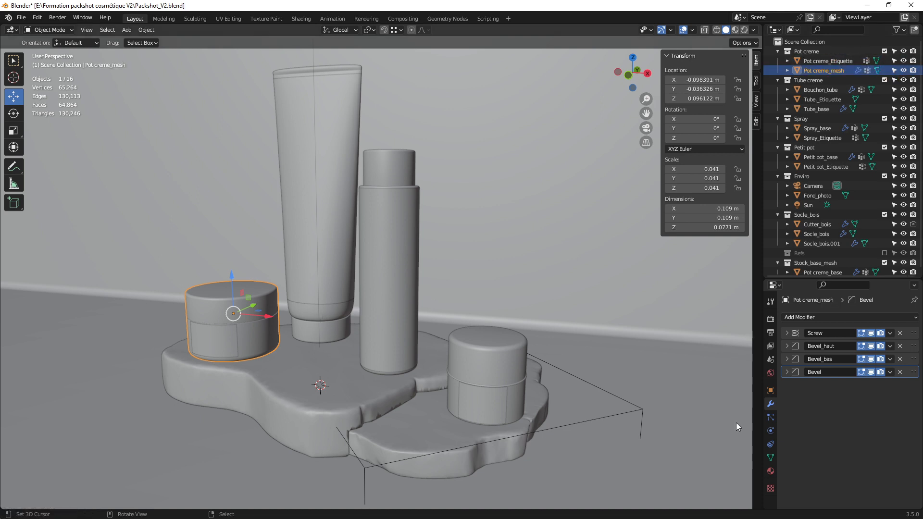
Switch the viewport shading to Material Preview and view its lighting options.
key(z)
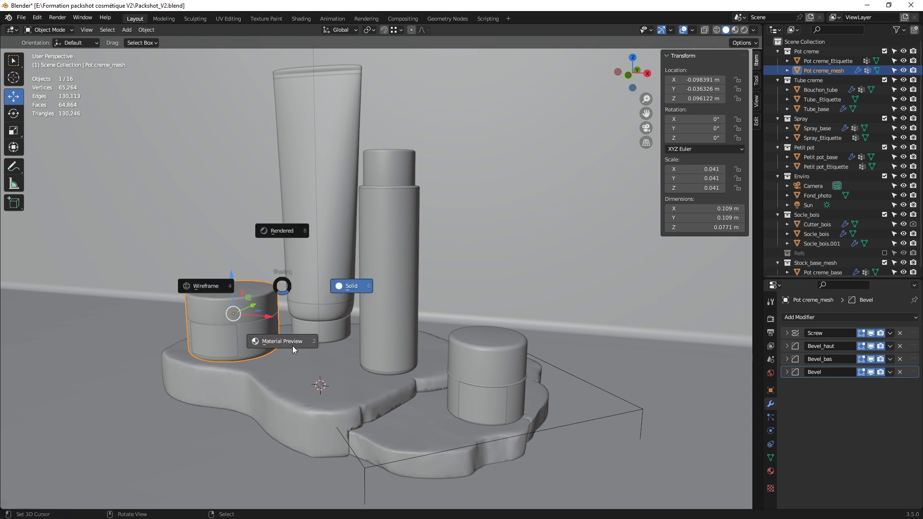
click(292, 346)
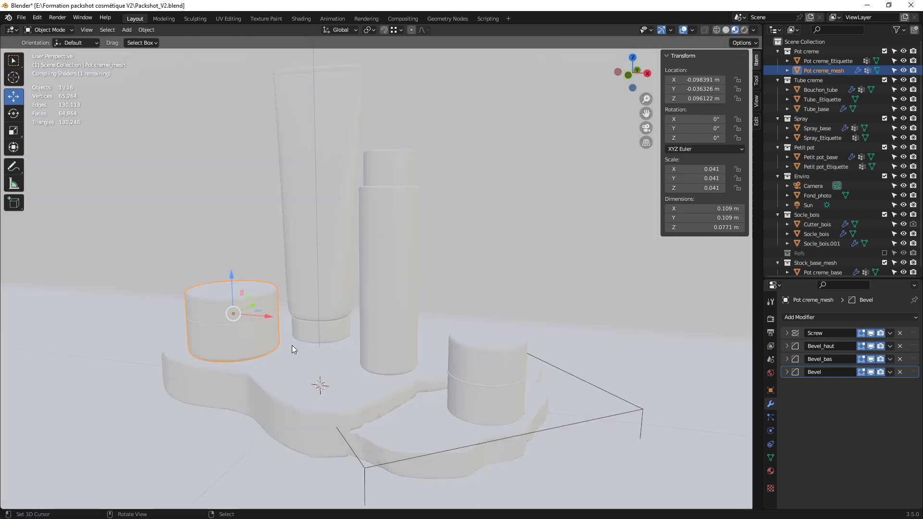
click(753, 30)
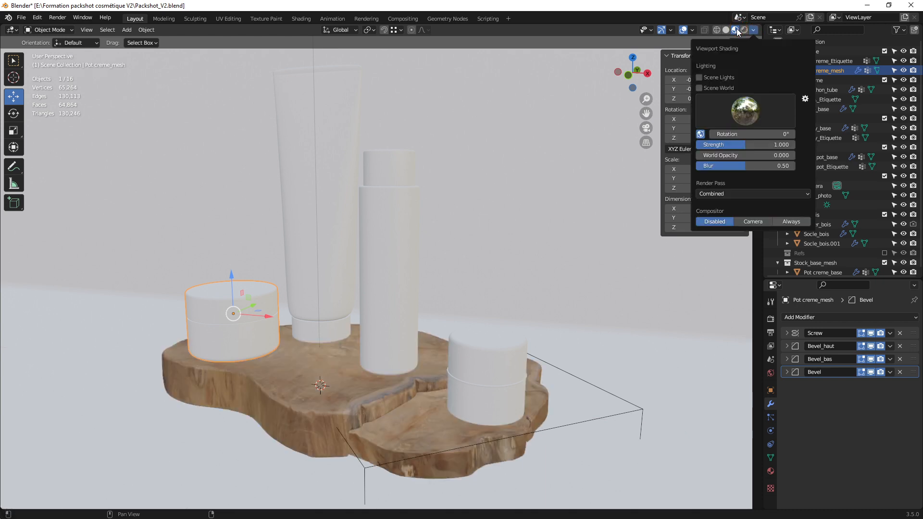
Convert Pot creme_mesh to a mesh so its modifiers become real geometry, and check it briefly in Edit Mode.
middle_drag(320, 382, 319, 364)
shift+middle_drag(200, 343, 277, 303)
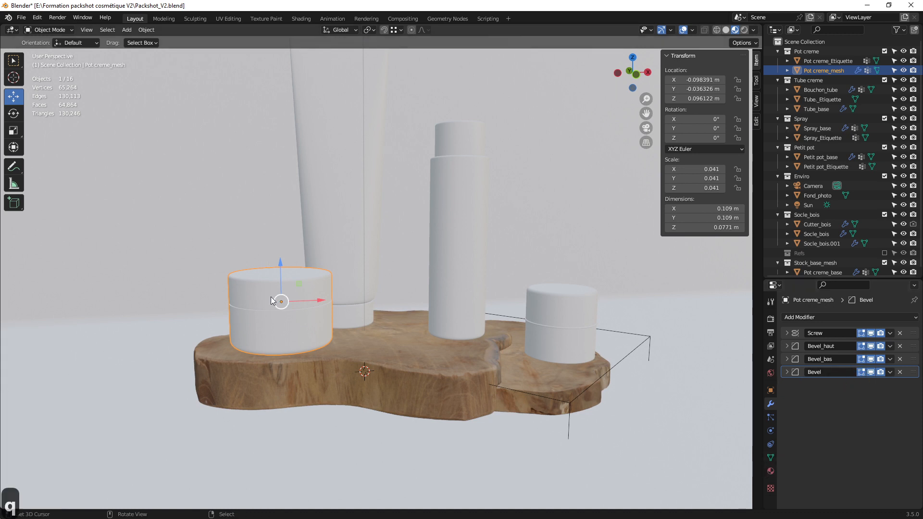
key(q)
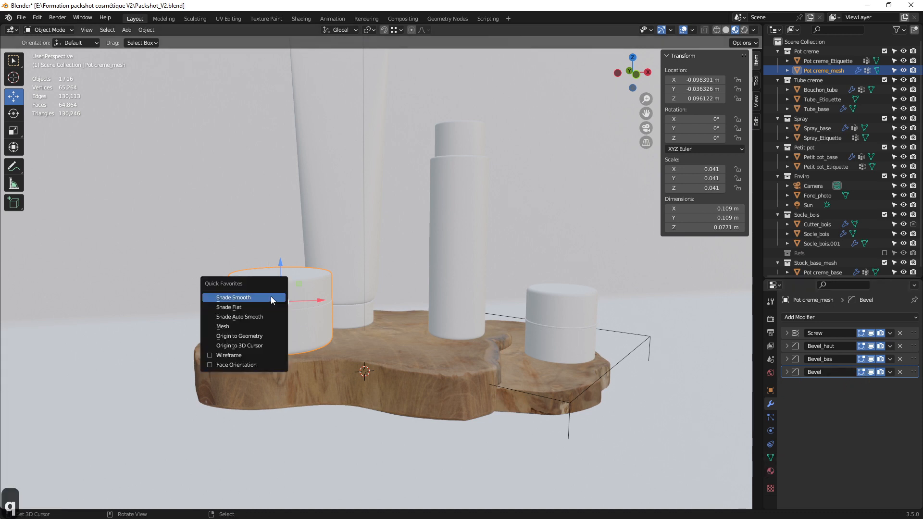
click(234, 327)
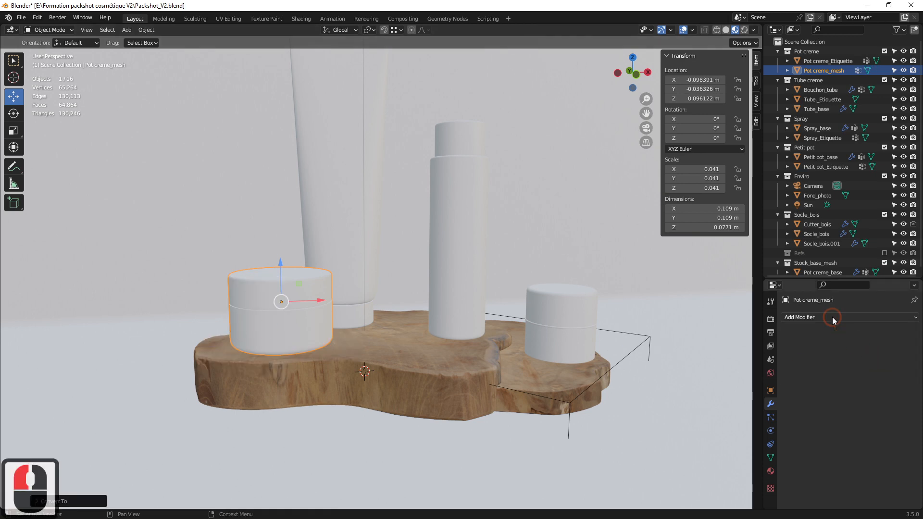
middle_drag(382, 361, 251, 326)
key(Tab)
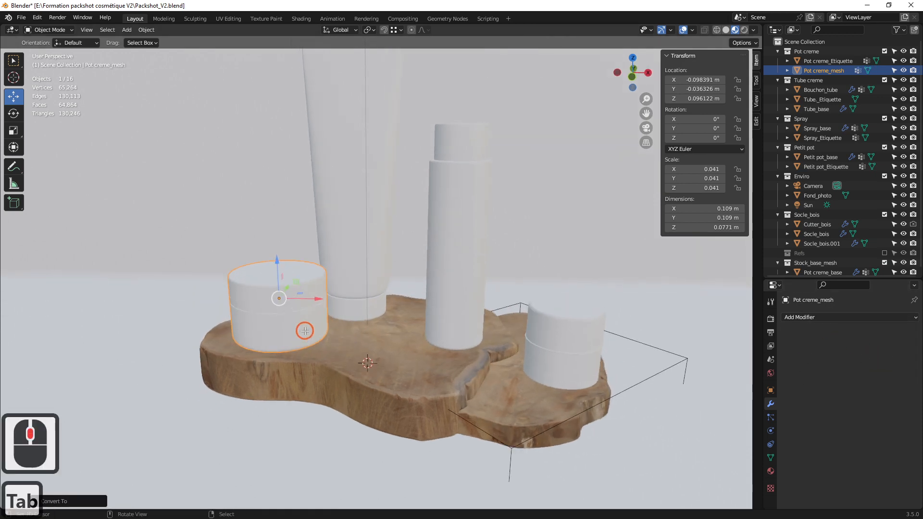
scroll(223, 354, up, 4)
key(Tab)
Create a new material on Pot creme_mesh and name it creme.
shift+middle_drag(223, 353, 341, 284)
click(770, 472)
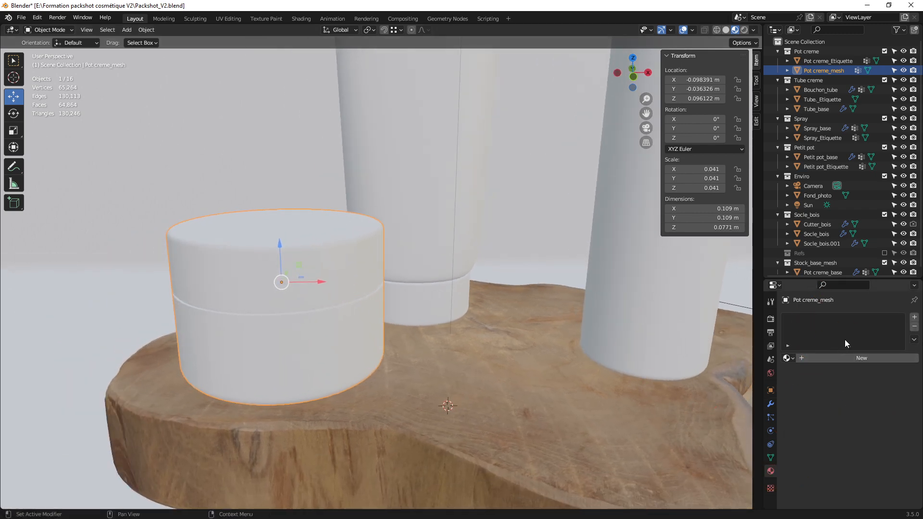
click(852, 358)
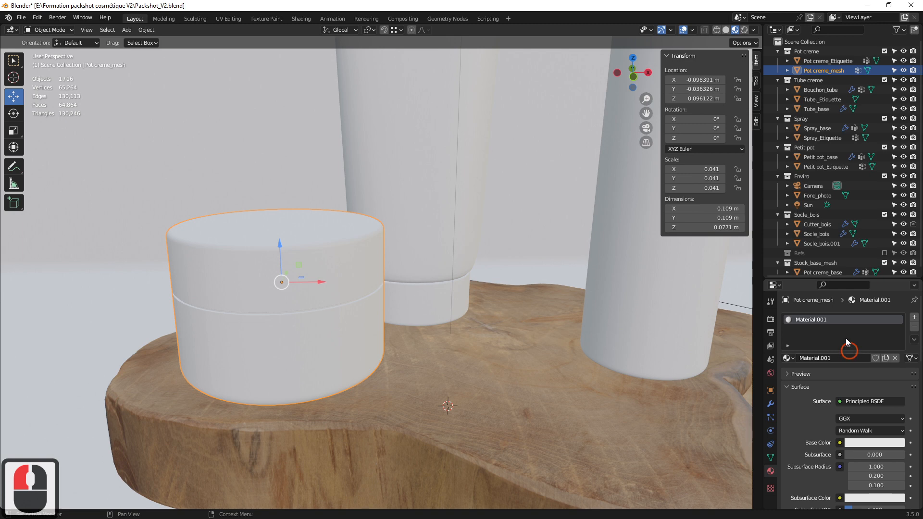
double_click(817, 321)
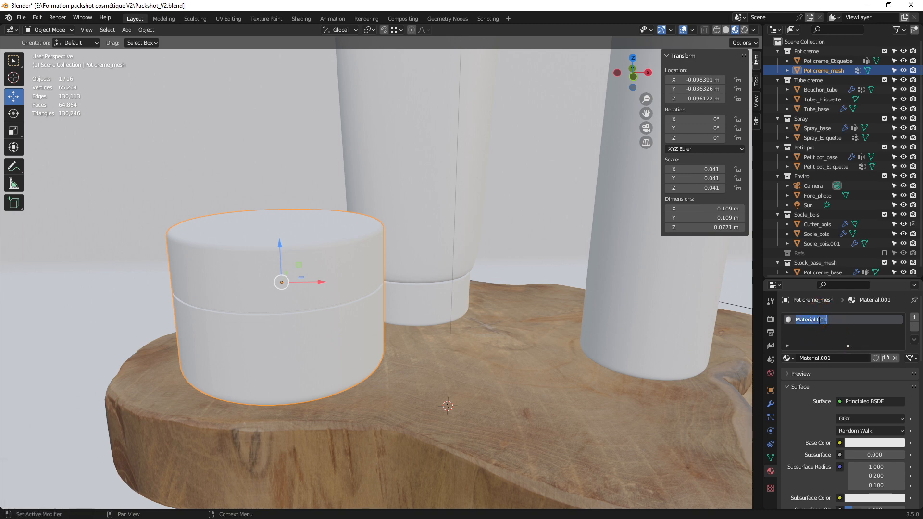
text(creme)
key(Return)
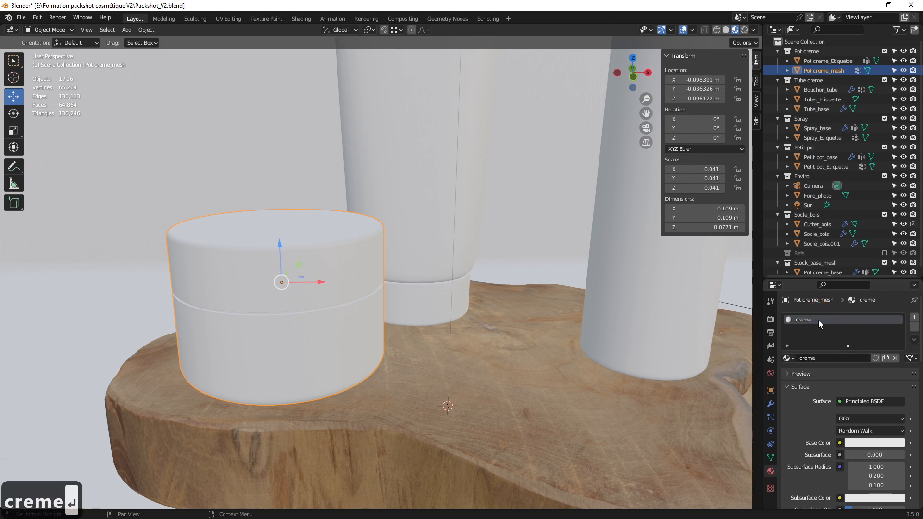
Add a second material slot to Pot creme_mesh with a new material named plastique noir.
click(914, 318)
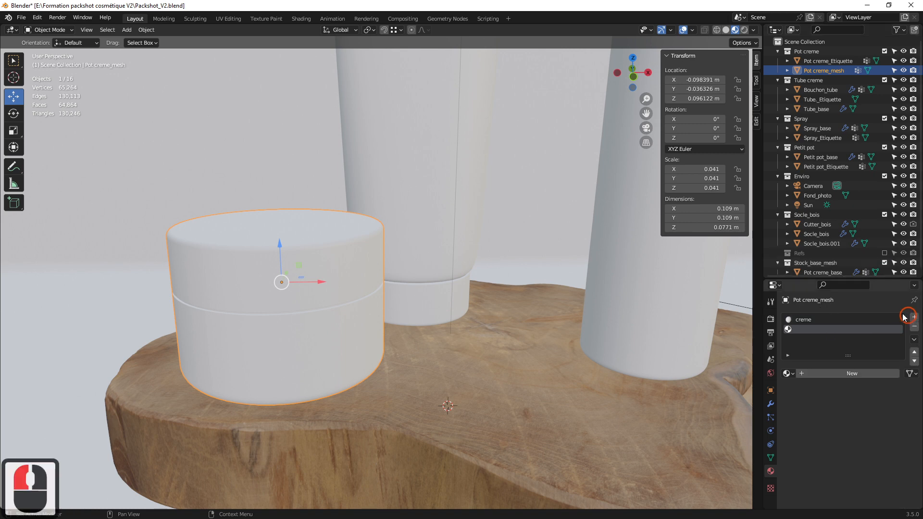
click(835, 376)
click(807, 330)
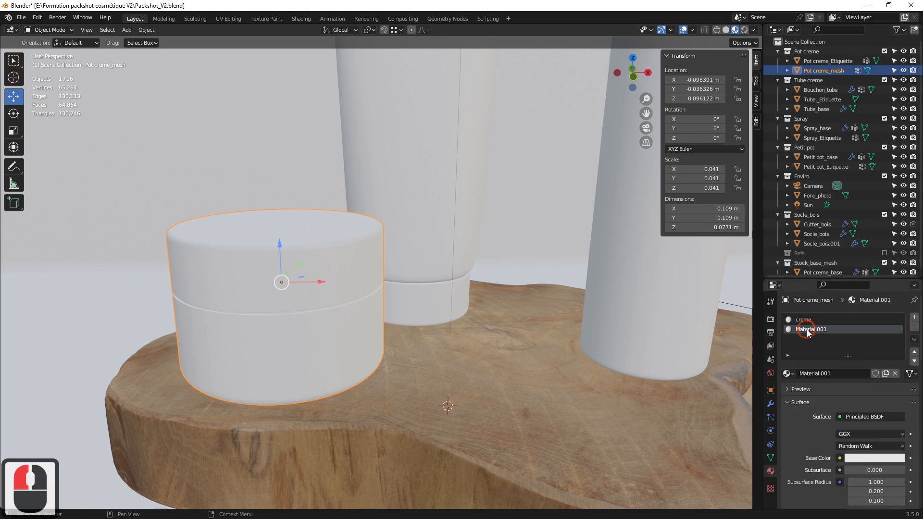
double_click(809, 329)
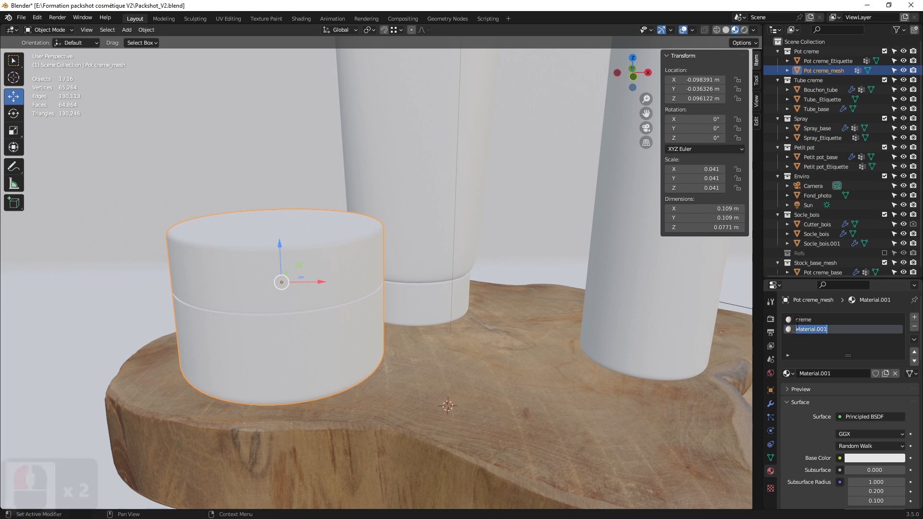
text(pla)
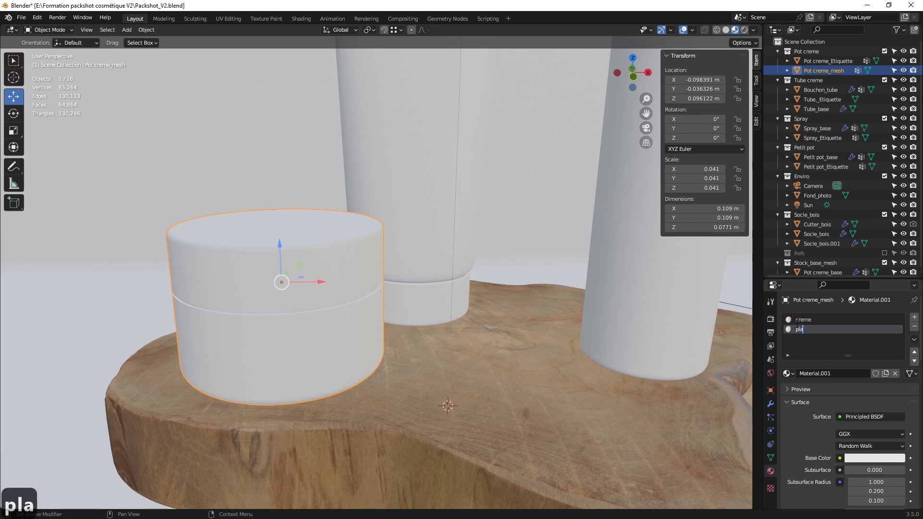
text(stique noir)
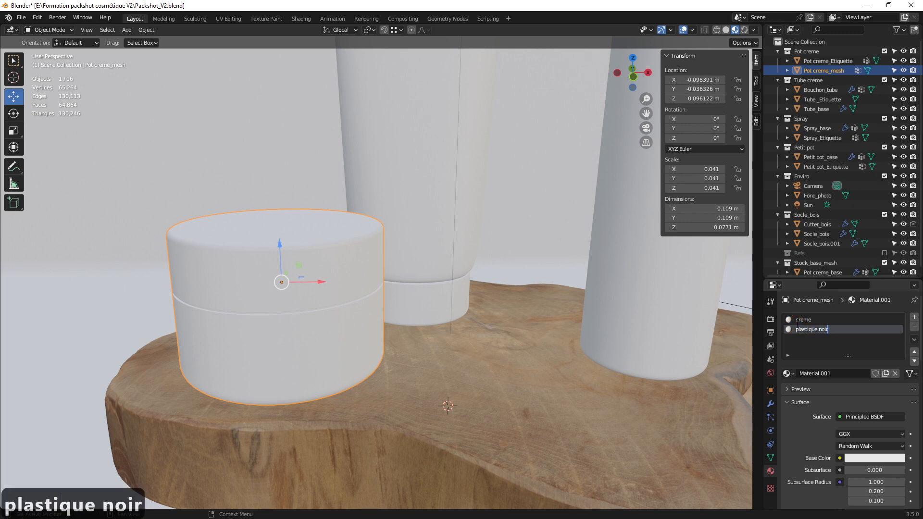
key(Return)
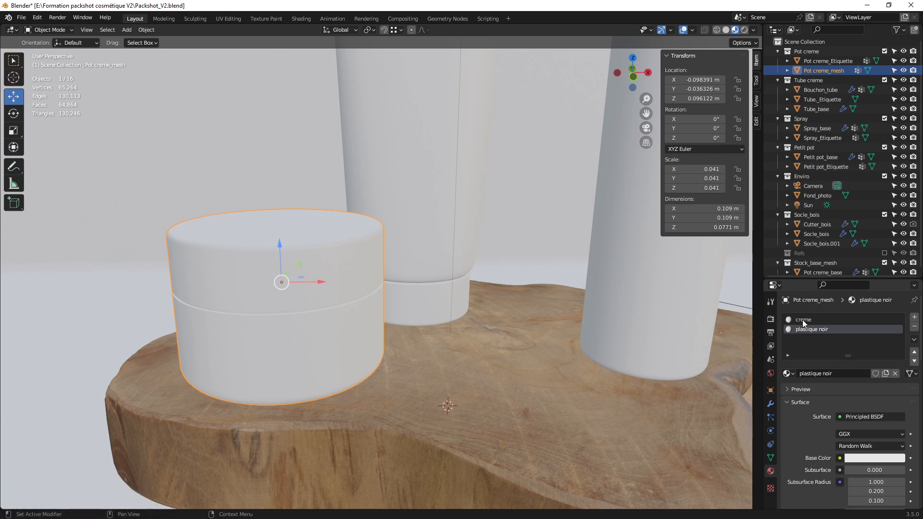
Isolate Pot creme_mesh by hiding all other objects, and enter Edit Mode with the jar's underside in view.
click(802, 319)
key(Tab)
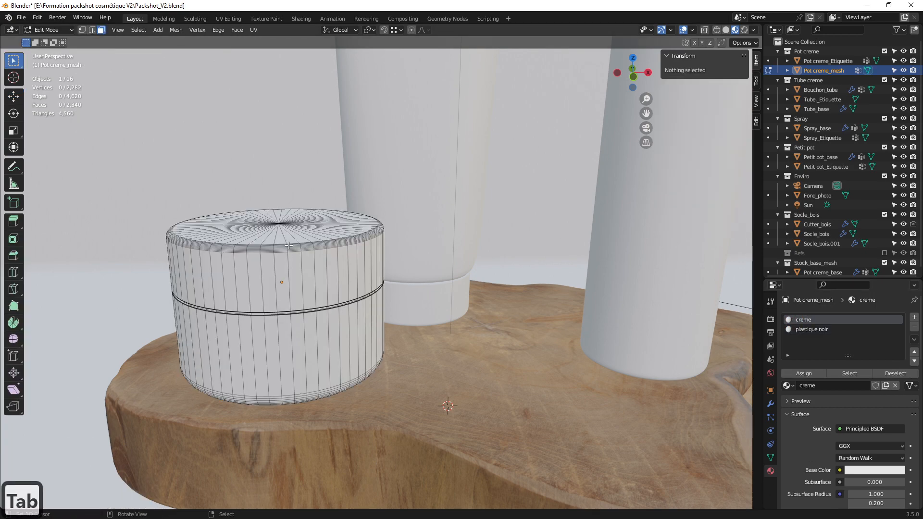
middle_drag(288, 250, 344, 323)
key(Tab)
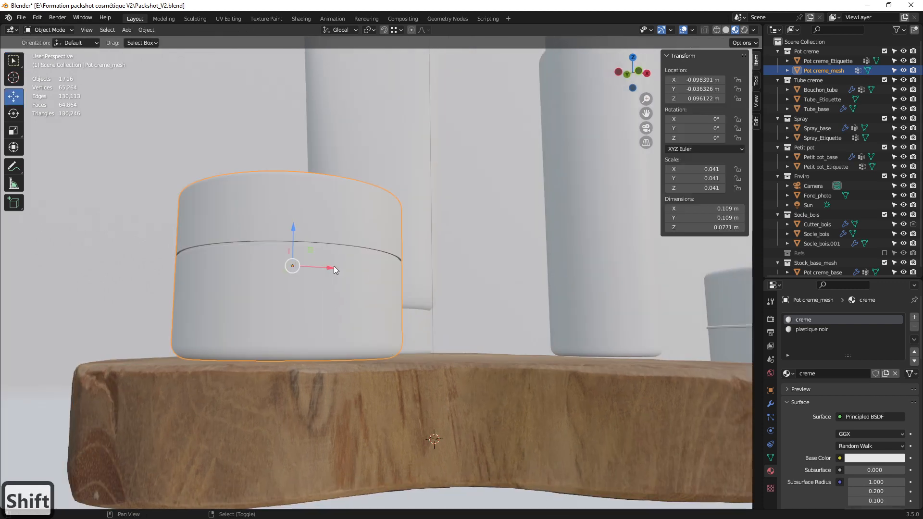
key(shift+h)
middle_drag(347, 295, 280, 295)
key(Tab)
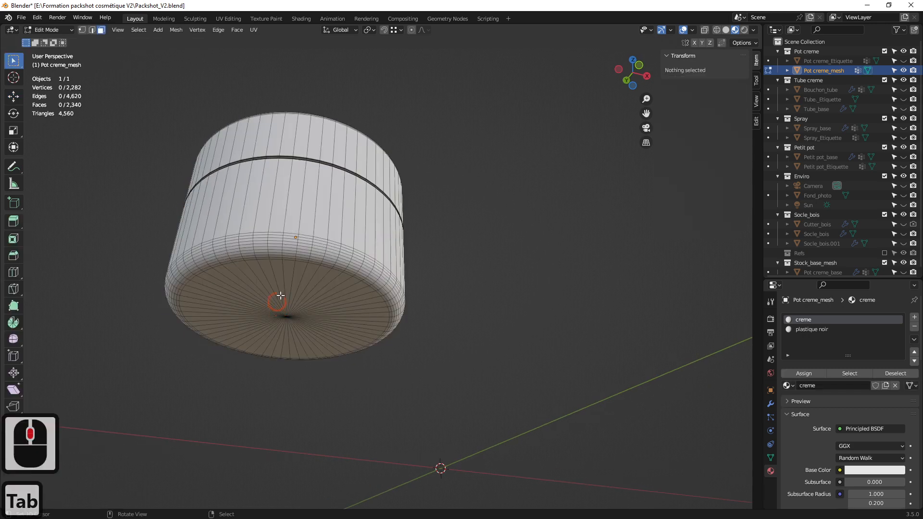
Select the full circle of triangular faces on the underside of the jar.
right_click(289, 288)
ctrl+right_click(308, 336)
ctrl+right_click(280, 330)
ctrl+right_click(271, 281)
ctrl+right_click(280, 280)
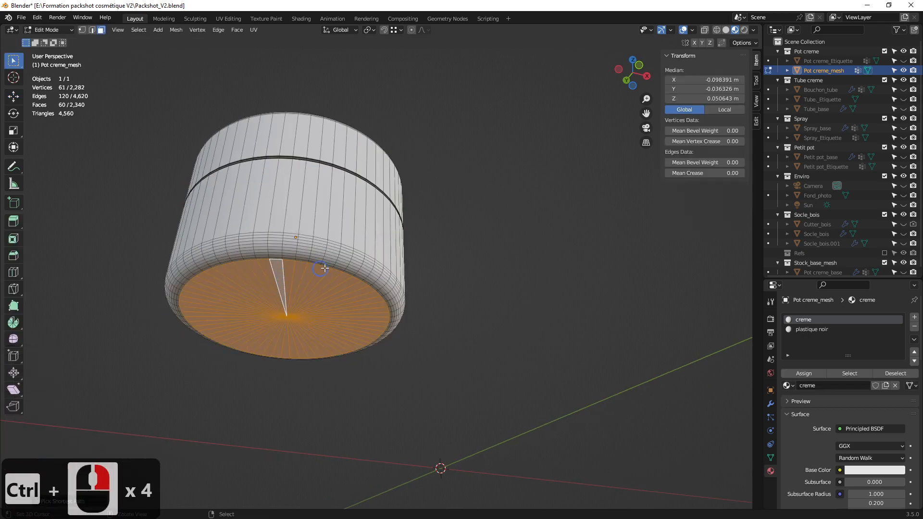
Grow the face selection from the underside over the rounded edge and up the side wall of the jar body.
middle_drag(324, 268, 336, 303)
key(ctrl+KP_Add)
key(ctrl+KP_Add)
key(ctrl+KP_Add)
key(ctrl+KP_Add)
key(ctrl+KP_Add)
key(ctrl+KP_Add)
key(ctrl+KP_Add)
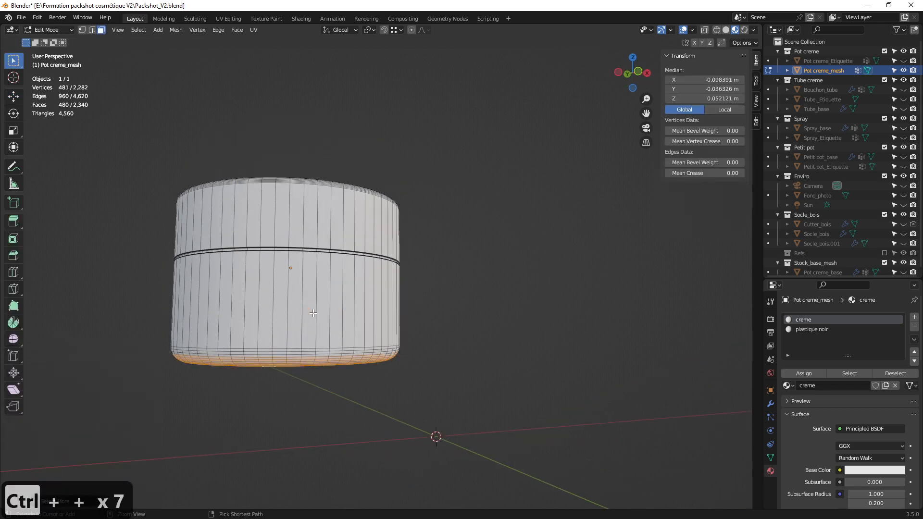
key(ctrl+KP_Add)
key(ctrl+KP_Add)
key(ctrl+KP_Add)
key(ctrl+KP_Add)
scroll(90, 157, up, 4)
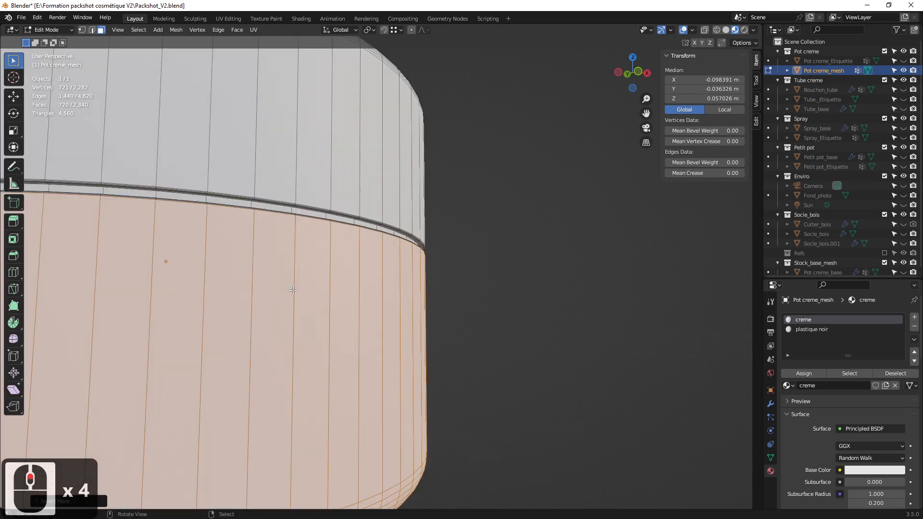
Extend the face selection over the body's upper rim and neck, shrinking it by one ring so the lid stays excluded.
shift+middle_drag(243, 290, 334, 322)
key(ctrl+KP_Add)
key(ctrl+KP_Add)
key(ctrl+KP_Add)
key(ctrl+KP_Add)
key(ctrl+KP_Add)
key(ctrl+KP_Add)
key(ctrl+KP_Add)
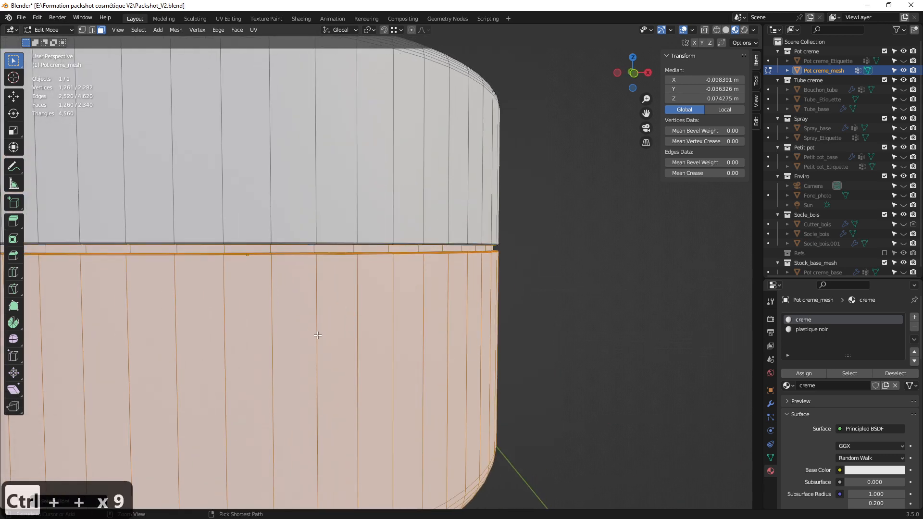
key(ctrl+KP_Subtract)
middle_drag(442, 333, 455, 178)
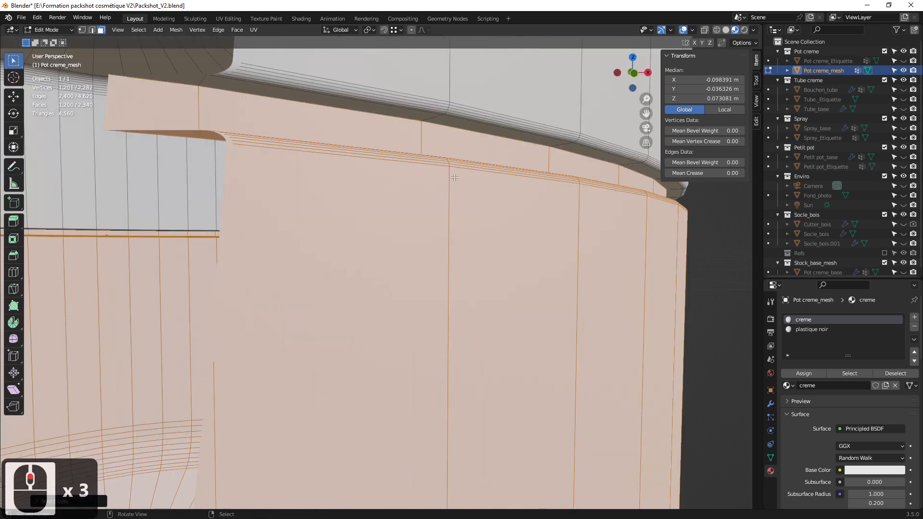
scroll(447, 126, down, 5)
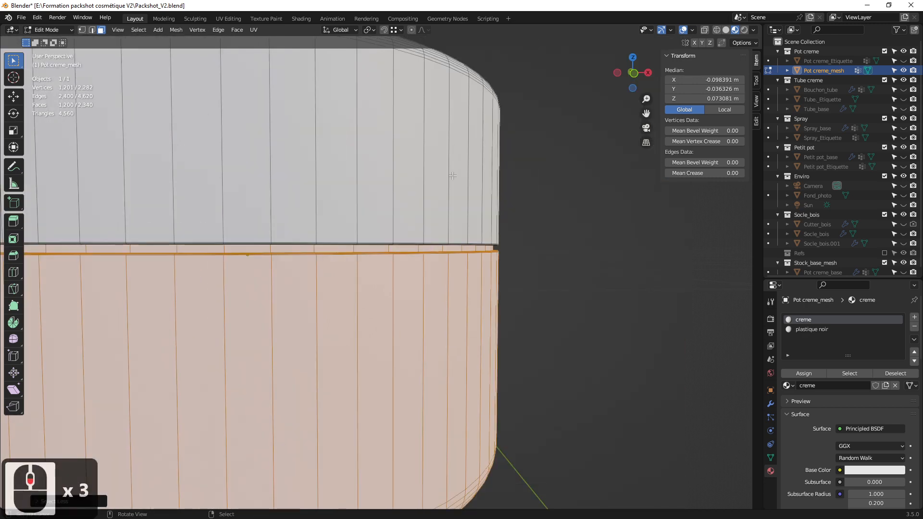
shift+middle_drag(428, 287, 481, 284)
Assign plastique noir to the selected body faces, set its base color to black with value 0, and return to Object Mode.
click(812, 329)
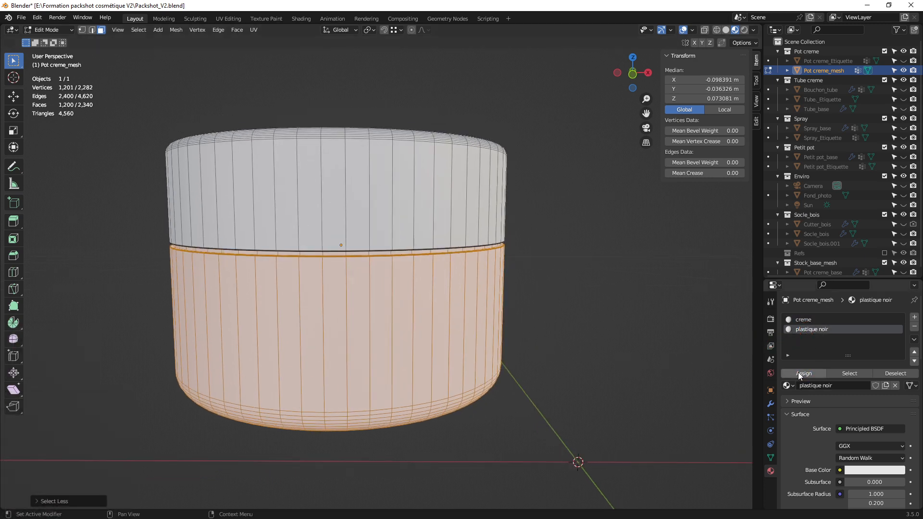
click(801, 374)
click(869, 469)
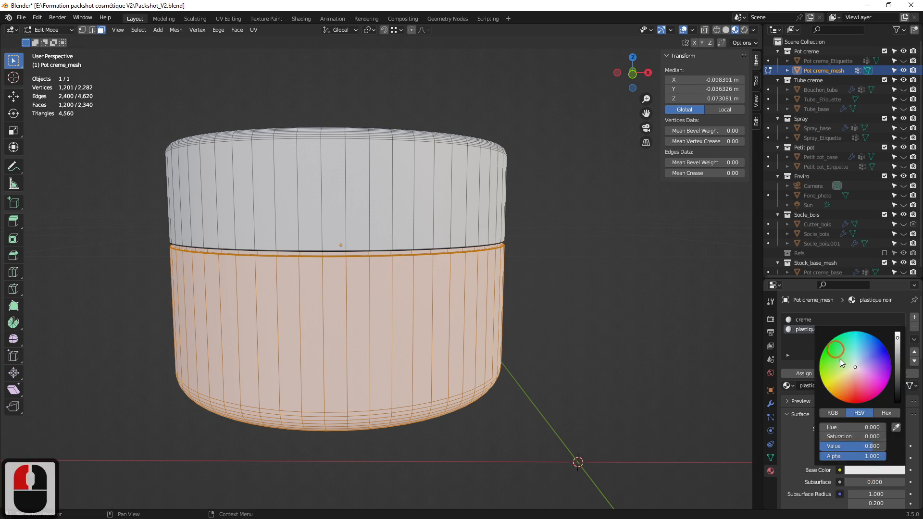
drag(898, 355, 898, 402)
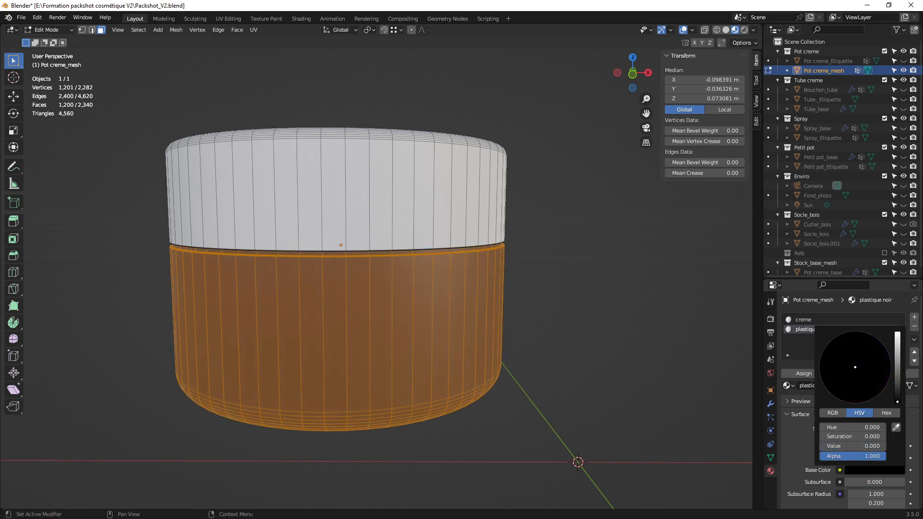
middle_drag(365, 287, 335, 270)
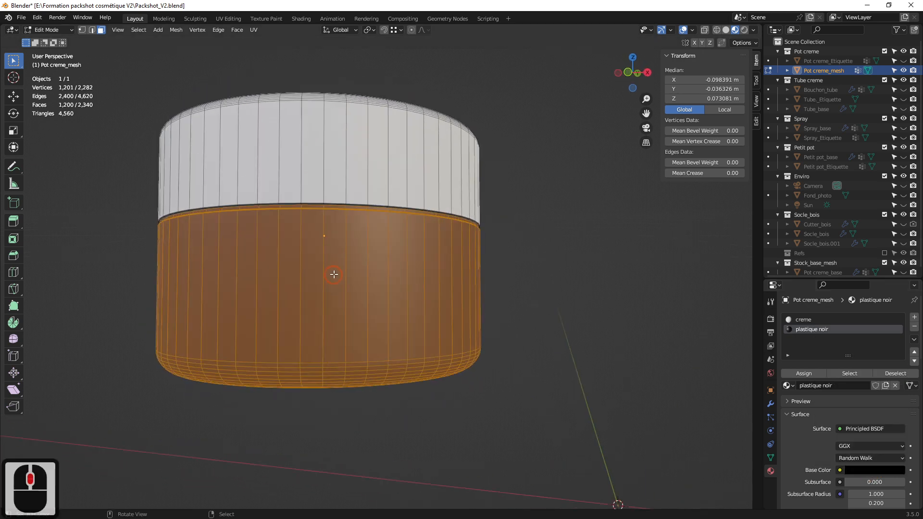
key(Tab)
shift+right_click(261, 267)
middle_drag(262, 267, 268, 285)
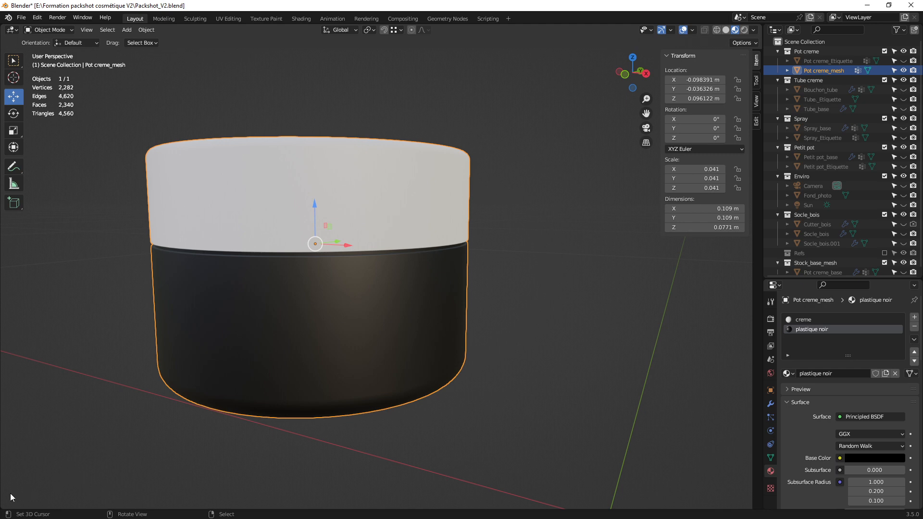
Split the 3D viewport horizontally and turn the lower area into a Shader Editor.
drag(4, 506, 27, 261)
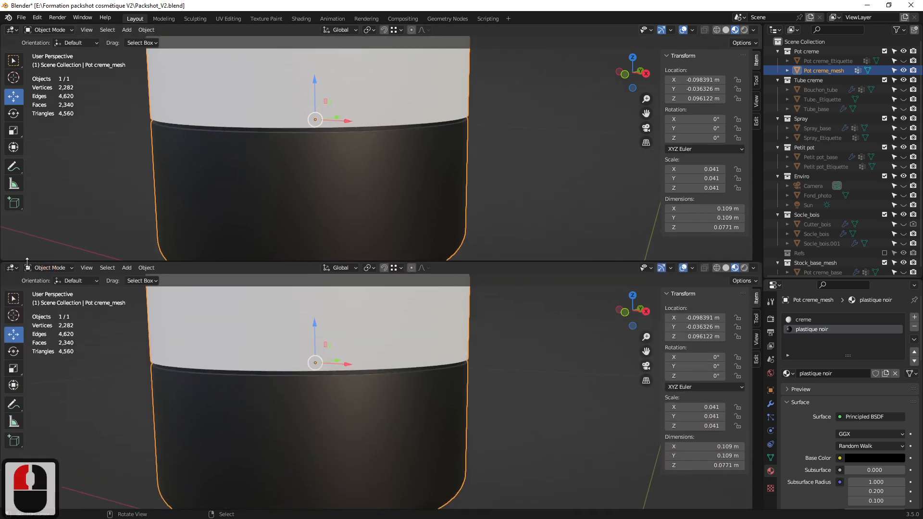
click(12, 268)
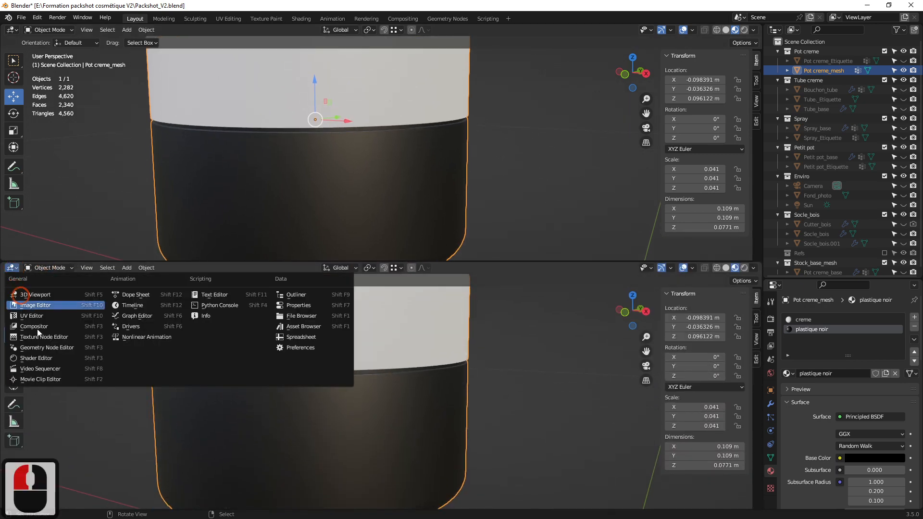
click(40, 358)
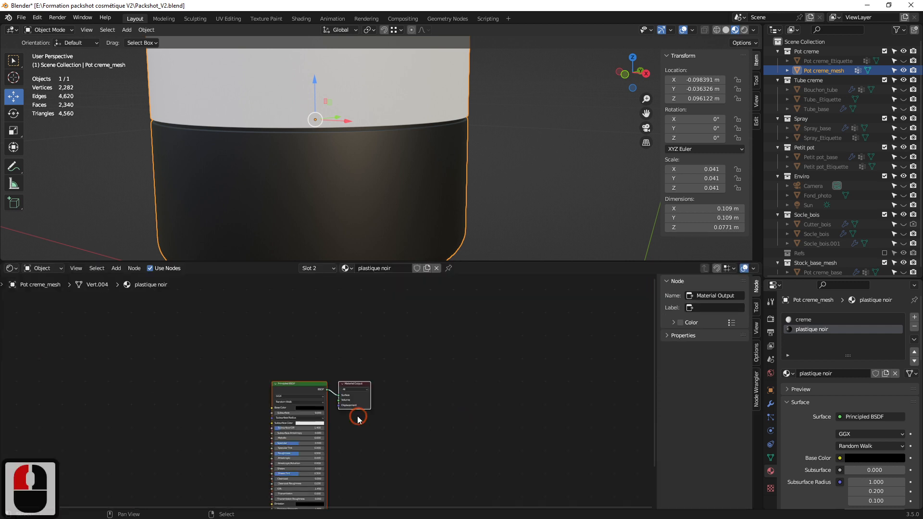
Examine the Principled BSDF node of plastique noir and compare its parameters with those in the material properties.
scroll(209, 410, up, 1)
middle_drag(206, 419, 288, 344)
scroll(231, 385, up, 2)
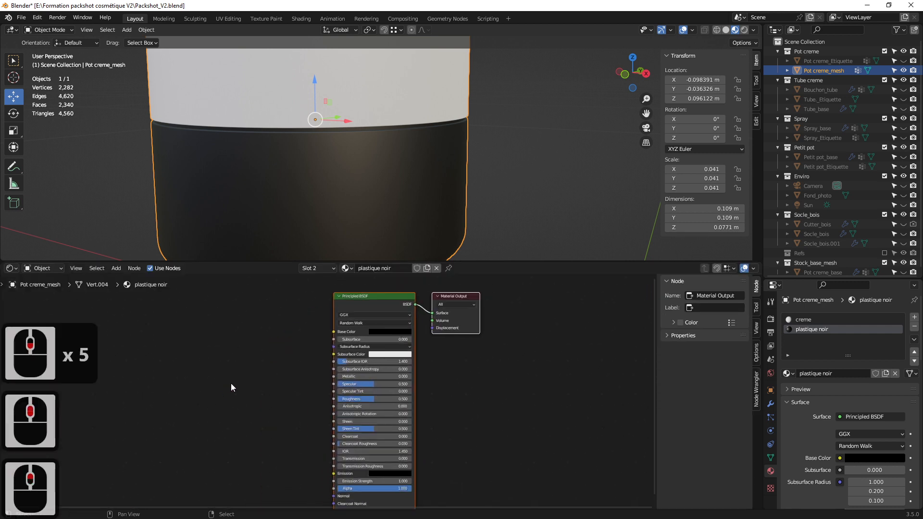
middle_drag(240, 364, 226, 375)
scroll(817, 404, down, 9)
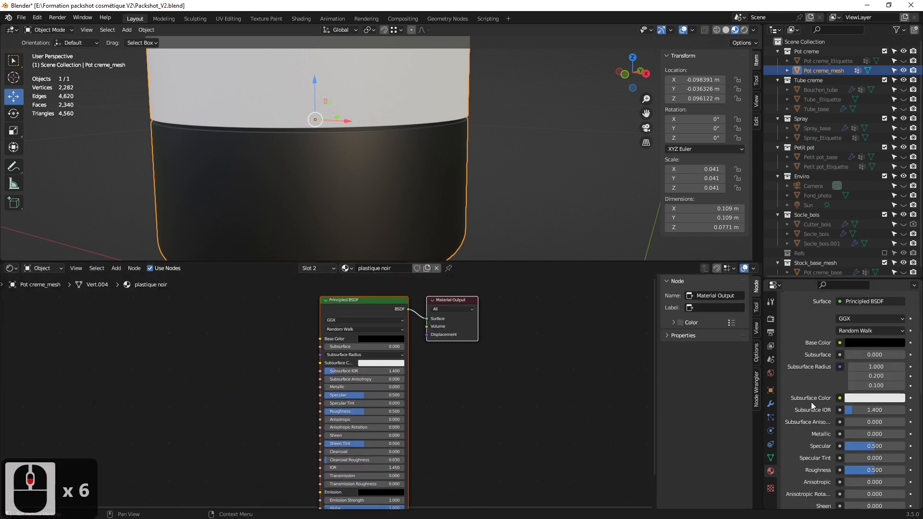
scroll(800, 382, down, 2)
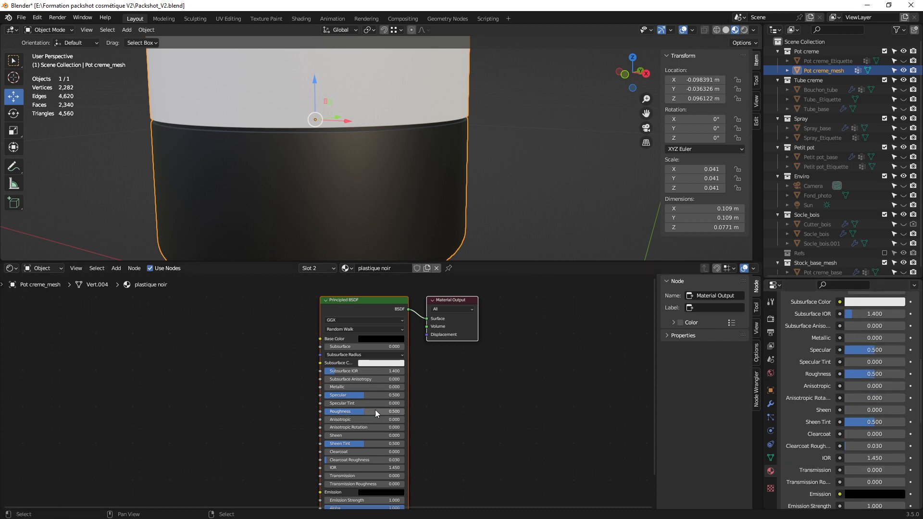
scroll(325, 375, up, 1)
scroll(325, 350, up, 2)
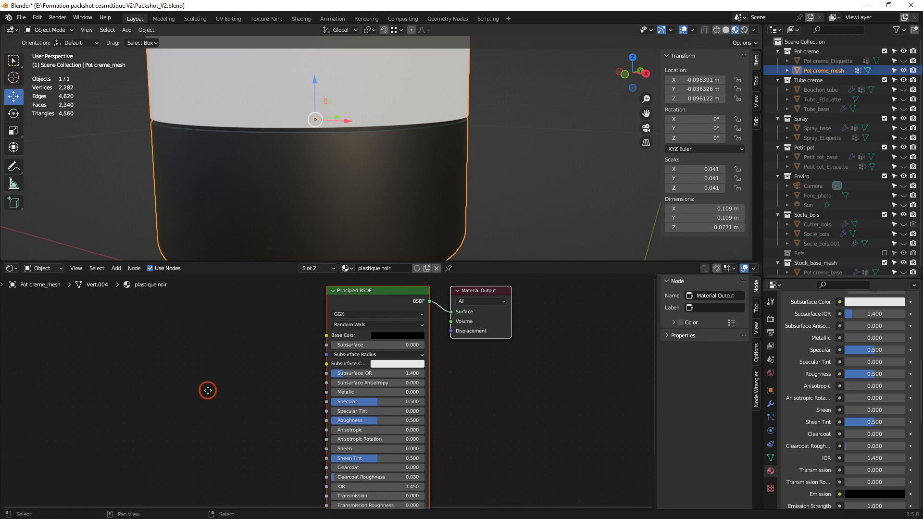
scroll(257, 374, down, 3)
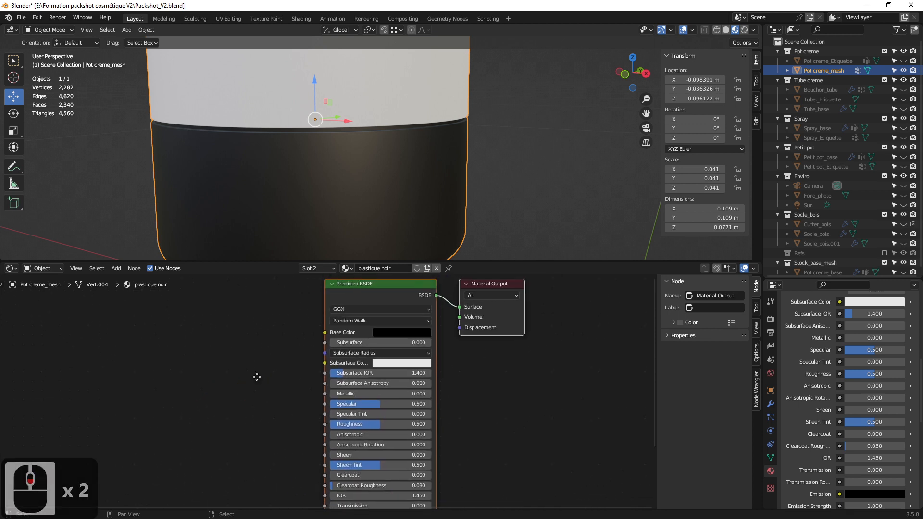
middle_drag(413, 122, 376, 134)
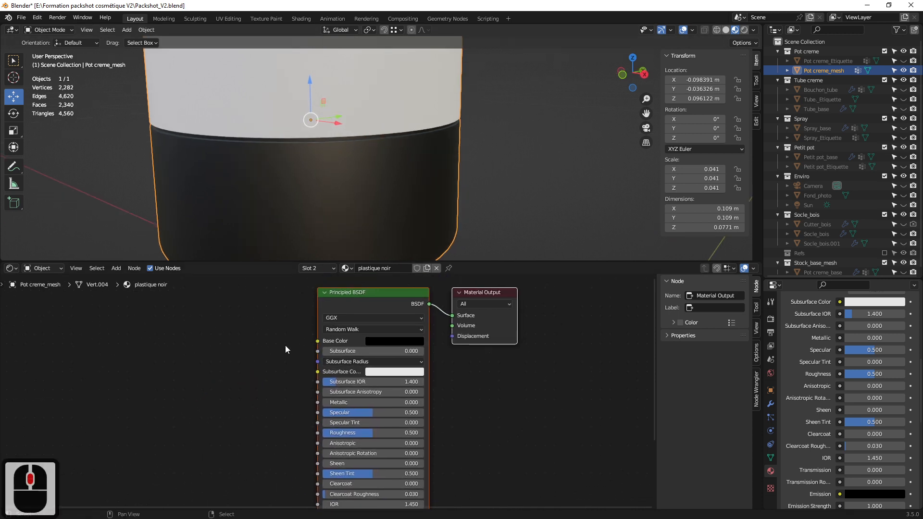
scroll(798, 380, up, 11)
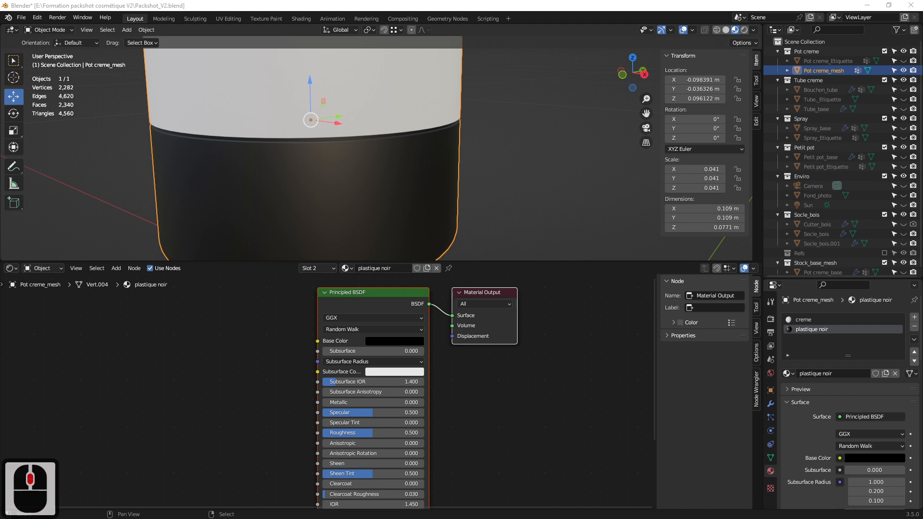
Add a Noise Texture node to plastique noir and place it beside the Principled BSDF's input side.
middle_drag(266, 435, 260, 322)
key(shift+a)
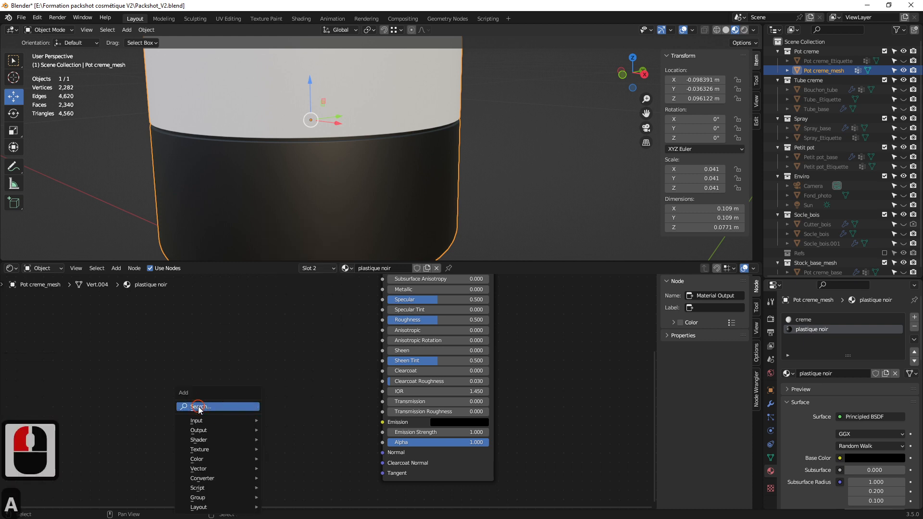
click(199, 409)
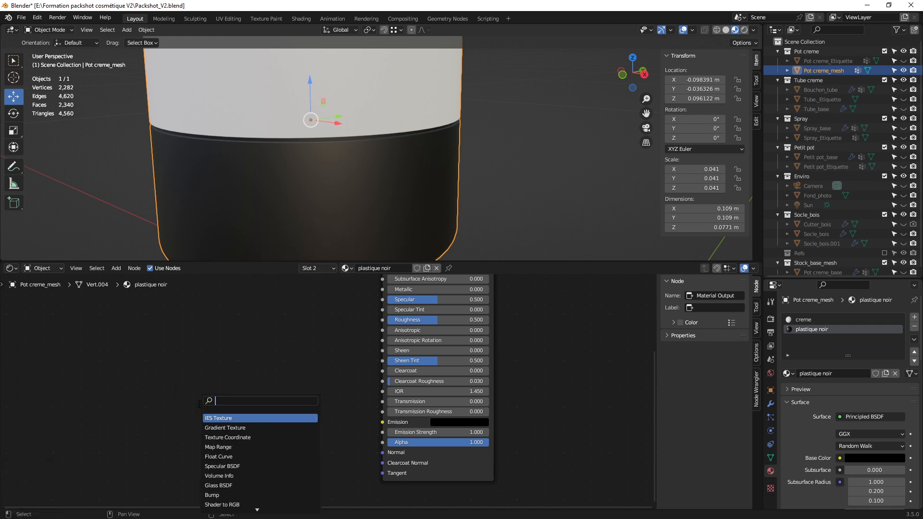
text(noise)
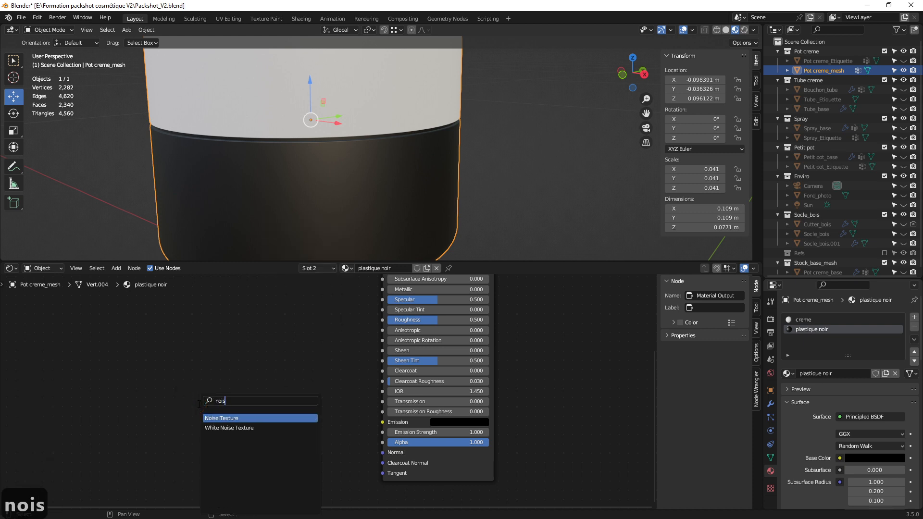
click(231, 418)
click(226, 392)
middle_drag(298, 423, 312, 414)
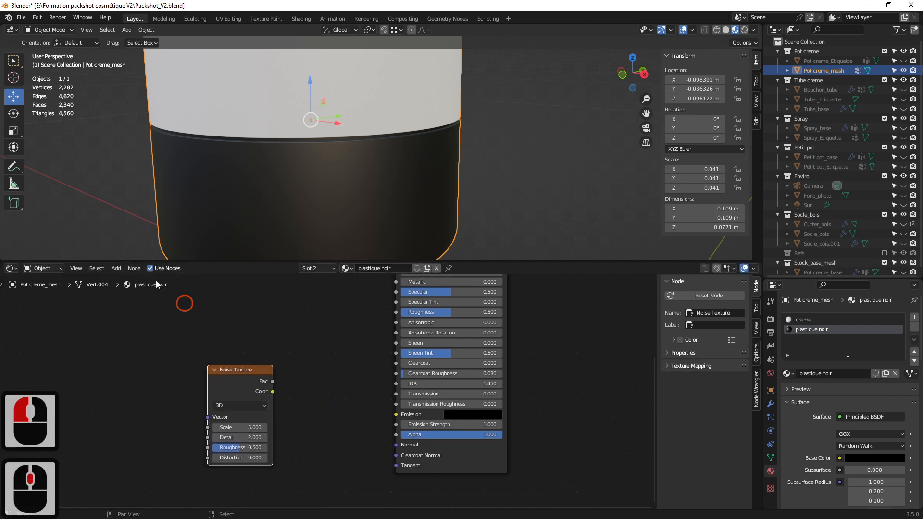
click(116, 268)
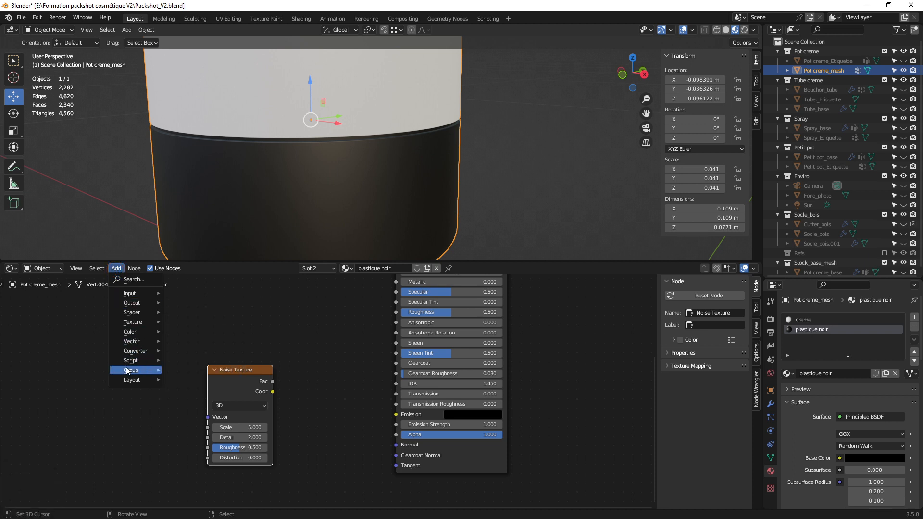
click(135, 279)
text(noi)
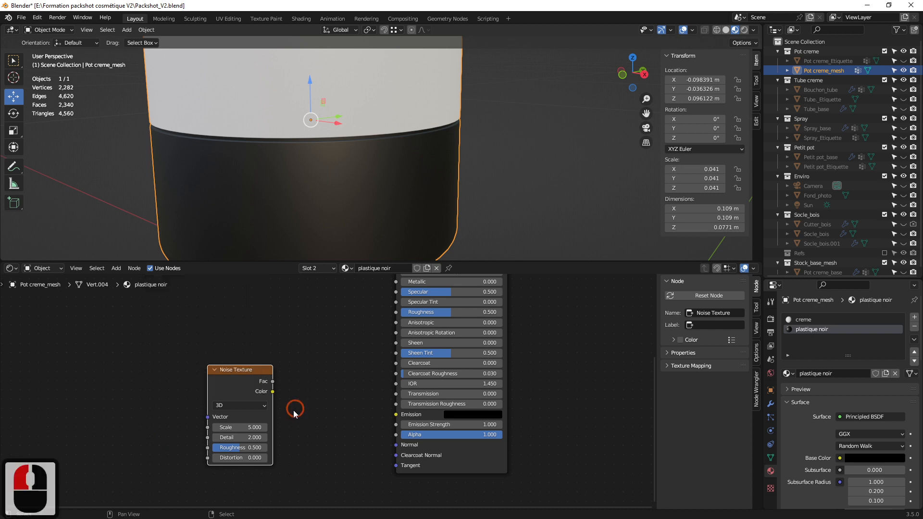
Add a Bump node with the Noise Texture's Fac feeding its Height, and connect its Normal output to the Principled BSDF's Normal input.
key(g)
click(228, 393)
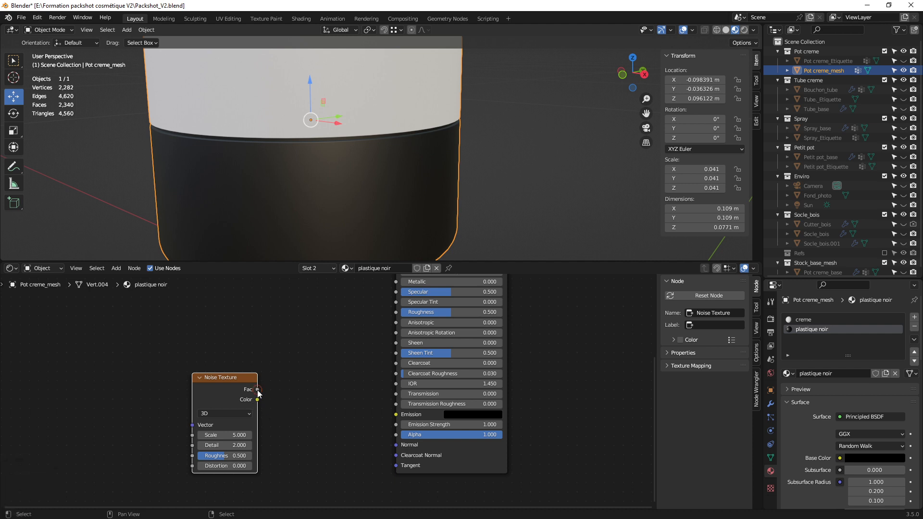
drag(258, 390, 296, 442)
text(b)
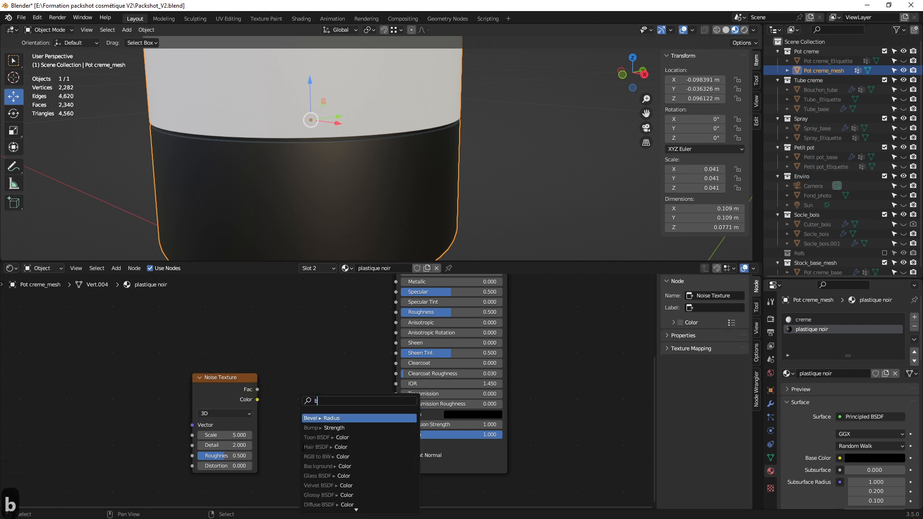
text(ump)
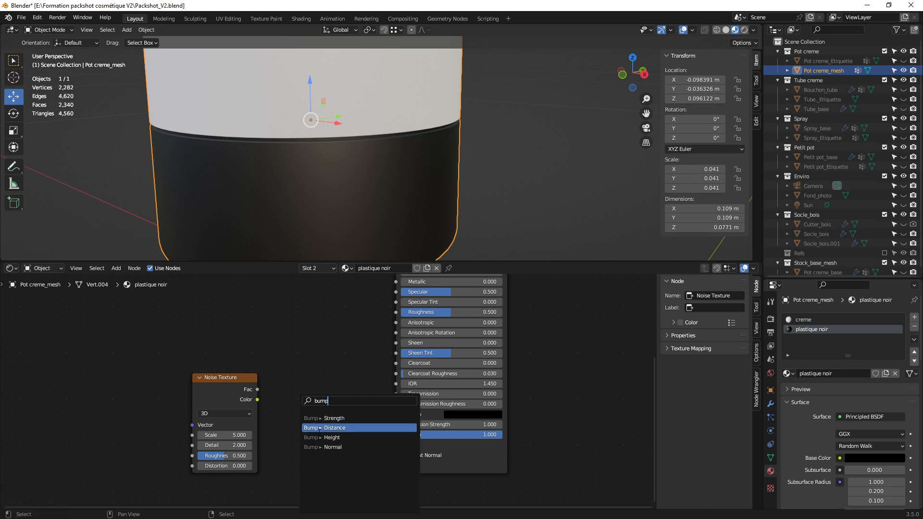
click(338, 437)
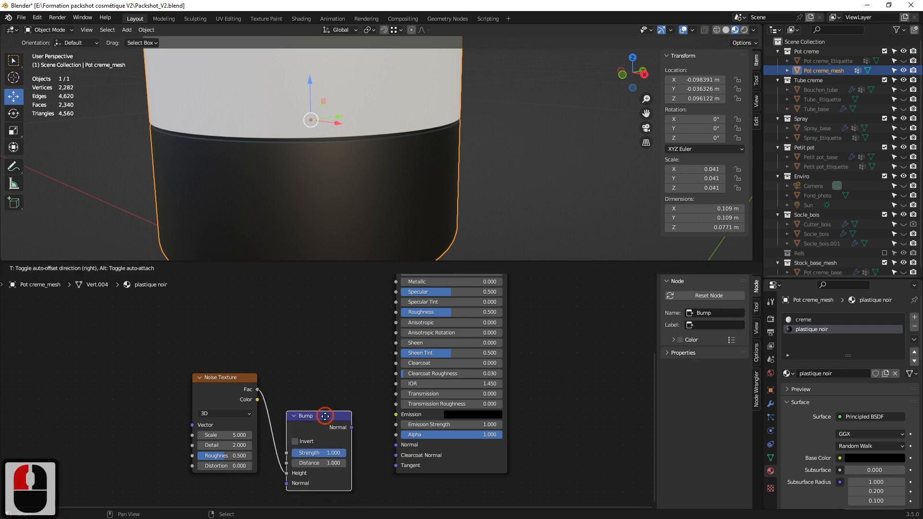
click(322, 403)
drag(215, 387, 212, 383)
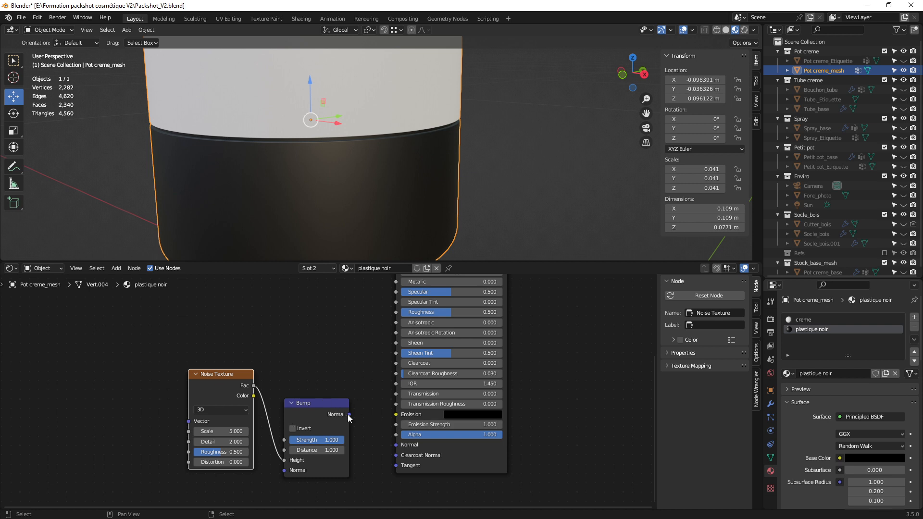
mouse_move(349, 414)
mouse_down()
mouse_move(381, 457)
mouse_move(405, 446)
mouse_up()
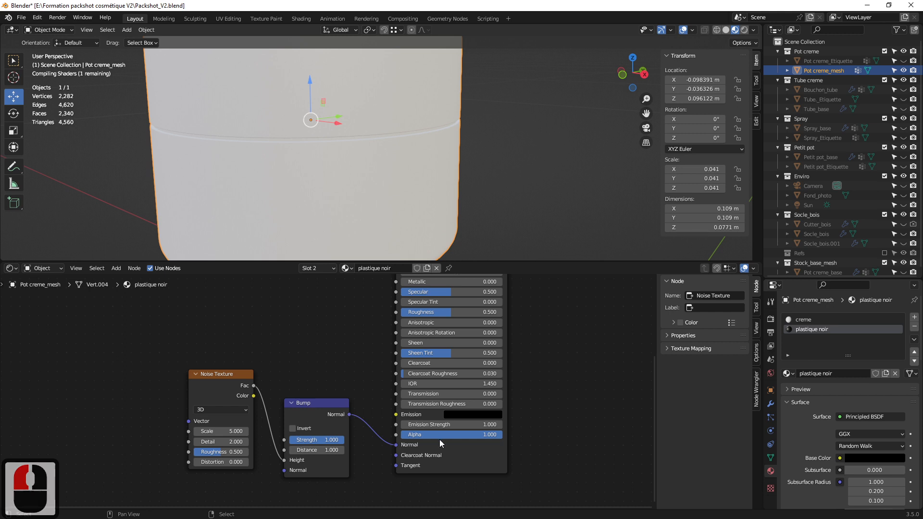
Try a Noise Texture scale of 300 on the jar's black body and settle on 600.
mouse_move(192, 343)
middle_down()
mouse_move(208, 324)
mouse_move(212, 335)
middle_up()
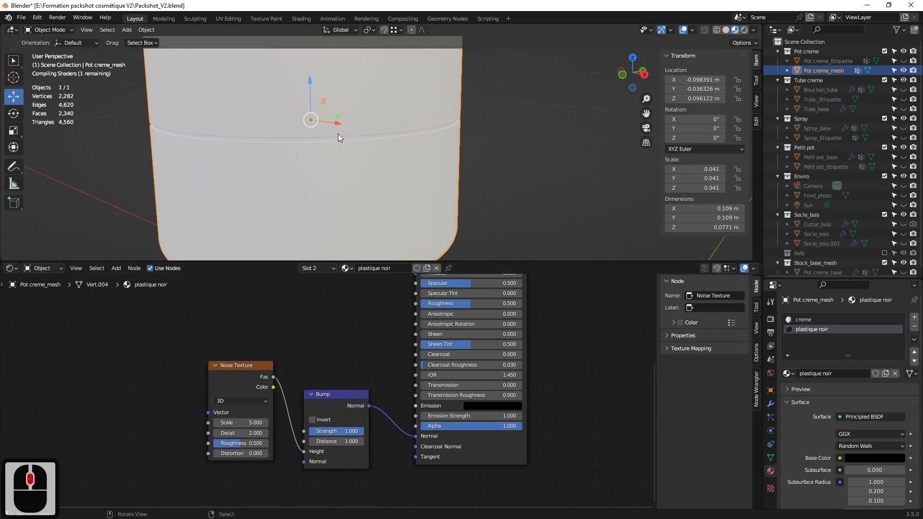
middle_drag(339, 134, 245, 161)
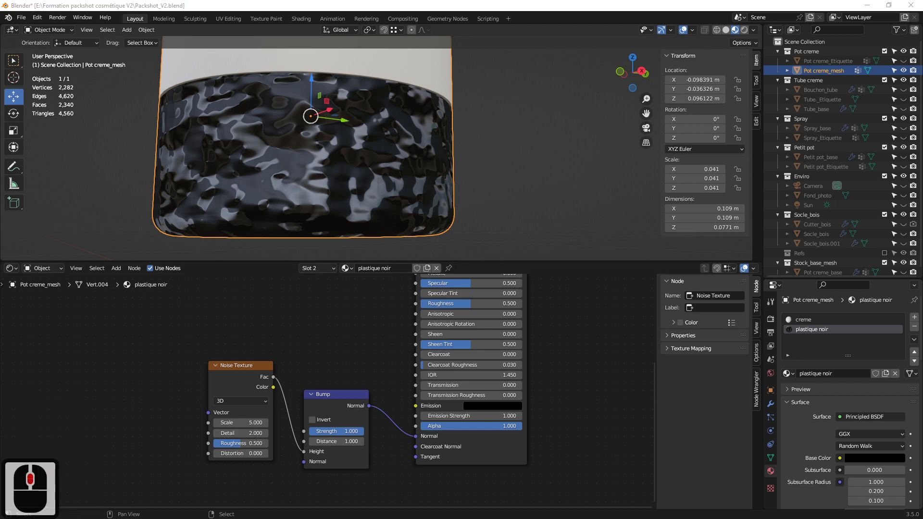
click(245, 422)
text(300)
key(Return)
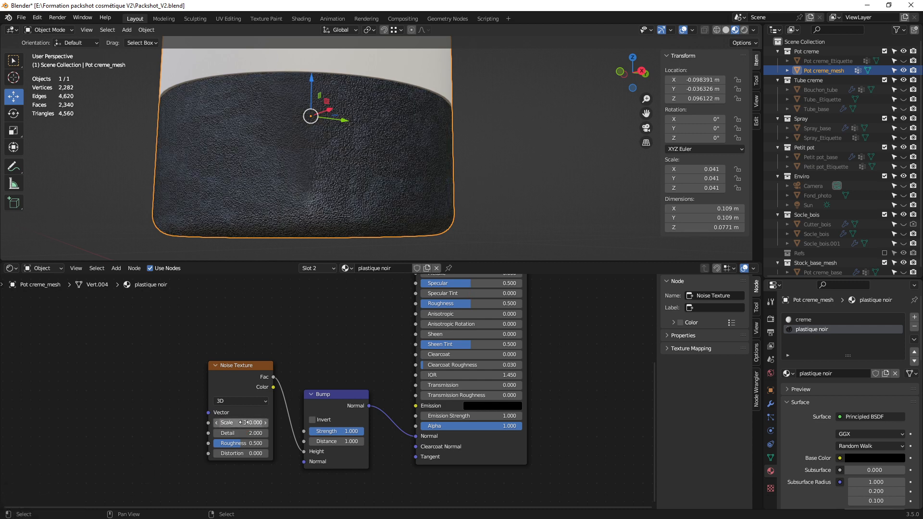
click(226, 423)
text(600)
key(Return)
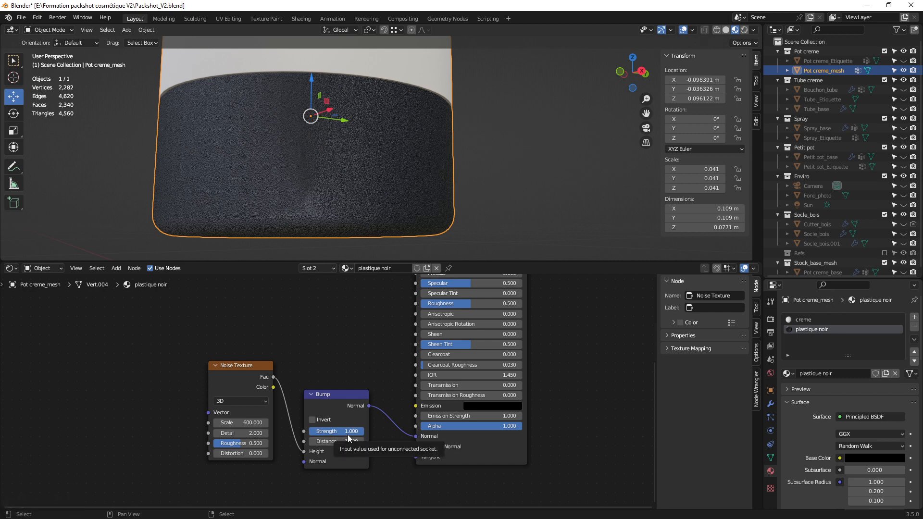
Reduce the Bump node's strength to 0.07 for a subtle plastic grain.
drag(348, 435, 295, 435)
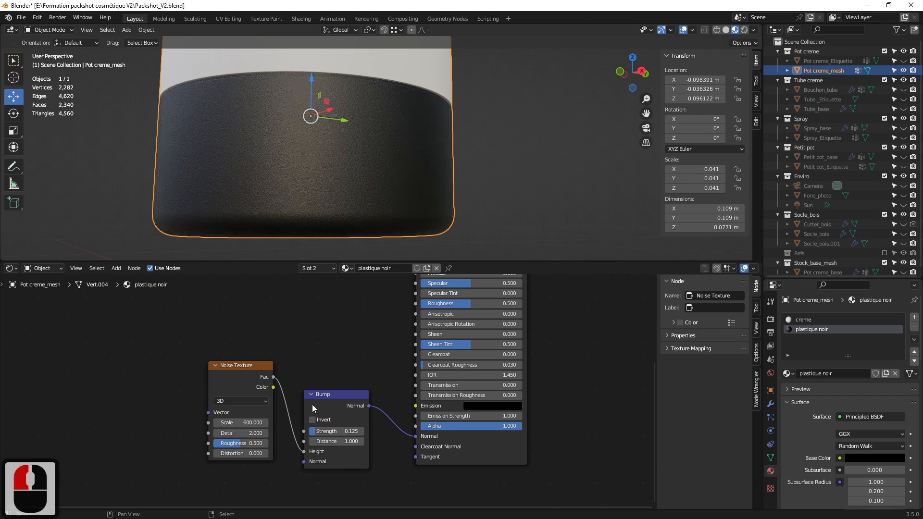
click(349, 430)
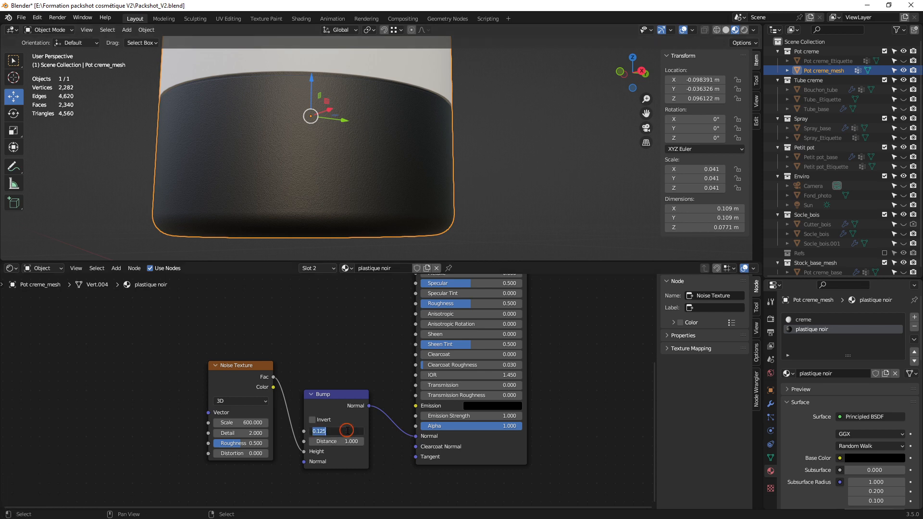
text(.07)
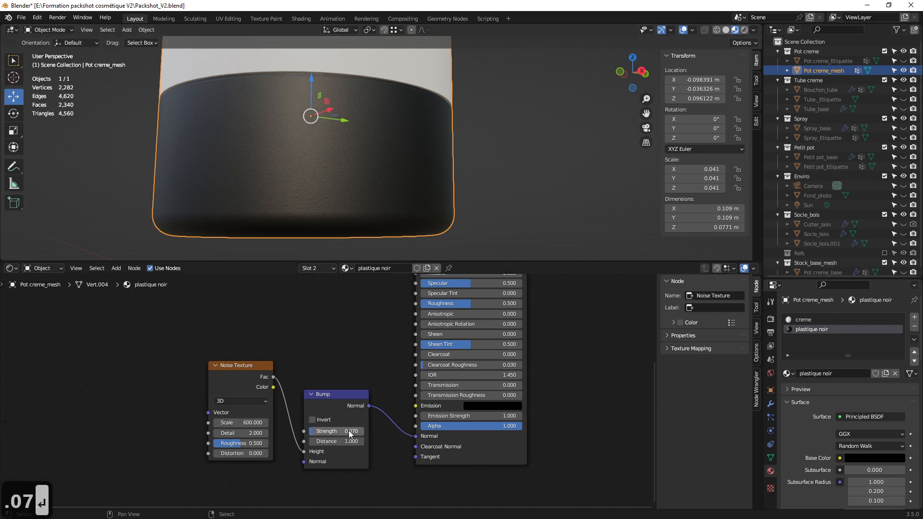
key(Return)
middle_drag(293, 157, 293, 163)
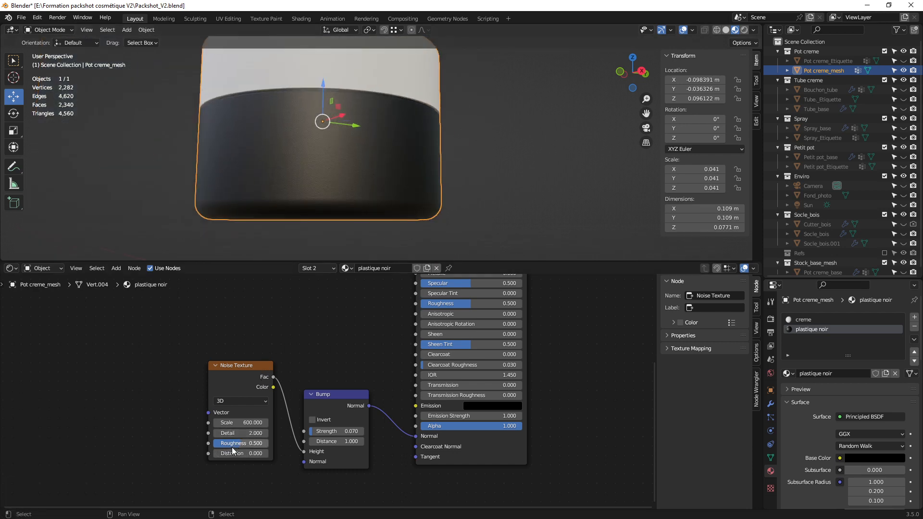
middle_drag(173, 401, 184, 399)
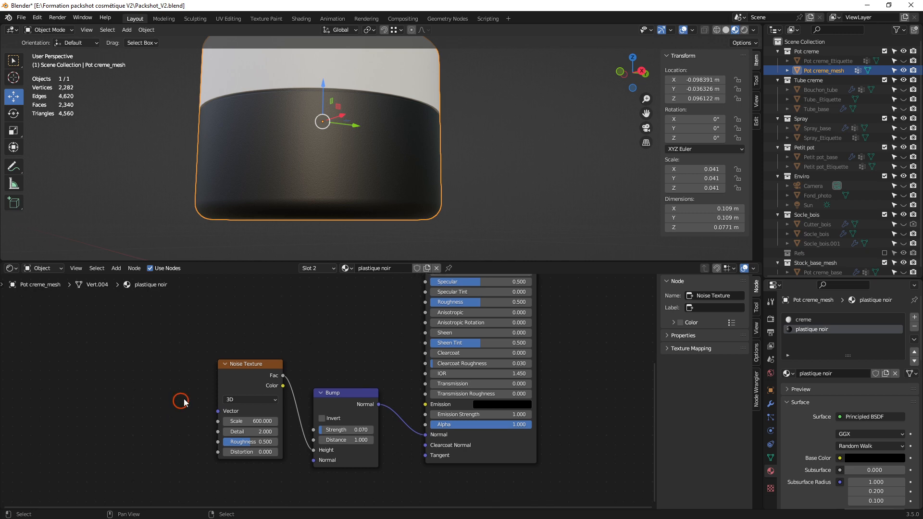
click(232, 366)
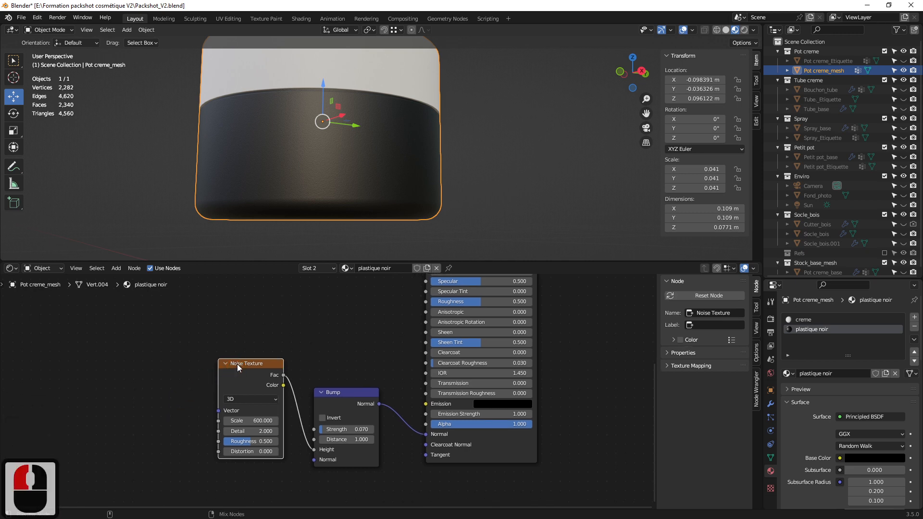
key(ctrl+shift+t)
click(705, 114)
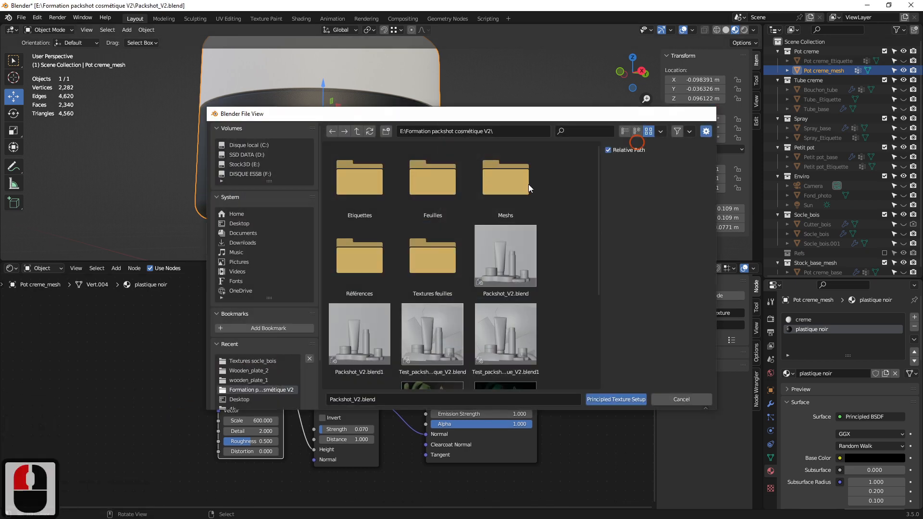
Add Mapping and Texture Coordinate nodes feeding the Noise Texture's Vector input, and move both further up and away from it.
click(235, 384)
key(ctrl+t)
middle_drag(91, 344, 146, 317)
drag(94, 315, 243, 407)
drag(212, 359, 187, 293)
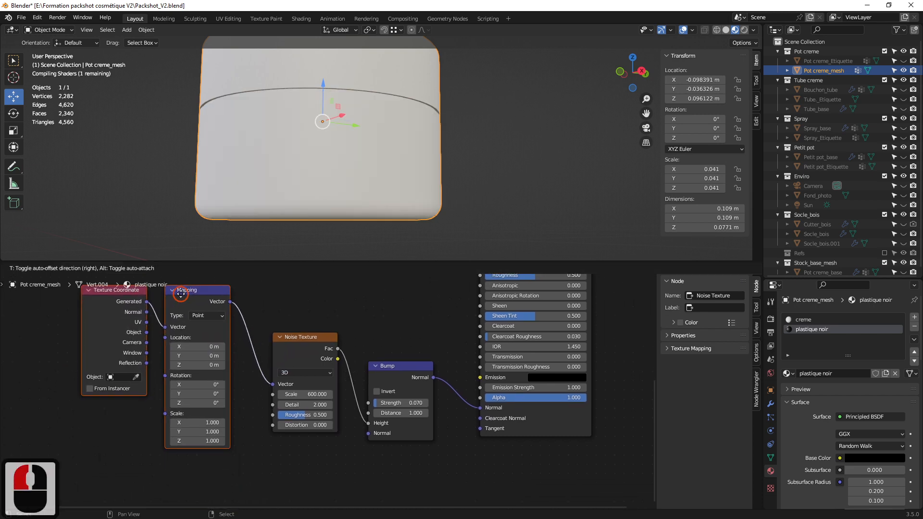
middle_drag(88, 311, 110, 354)
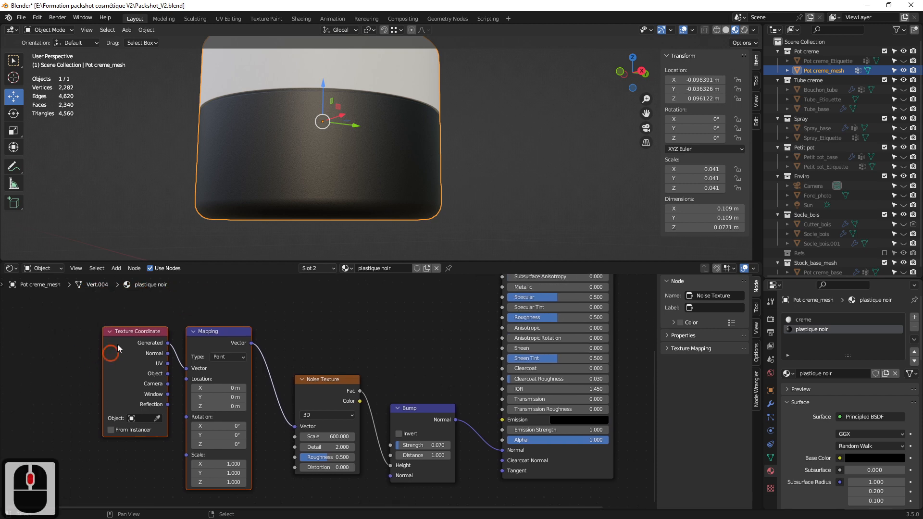
Feed the Mapping node's Vector input from the Texture Coordinate's Object output instead of Generated, and inspect the grain on the jar.
click(123, 338)
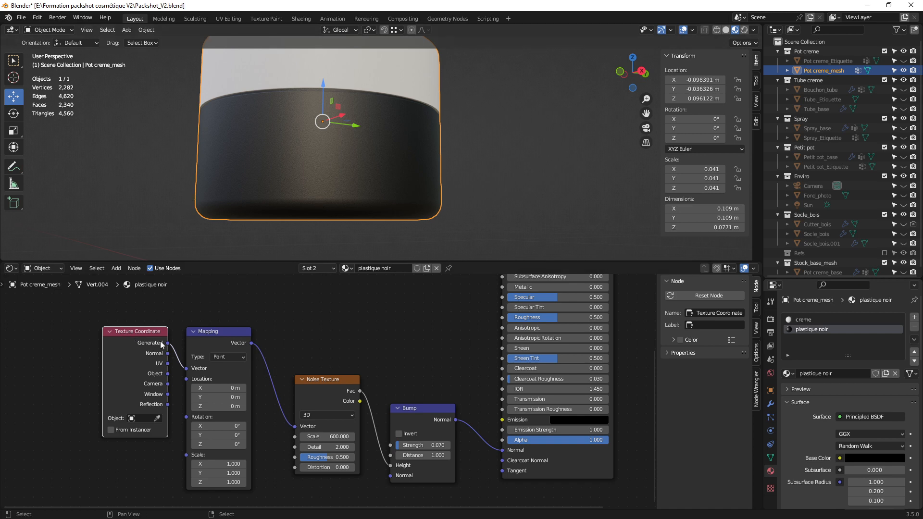
drag(167, 343, 167, 373)
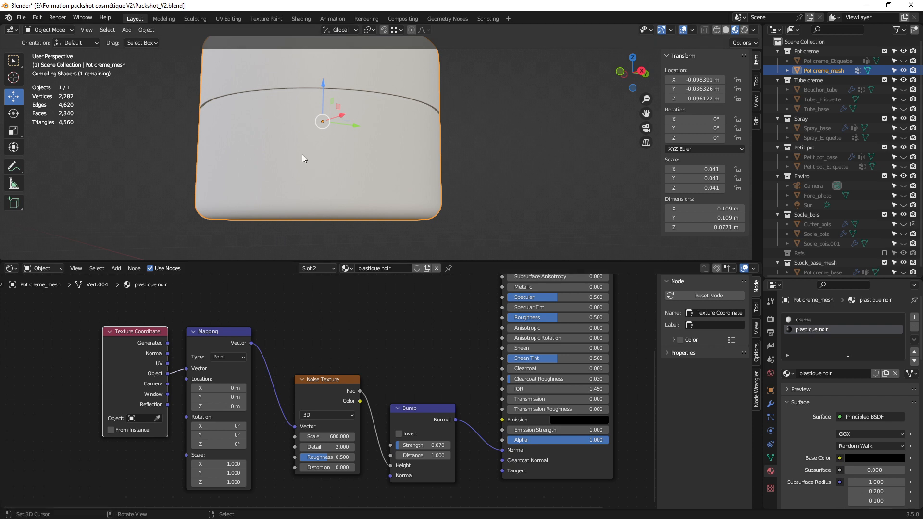
scroll(302, 154, up, 5)
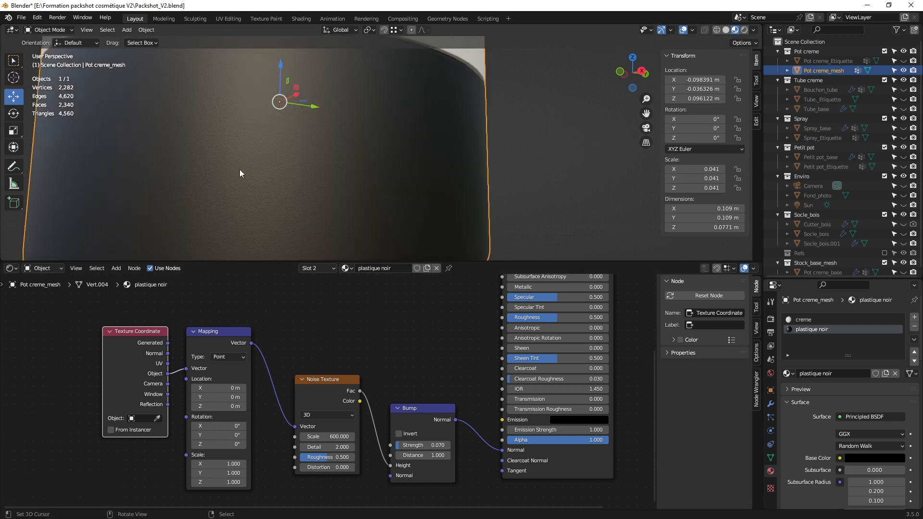
scroll(240, 169, down, 3)
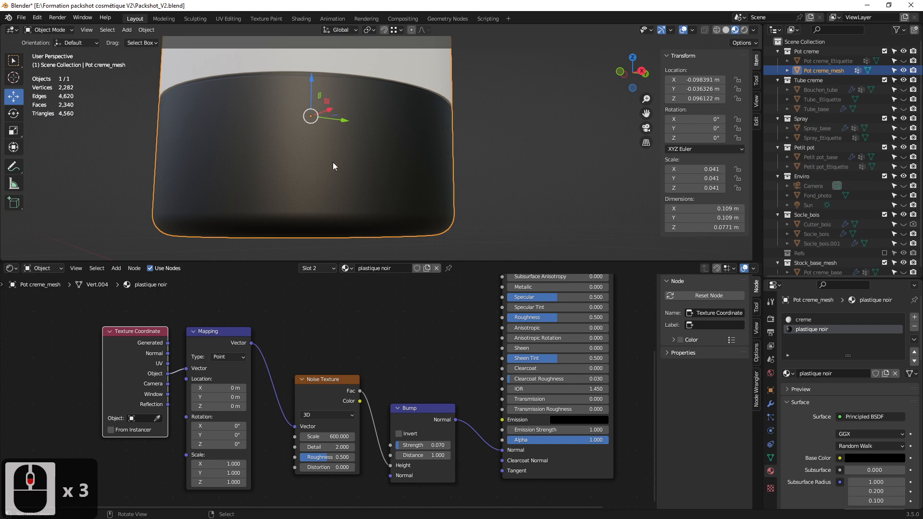
scroll(329, 176, down, 2)
middle_drag(402, 186, 371, 191)
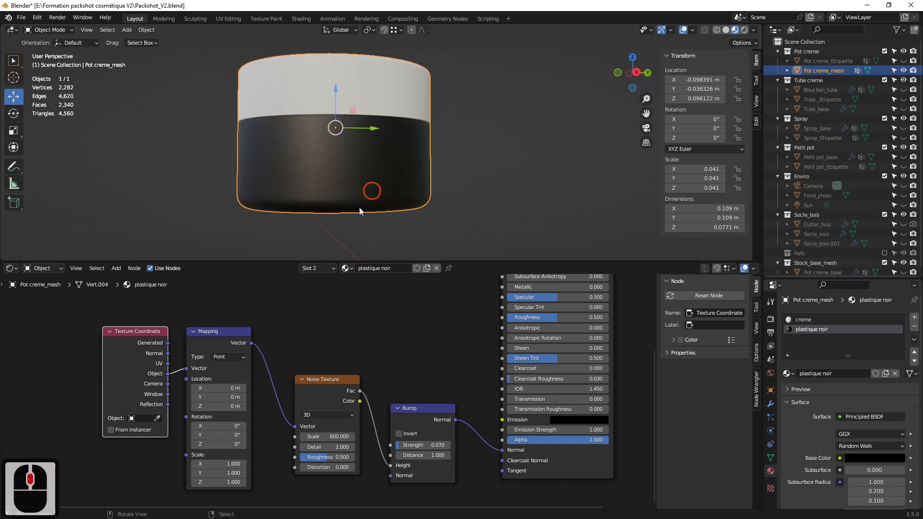
Adjust the Principled BSDF's Metallic value to about 0.536, checking the black plastic up close.
middle_drag(434, 336, 358, 361)
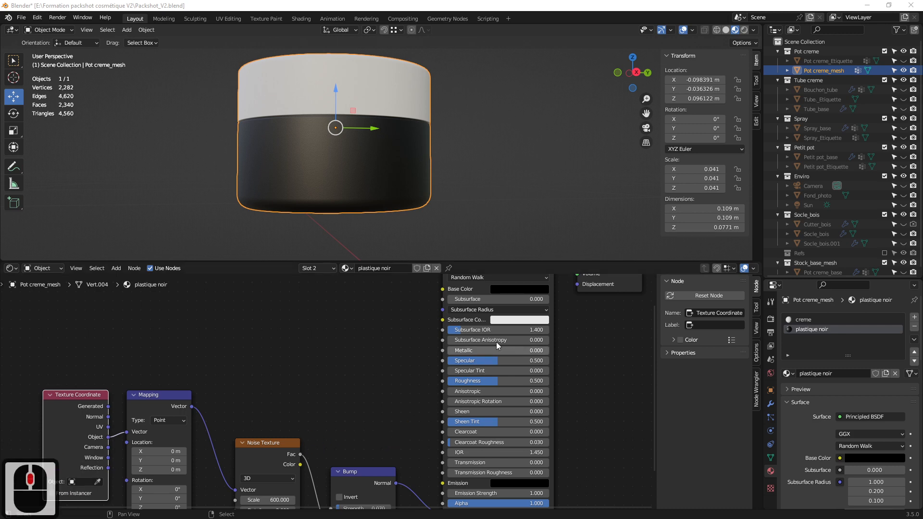
mouse_move(469, 353)
mouse_down()
mouse_move(520, 353)
mouse_move(500, 354)
mouse_move(510, 351)
mouse_up()
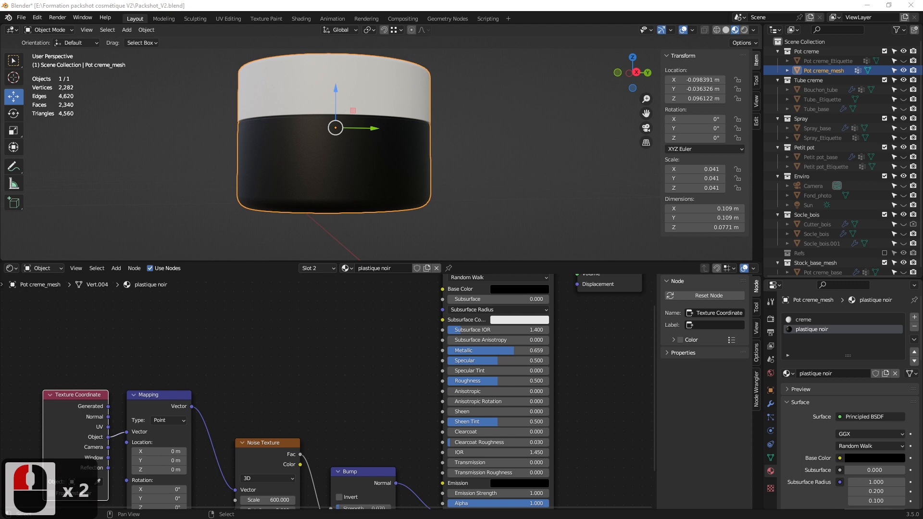
scroll(350, 189, up, 4)
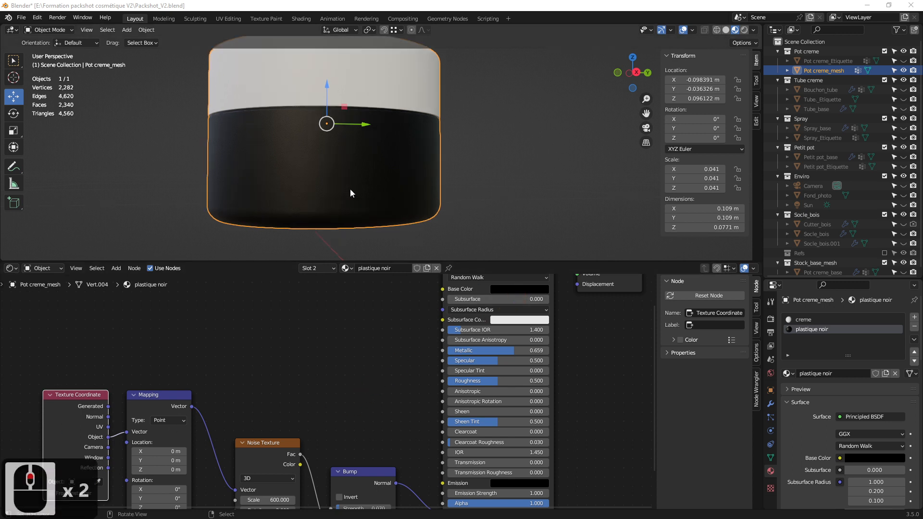
scroll(332, 195, down, 4)
middle_drag(367, 404, 352, 403)
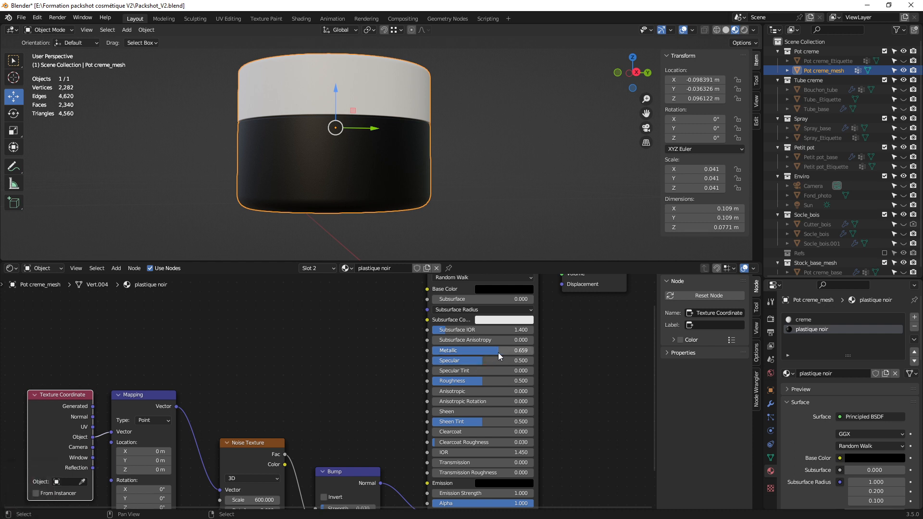
drag(501, 351, 488, 351)
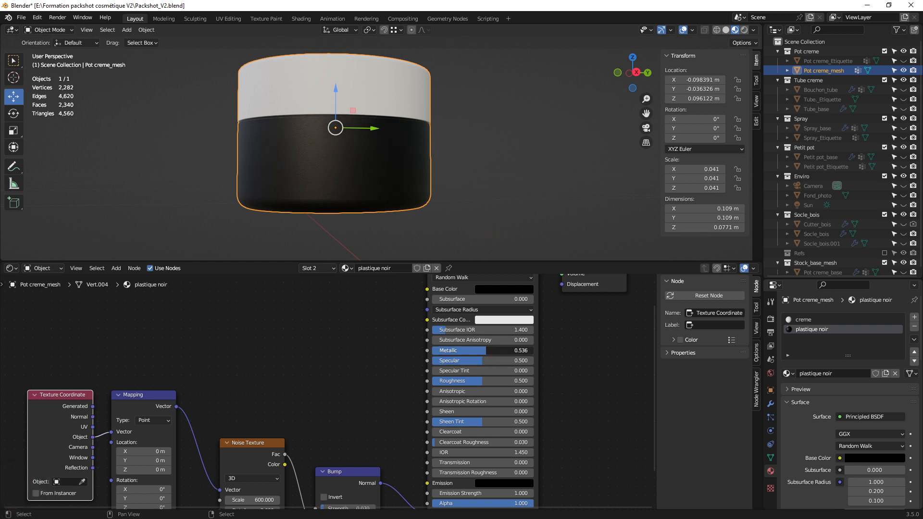
scroll(294, 201, up, 5)
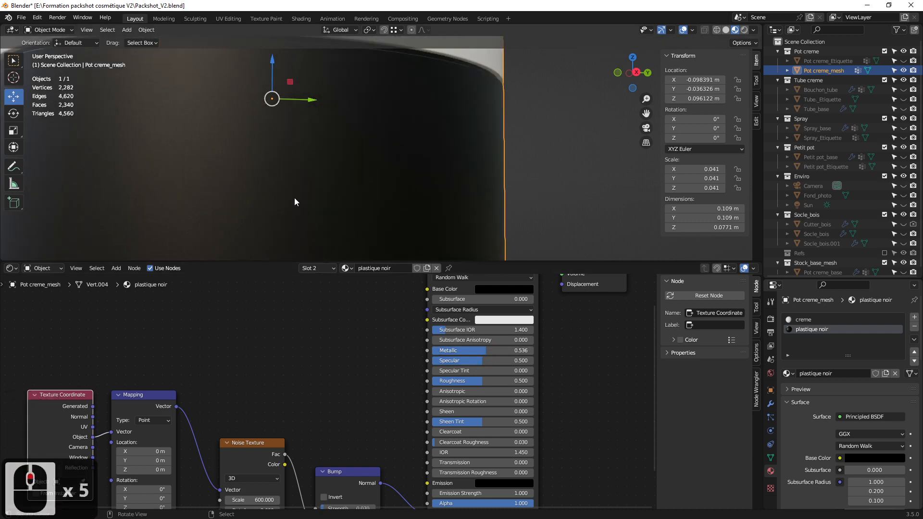
Lower the Principled BSDF's Roughness to about 0.382 and check the reflections on the jar's body.
scroll(294, 201, down, 5)
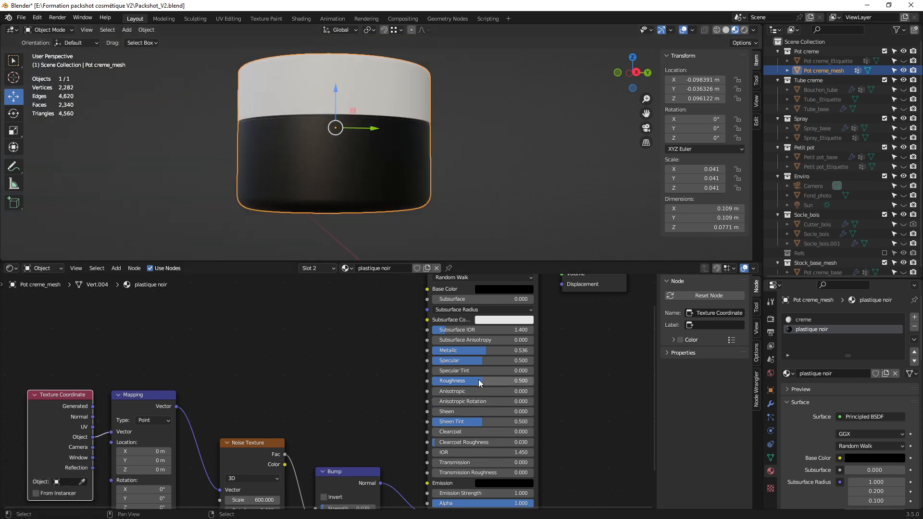
mouse_move(483, 379)
mouse_down()
mouse_move(457, 380)
mouse_move(483, 380)
mouse_up()
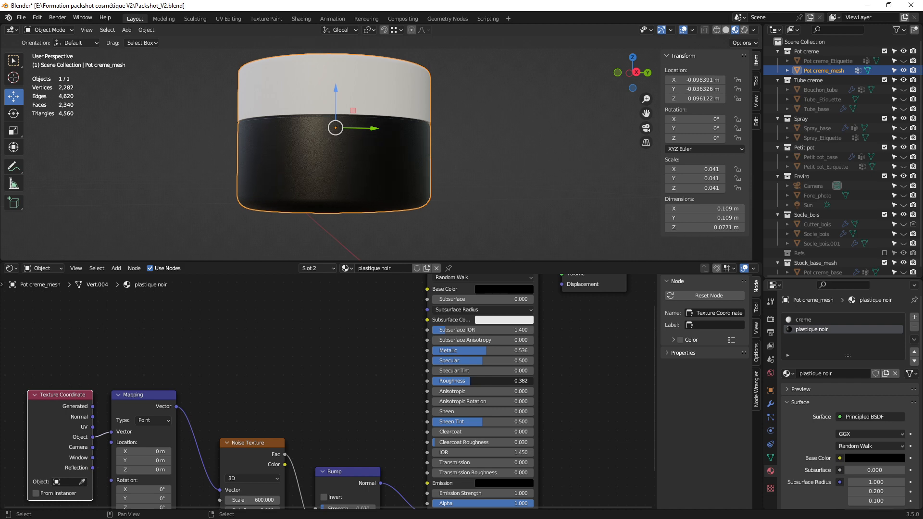
scroll(337, 185, up, 3)
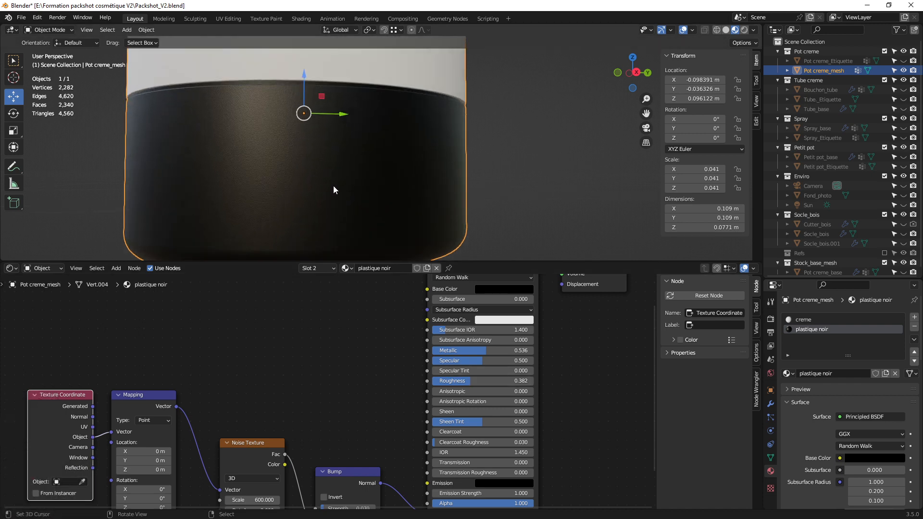
Examine the black plastic on the jar's body from several distances and angles, together with its full node tree.
scroll(313, 383, down, 3)
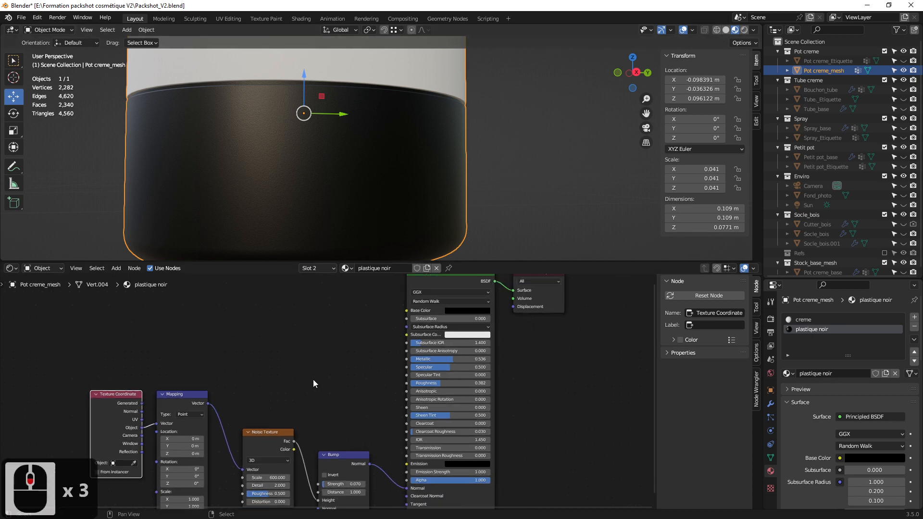
scroll(344, 382, down, 3)
scroll(365, 144, down, 5)
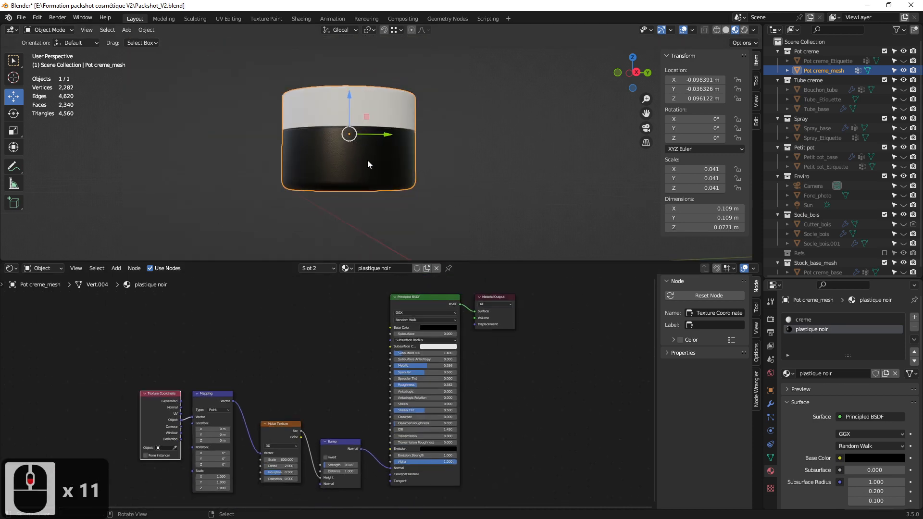
middle_drag(375, 166, 394, 174)
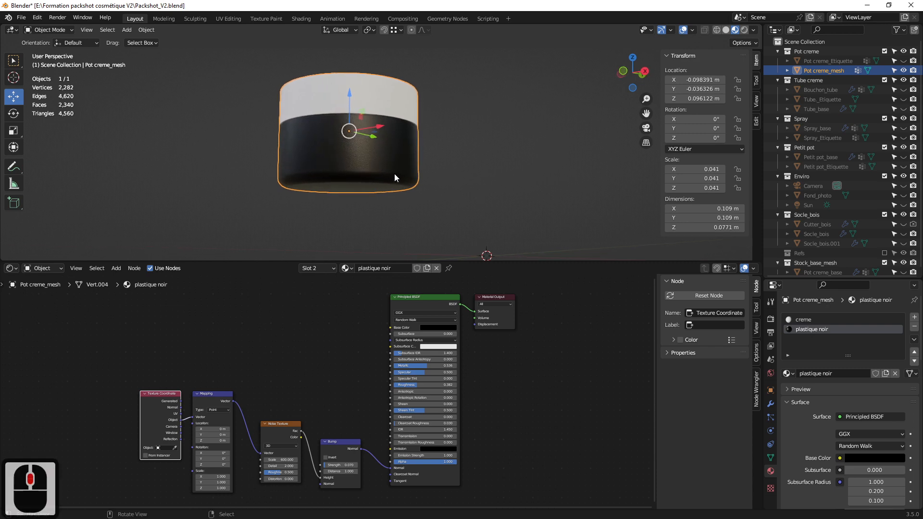
scroll(393, 172, up, 3)
scroll(390, 177, down, 3)
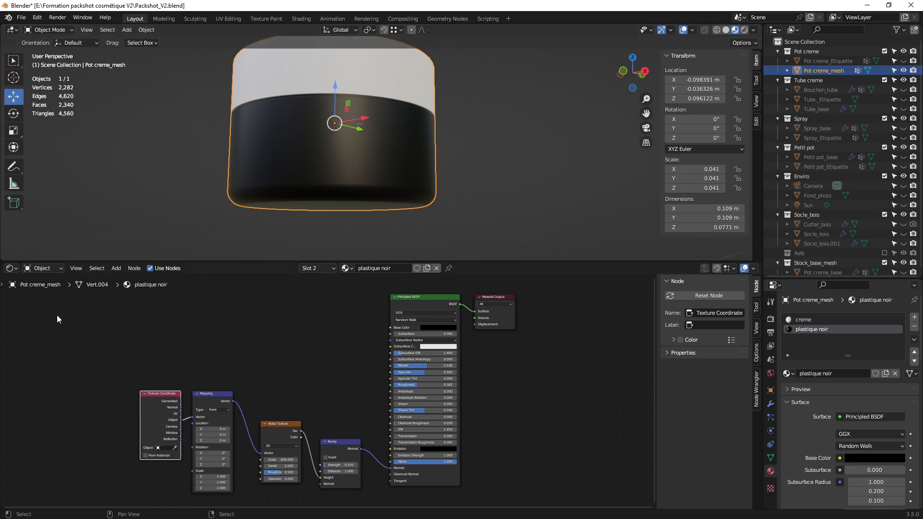
middle_drag(177, 110, 177, 173)
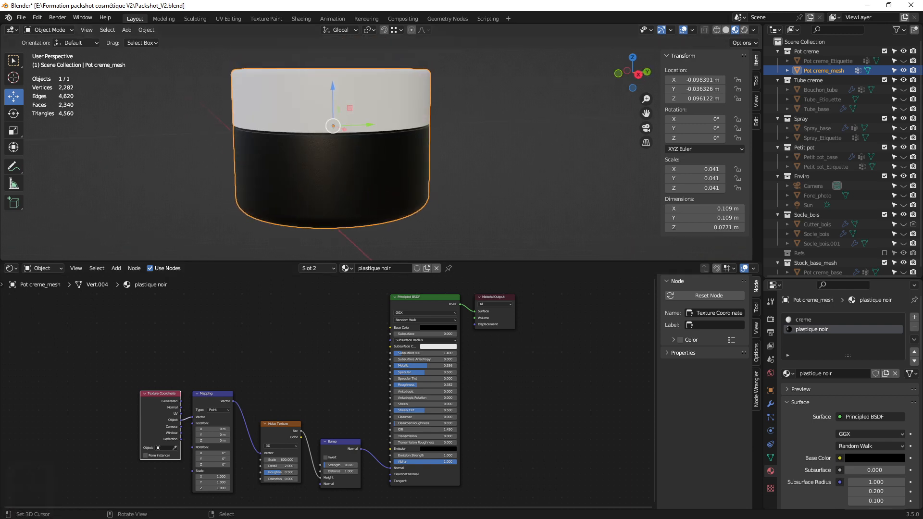
Set the creme material's Principled BSDF Base Color to the copied hex value E7DDB5.
click(808, 319)
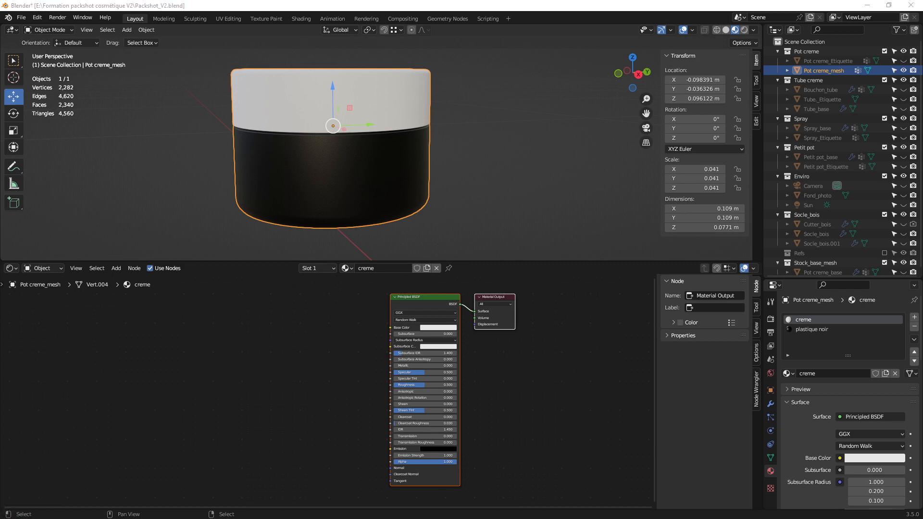
key(ctrl+c)
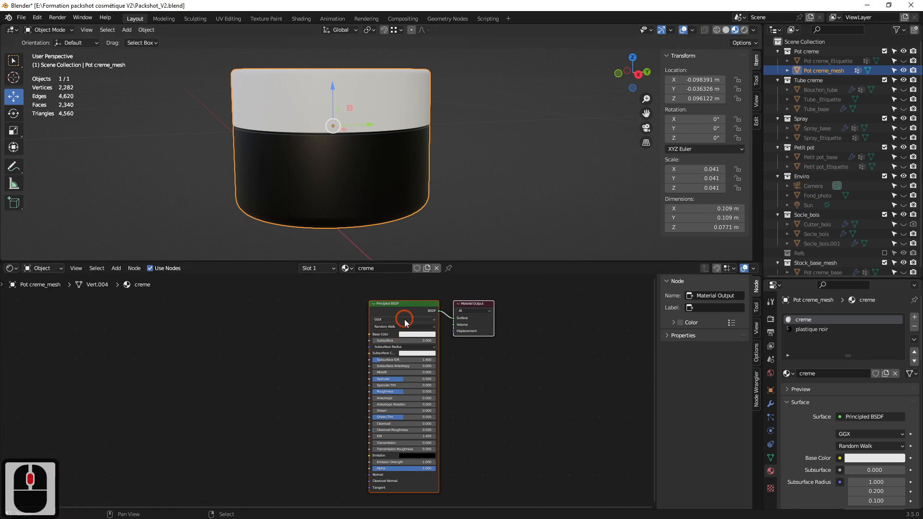
scroll(382, 349, up, 9)
middle_drag(382, 350, 161, 450)
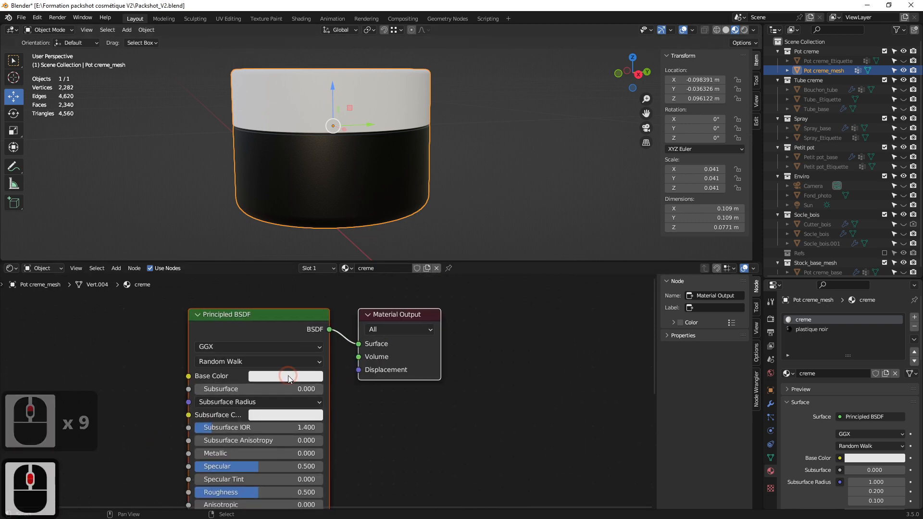
click(286, 375)
click(336, 306)
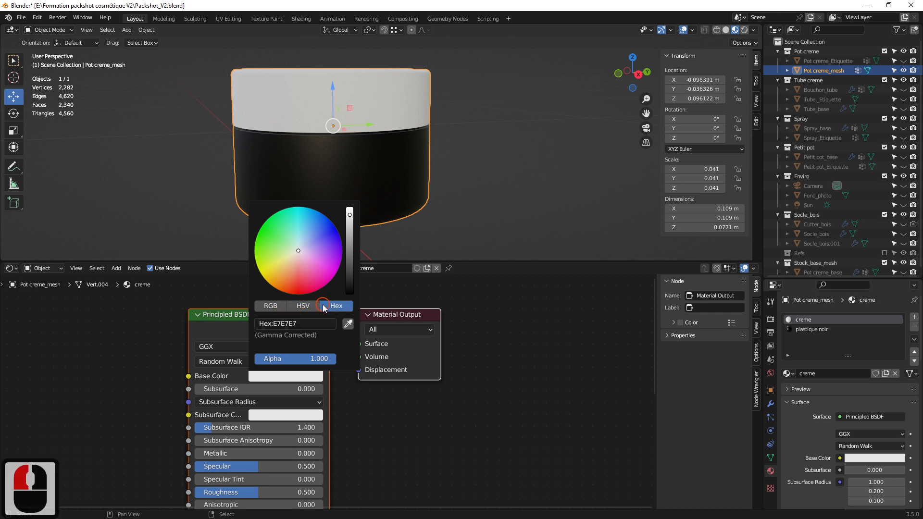
click(298, 323)
key(ctrl+v)
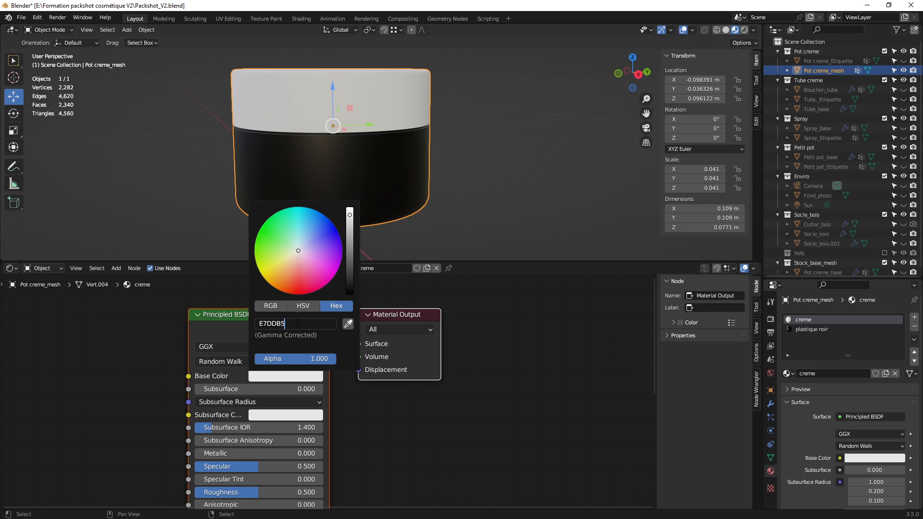
click(338, 435)
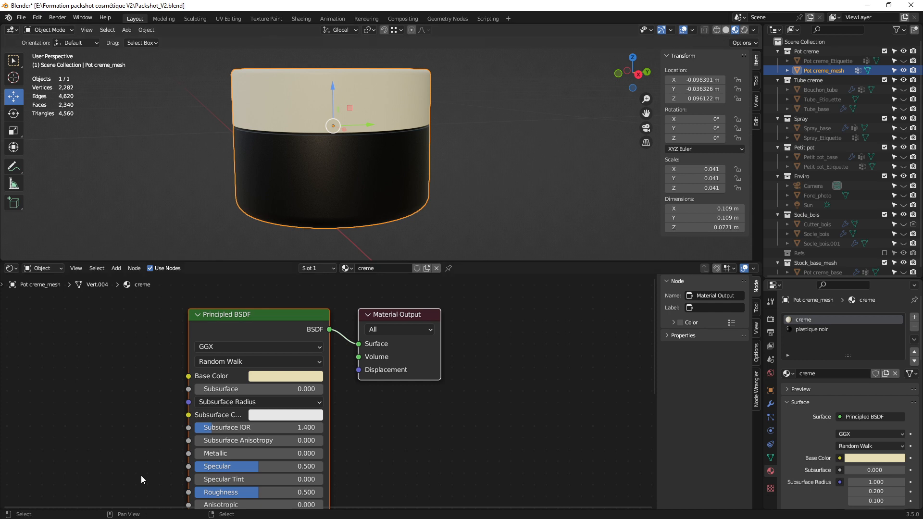
Raise the creme material's Metallic value to about 0.527 and check the reflections on the jar's lid.
mouse_move(216, 454)
mouse_down()
mouse_move(495, 324)
mouse_move(534, 325)
mouse_move(526, 325)
mouse_up()
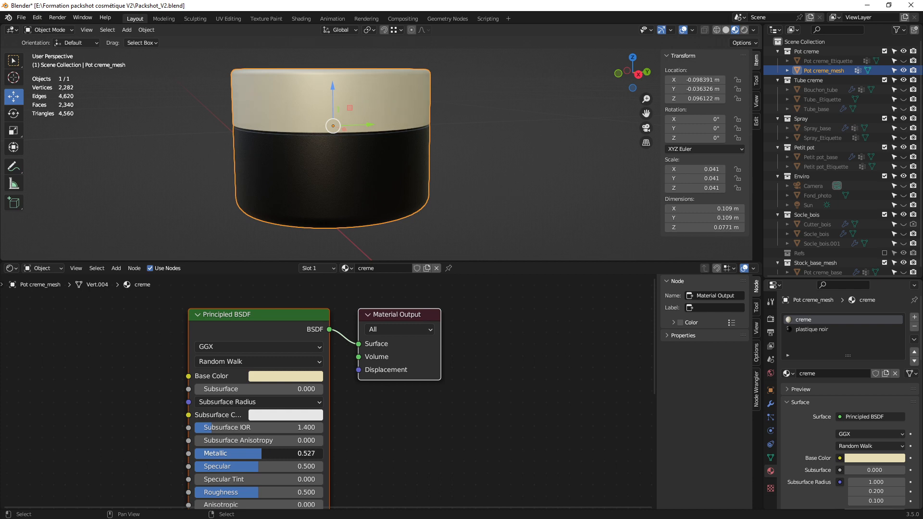
scroll(327, 142, up, 4)
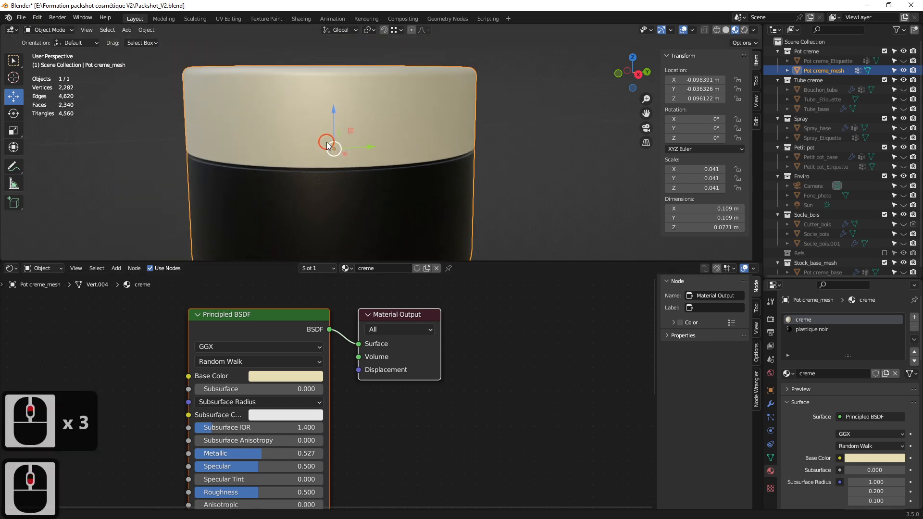
shift+middle_drag(327, 142, 279, 195)
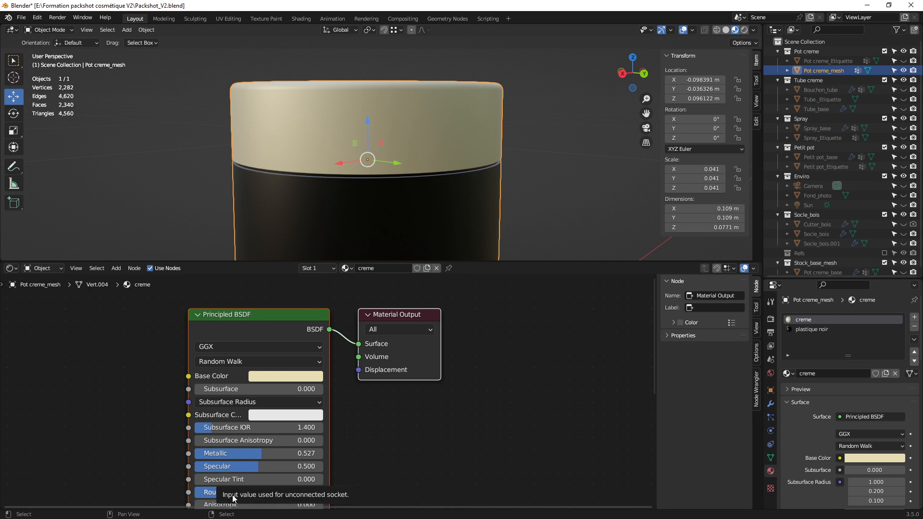
scroll(302, 167, down, 3)
middle_drag(375, 182, 348, 207)
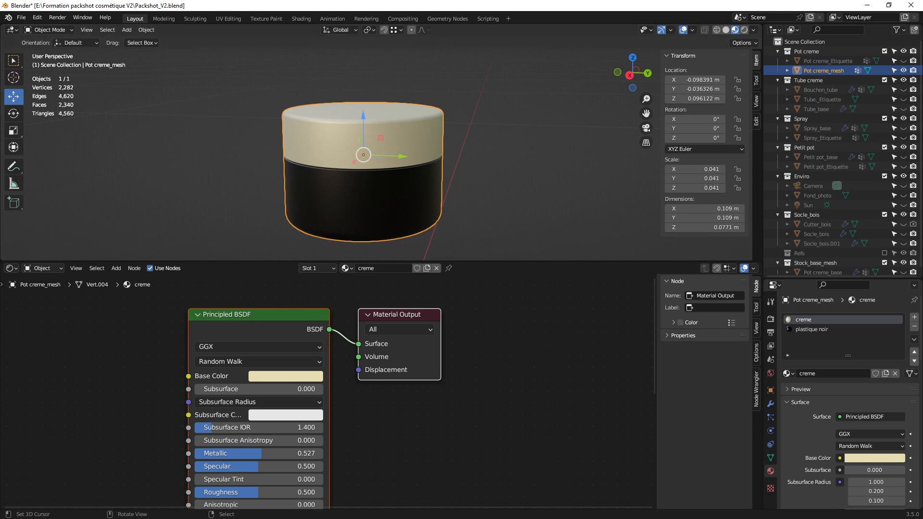
Unhide all the hidden objects and frame the whole packshot with its wooden base.
key(z)
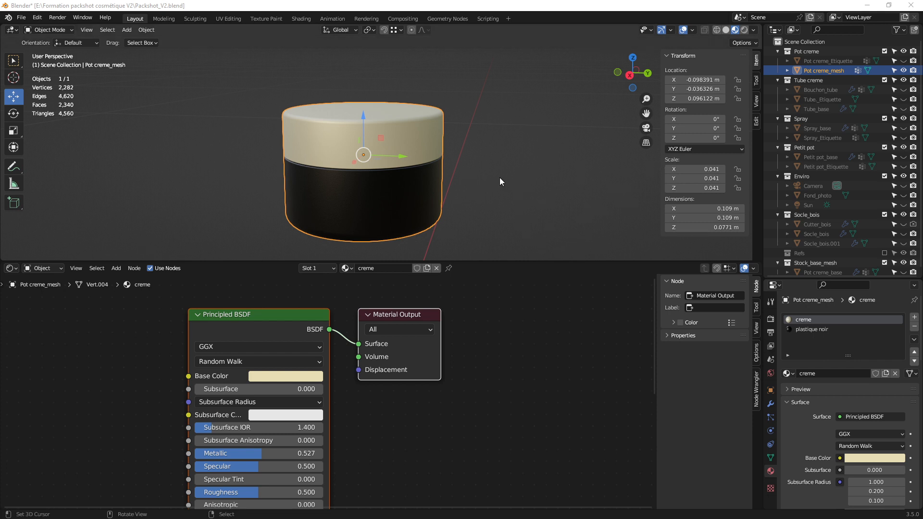
key(alt+h)
scroll(418, 192, down, 2)
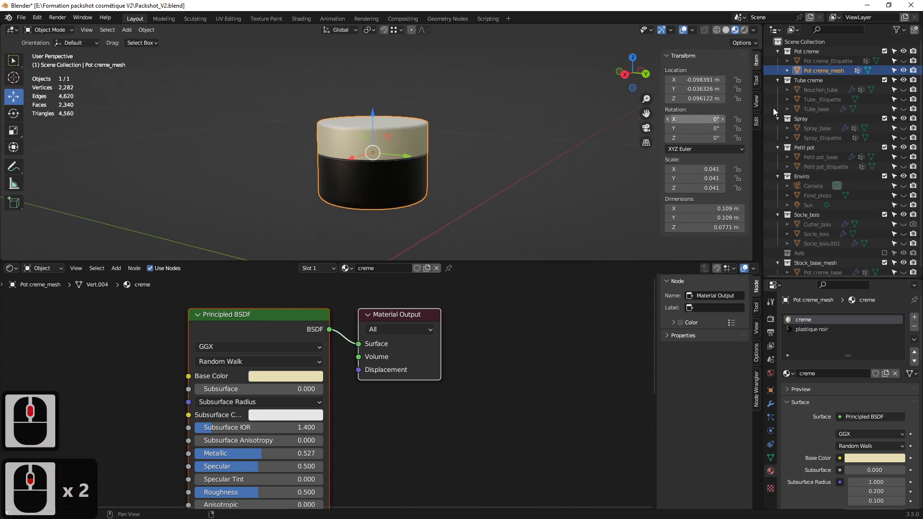
middle_drag(474, 169, 316, 178)
key(alt+h)
scroll(467, 166, down, 6)
scroll(437, 134, up, 4)
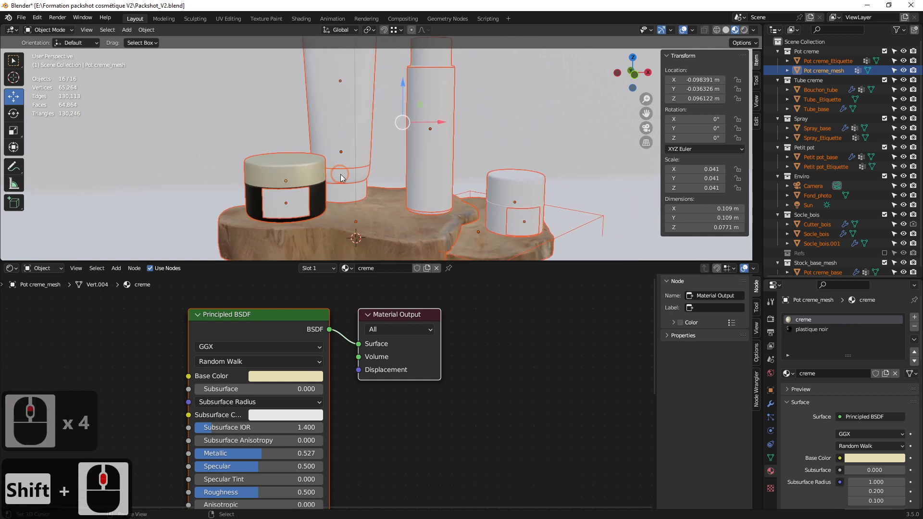
Assign the existing plastique noir material to the cream tube's body, Tube_base.
click(354, 157)
key(KP_Decimal)
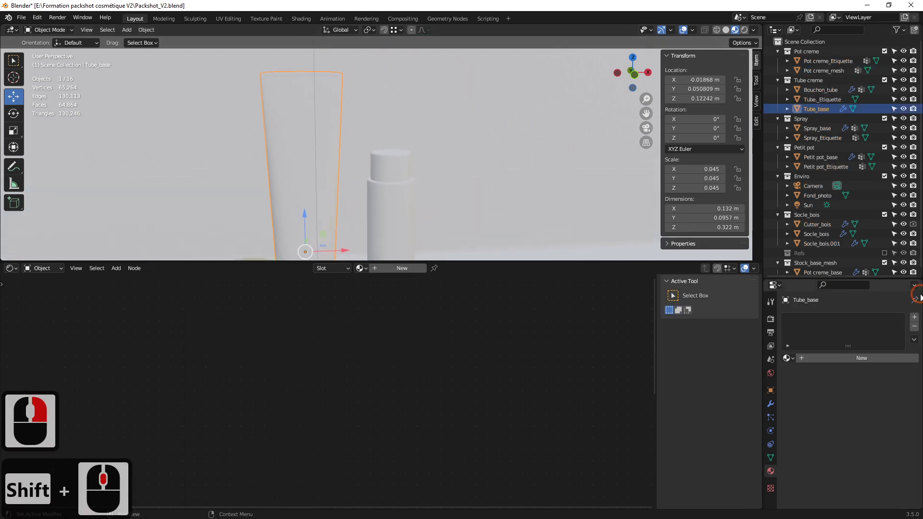
click(787, 358)
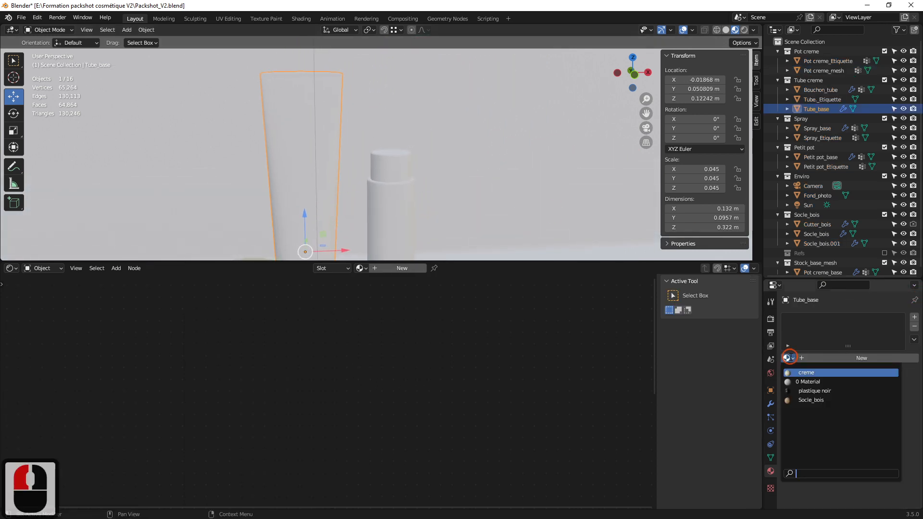
click(805, 391)
Assign the existing plastique noir material to the spray bottle, Spray_base.
middle_drag(364, 177, 341, 189)
shift+middle_drag(341, 189, 313, 106)
middle_drag(359, 125, 364, 145)
click(340, 126)
click(347, 113)
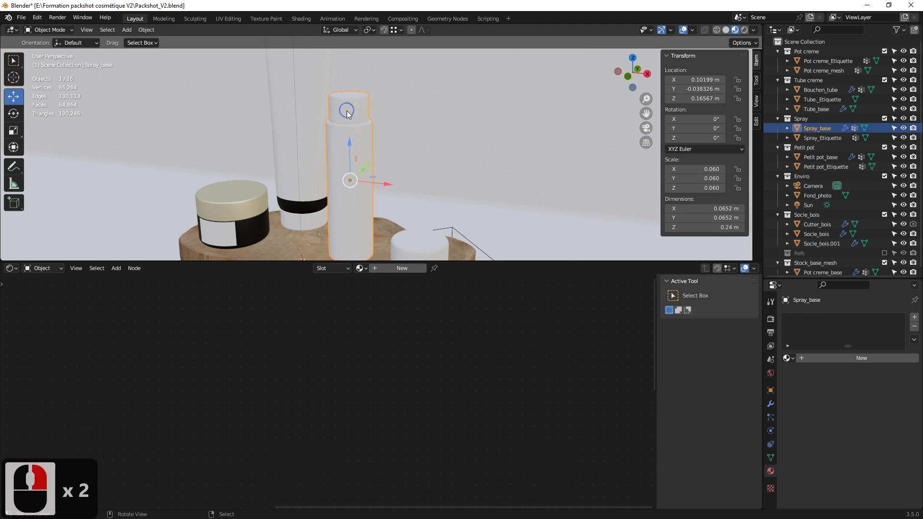
click(787, 359)
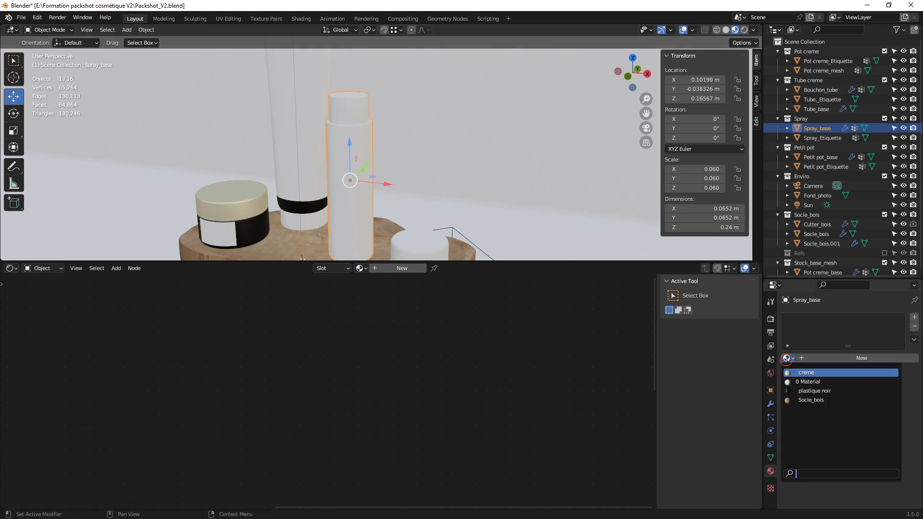
click(804, 392)
Create a new material on the small jar, Petit pot_base, and name it vert.
mouse_move(360, 187)
middle_down()
mouse_move(385, 167)
mouse_move(402, 111)
mouse_move(422, 102)
middle_up()
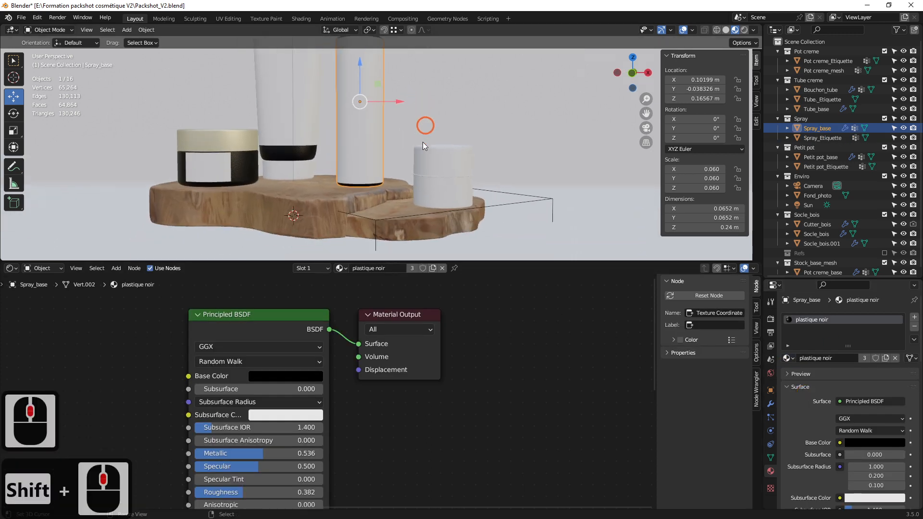
click(439, 181)
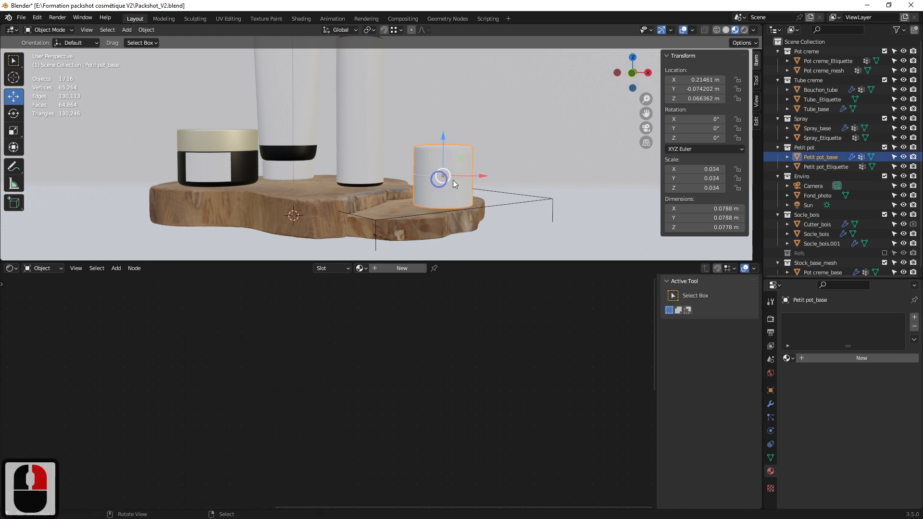
click(852, 357)
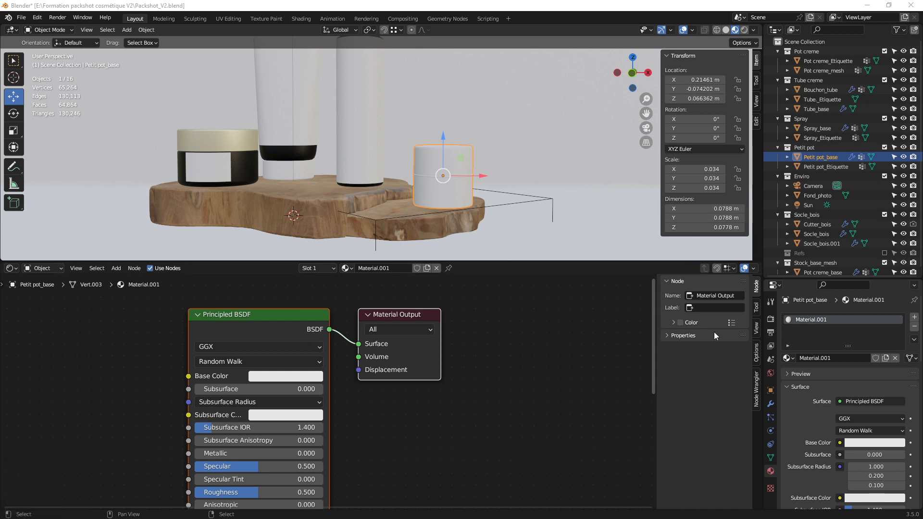
double_click(801, 319)
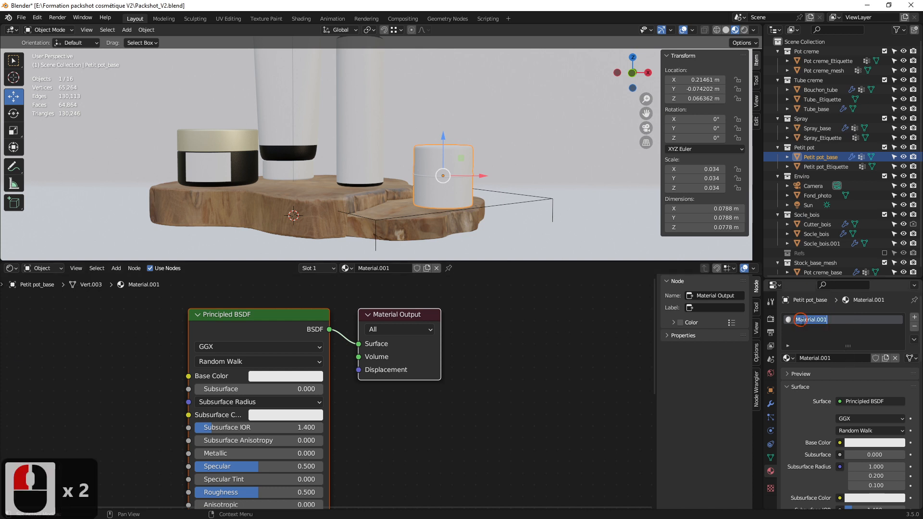
text(vert)
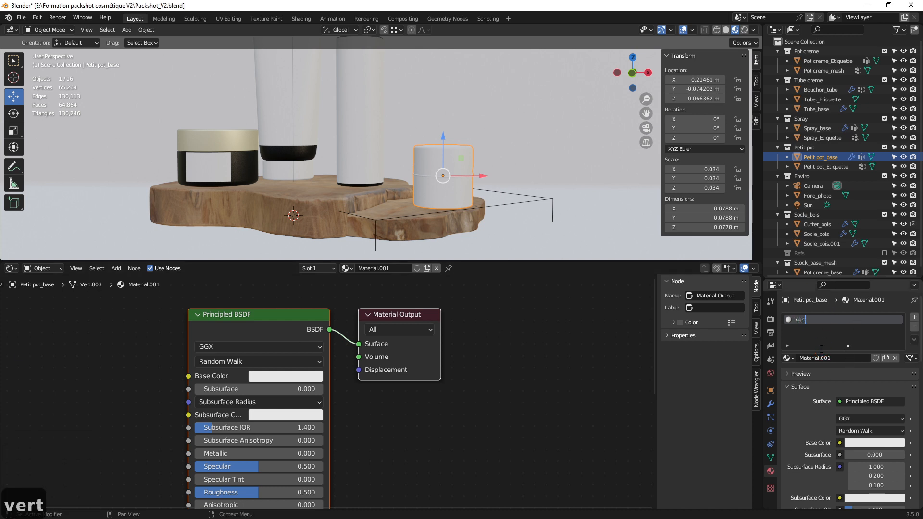
key(Return)
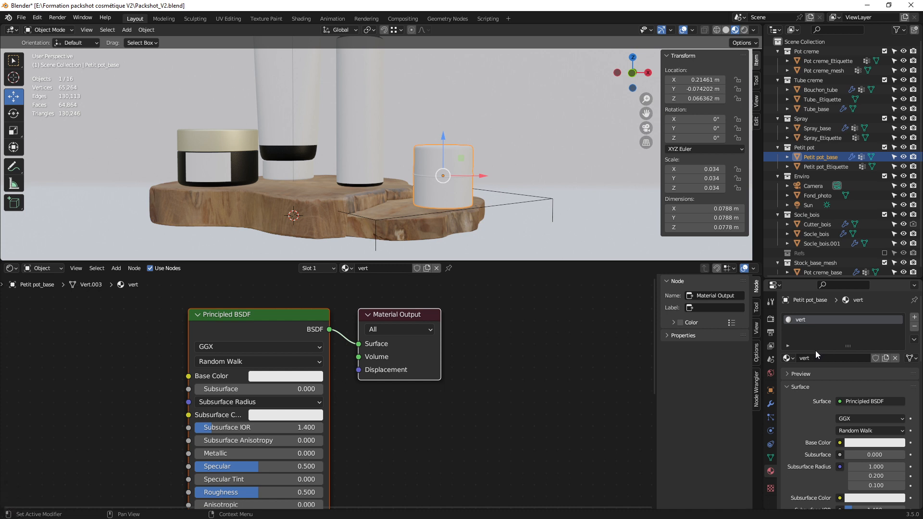
Duplicate the small jar in place and move the original Petit pot_base to the Stock_base_mesh collection.
middle_drag(465, 198, 486, 195)
scroll(476, 197, up, 2)
key(shift+d)
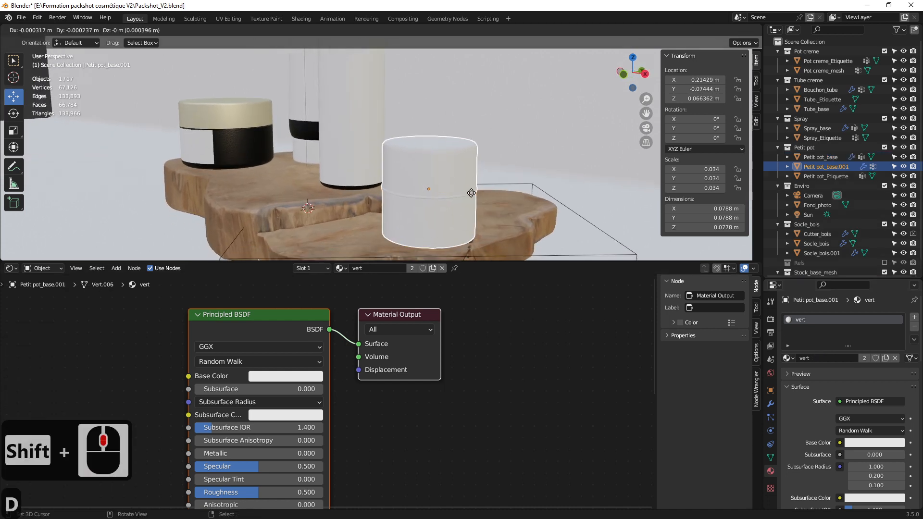
right_click(471, 193)
click(832, 157)
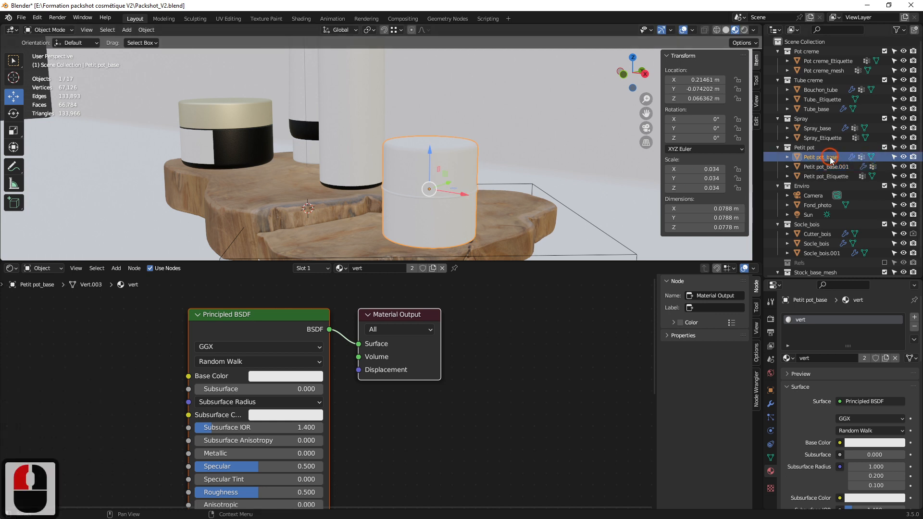
key(m)
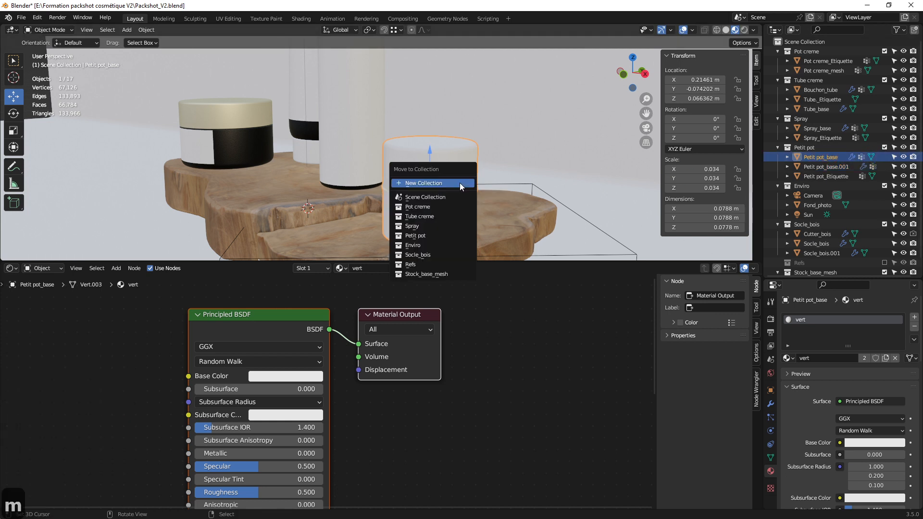
click(430, 275)
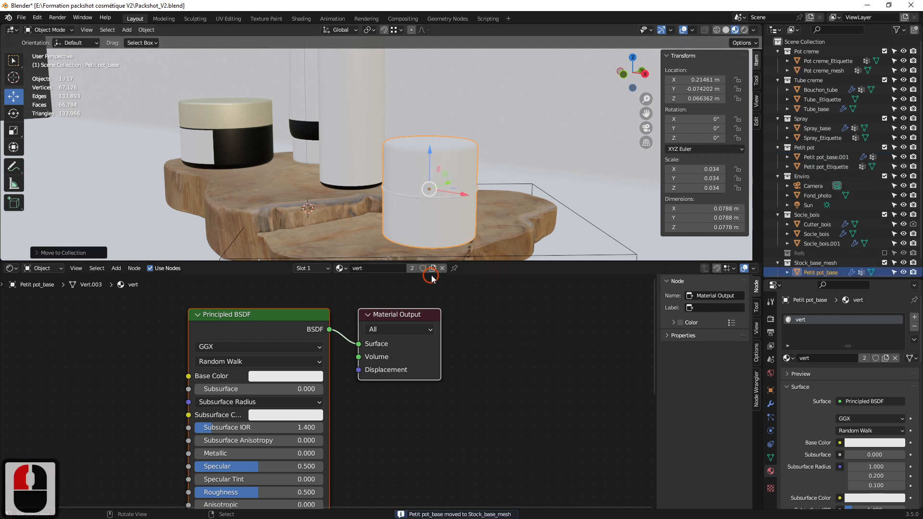
click(441, 167)
scroll(885, 178, down, 3)
scroll(884, 178, up, 3)
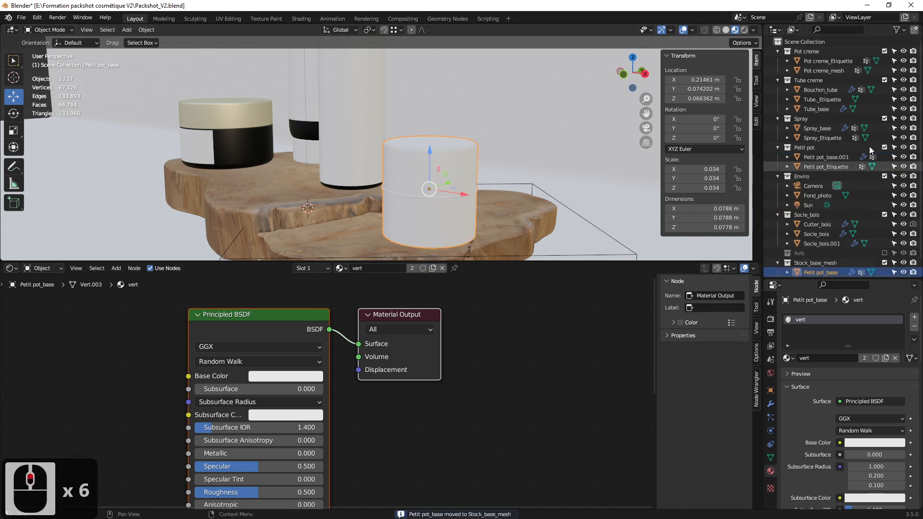
scroll(869, 135, up, 5)
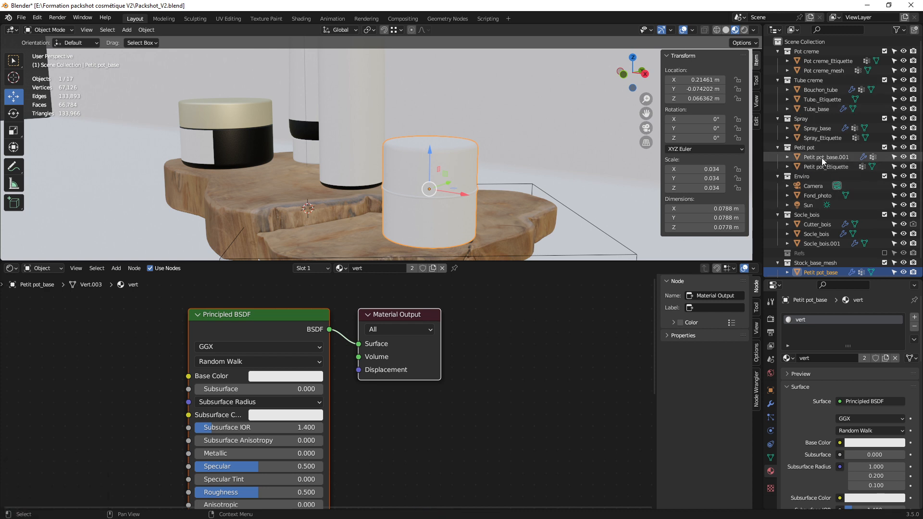
right_click(450, 169)
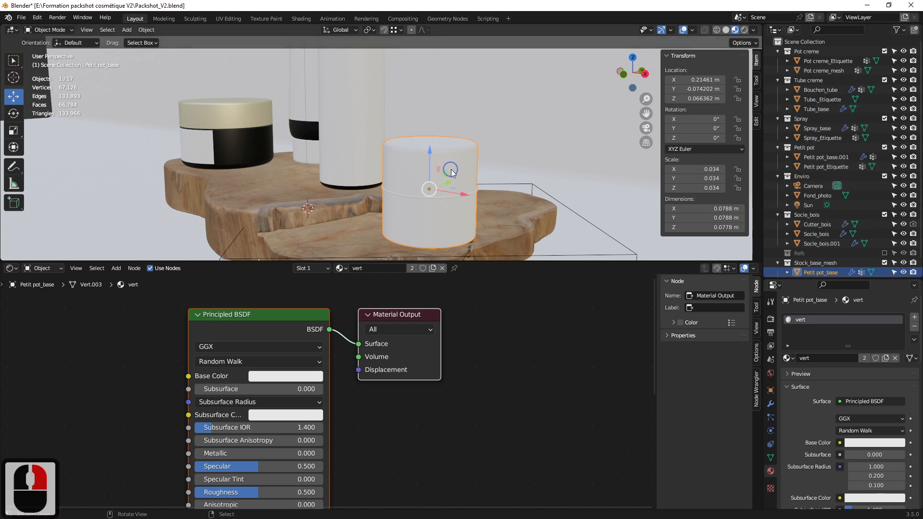
Try moving the duplicate jar Petit pot_base.001 away from the original and undo the moves.
click(816, 158)
key(g)
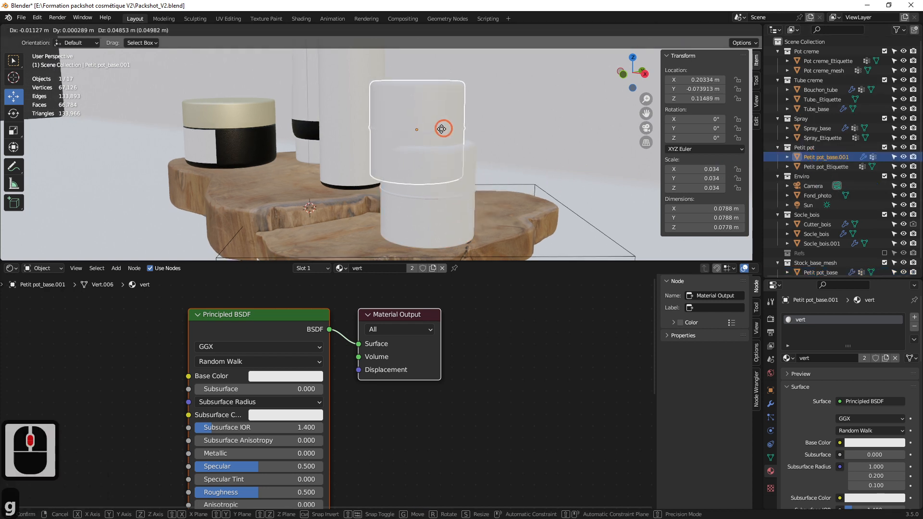
right_click(526, 144)
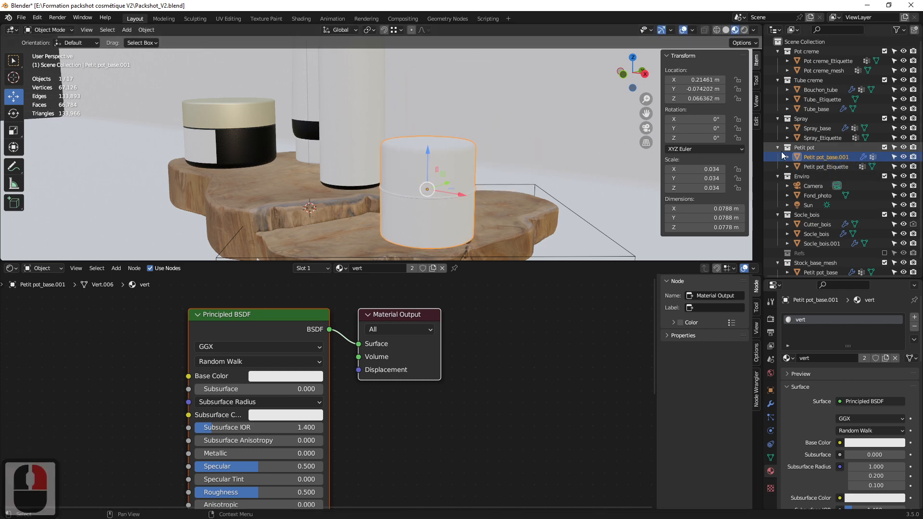
key(shift+d)
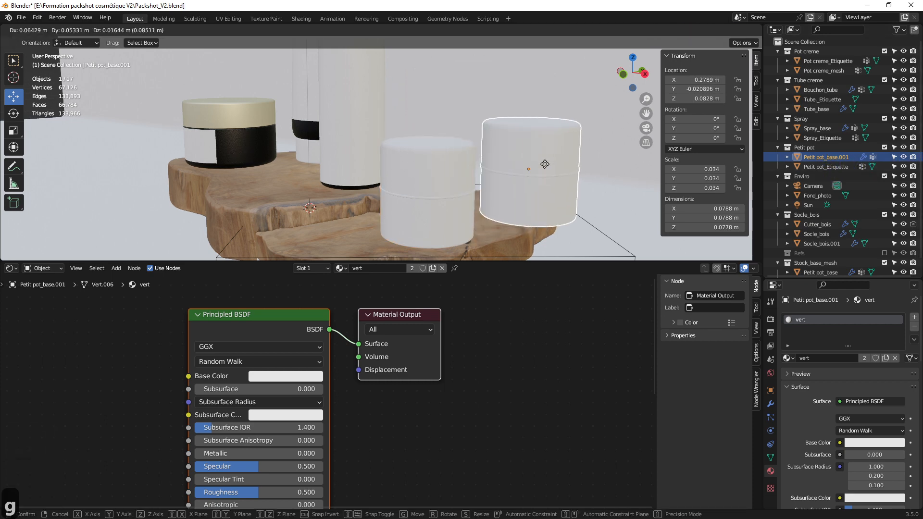
click(544, 165)
key(ctrl+z)
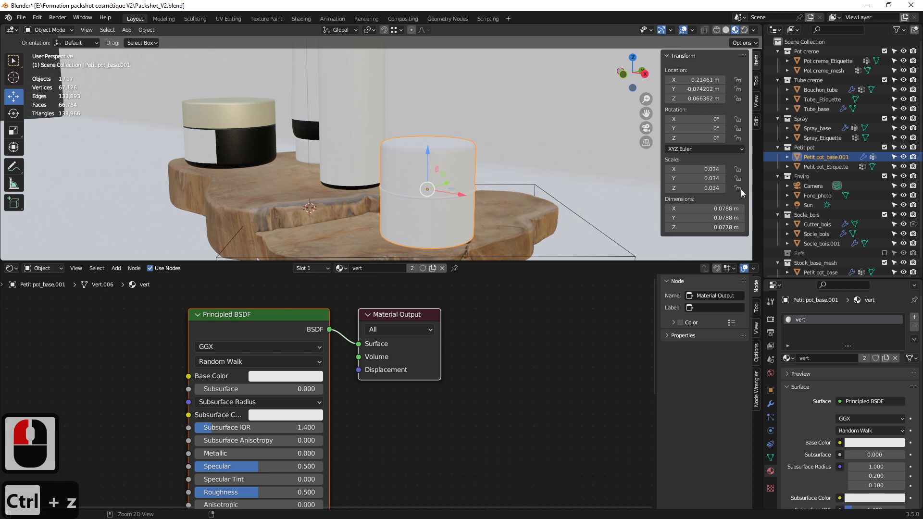
scroll(828, 206, down, 6)
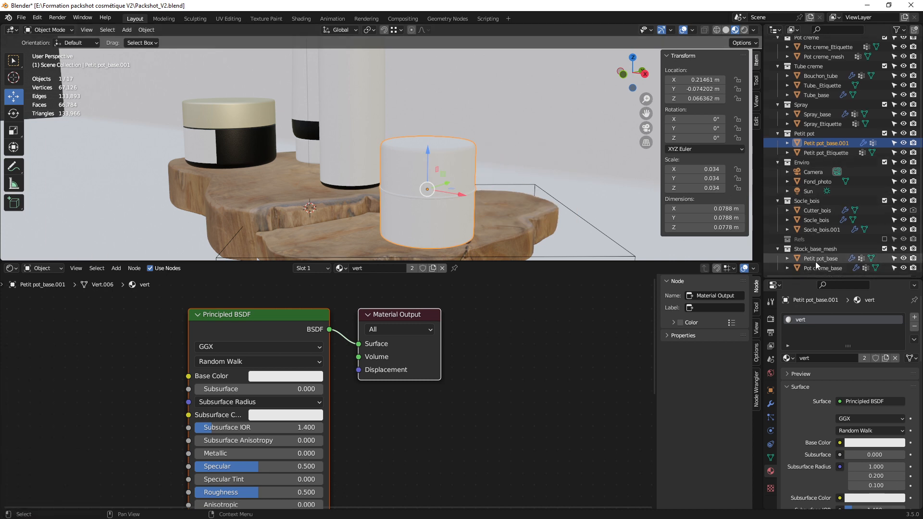
middle_drag(458, 174, 438, 172)
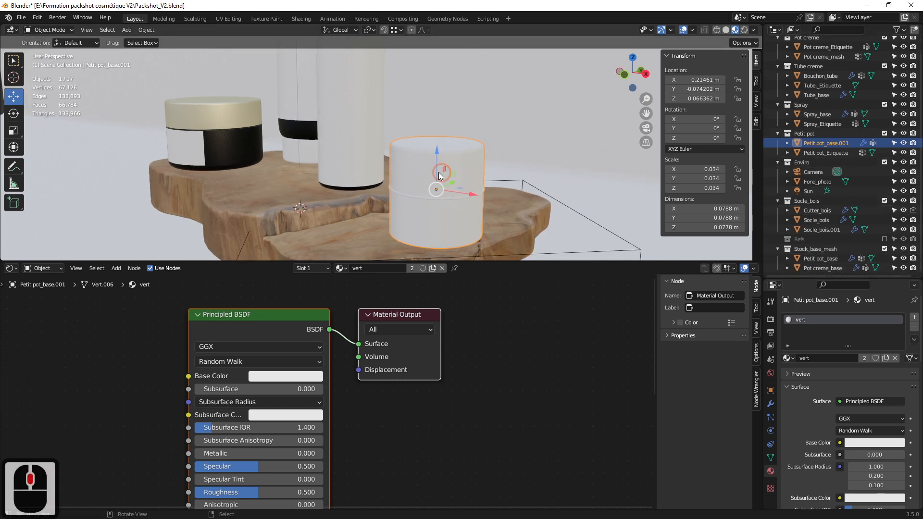
key(g)
click(511, 169)
click(421, 176)
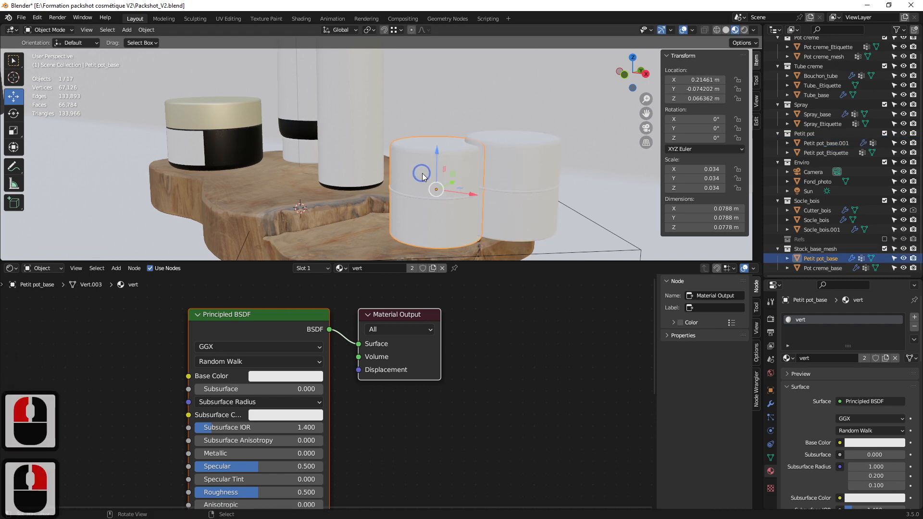
key(ctrl+z)
key(ctrl+z)
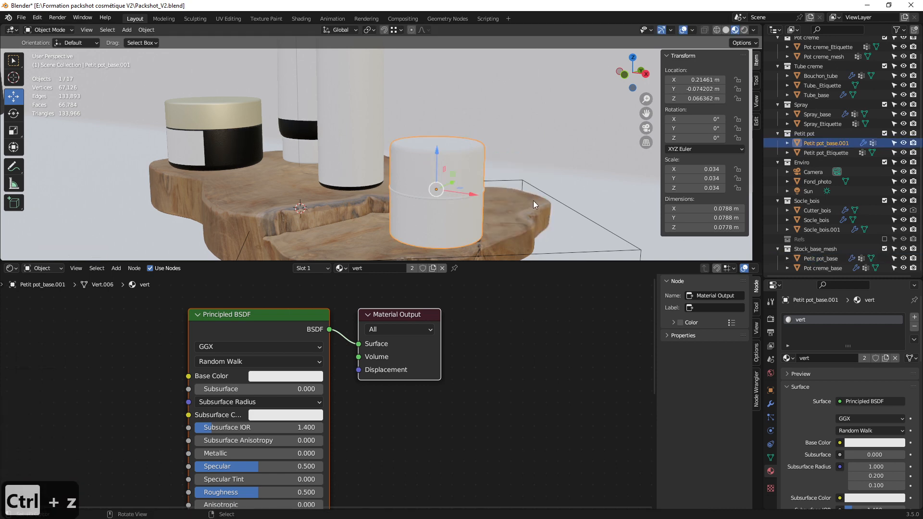
Exclude the Stock_base_mesh collection from the view layer, convert Petit pot_base.001 to a mesh and check its topology.
click(884, 250)
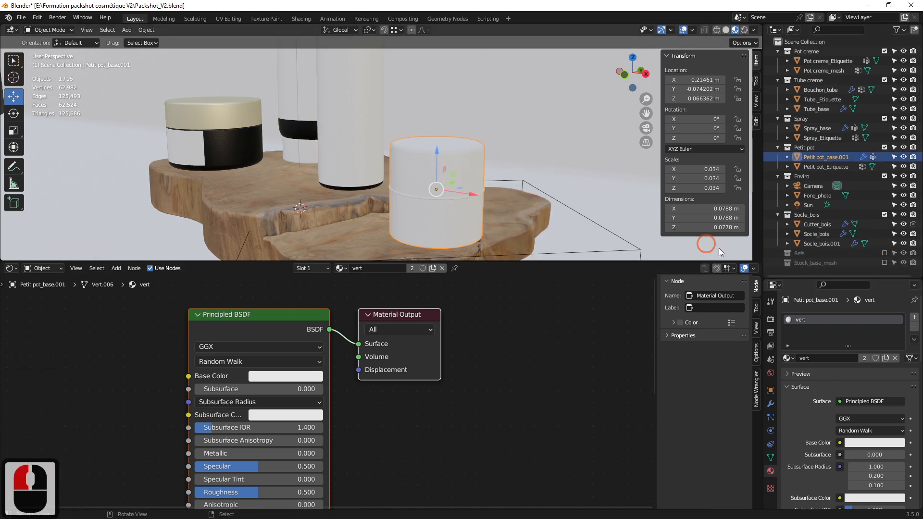
middle_drag(403, 212, 435, 175)
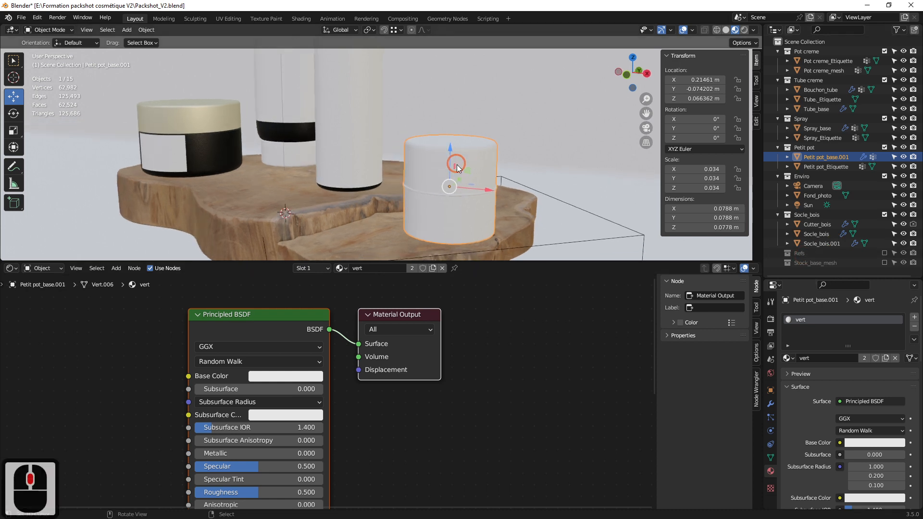
key(q)
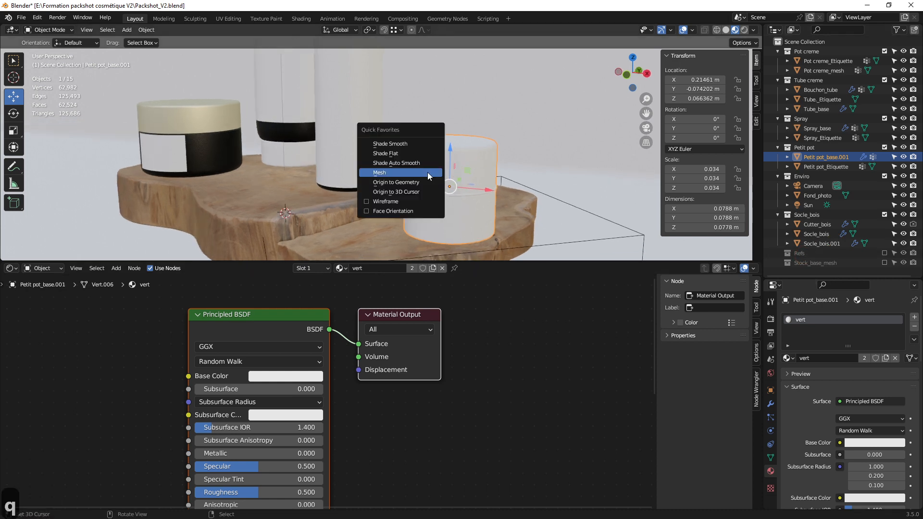
click(380, 174)
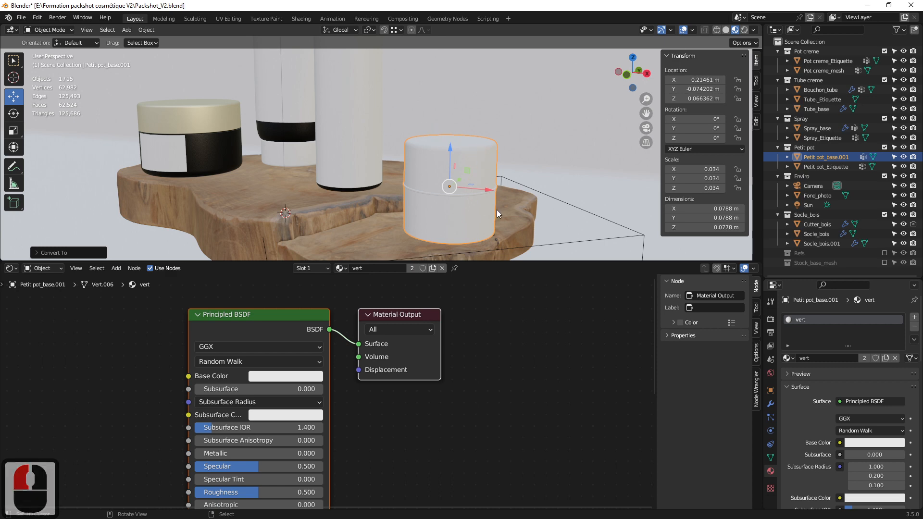
scroll(471, 182, up, 3)
key(Tab)
middle_drag(447, 165, 447, 178)
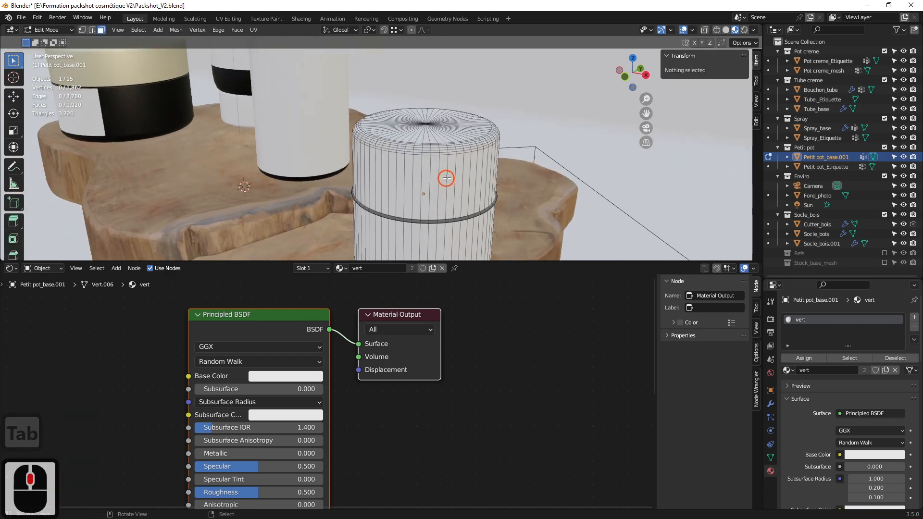
key(Tab)
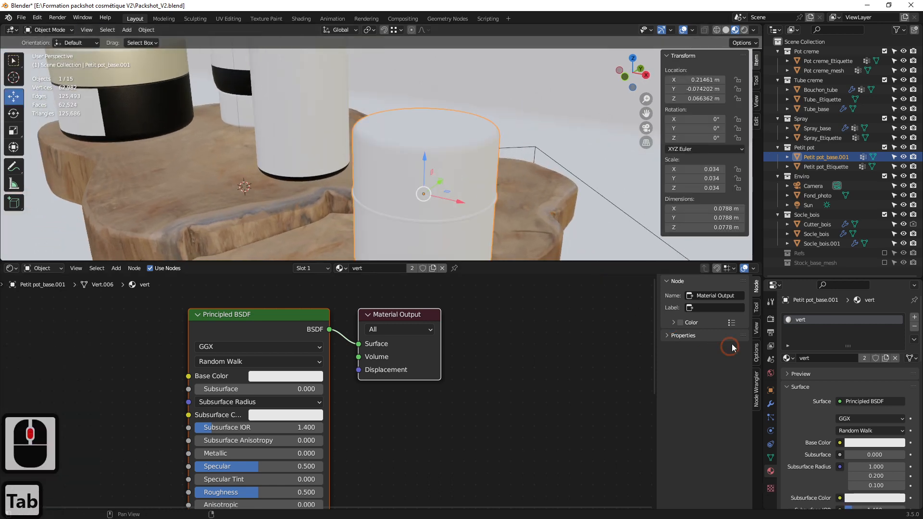
Add a second material slot to Petit pot_base.001 and give it the existing plastique noir material.
click(915, 319)
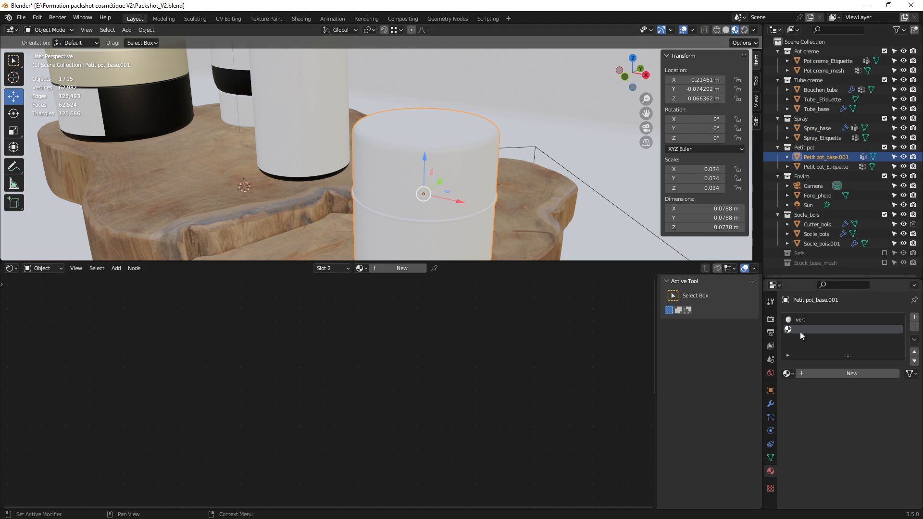
click(792, 378)
click(789, 374)
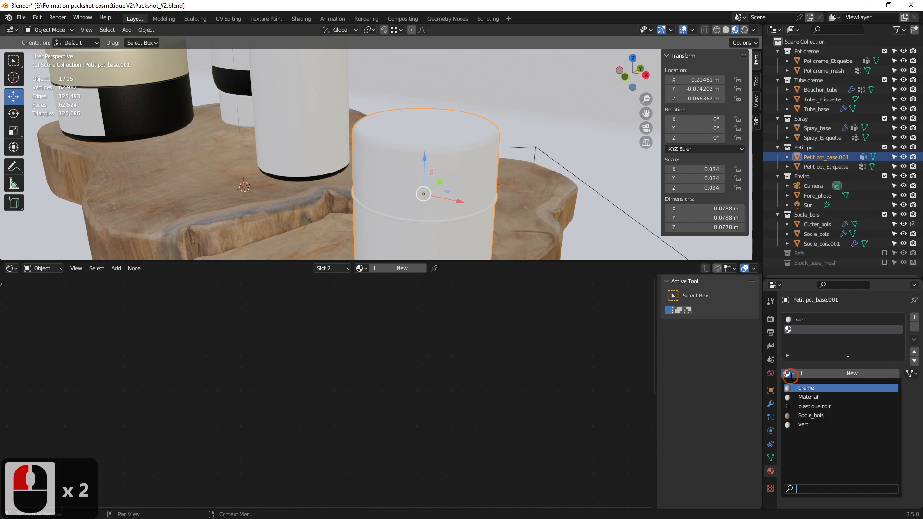
click(810, 407)
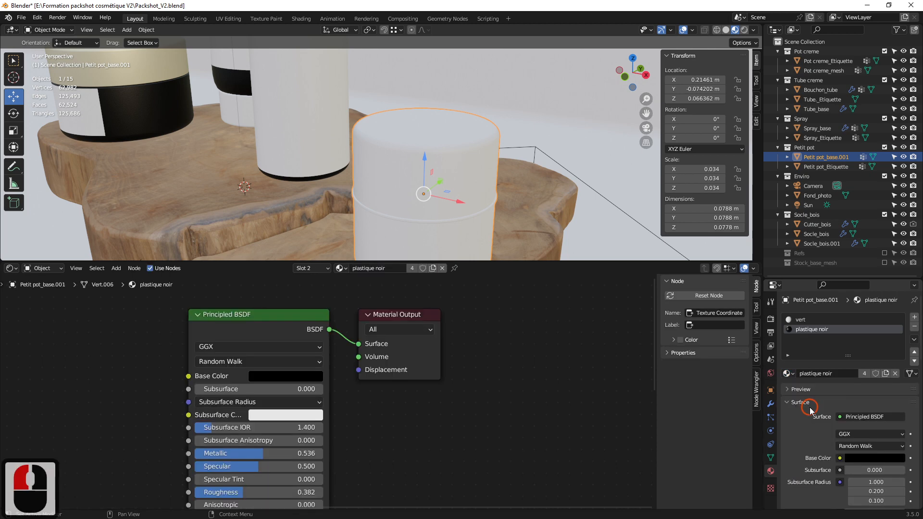
middle_drag(519, 202, 497, 186)
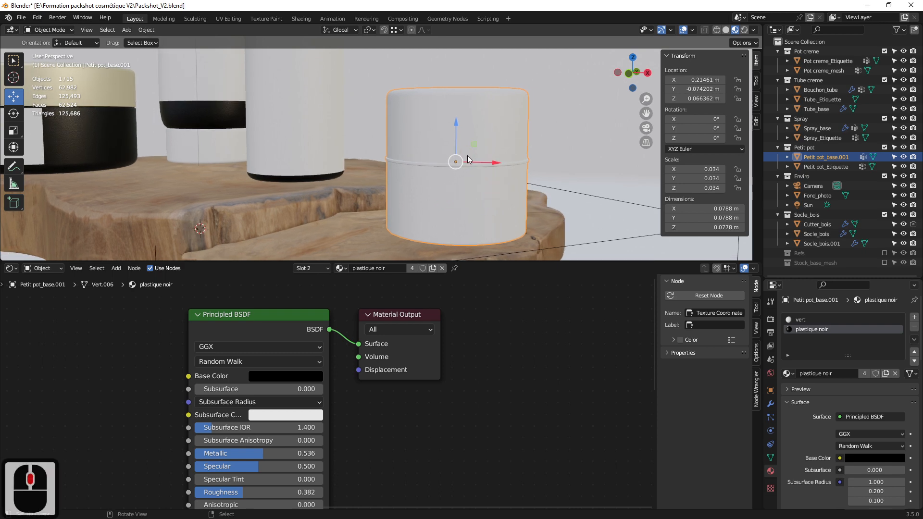
click(811, 320)
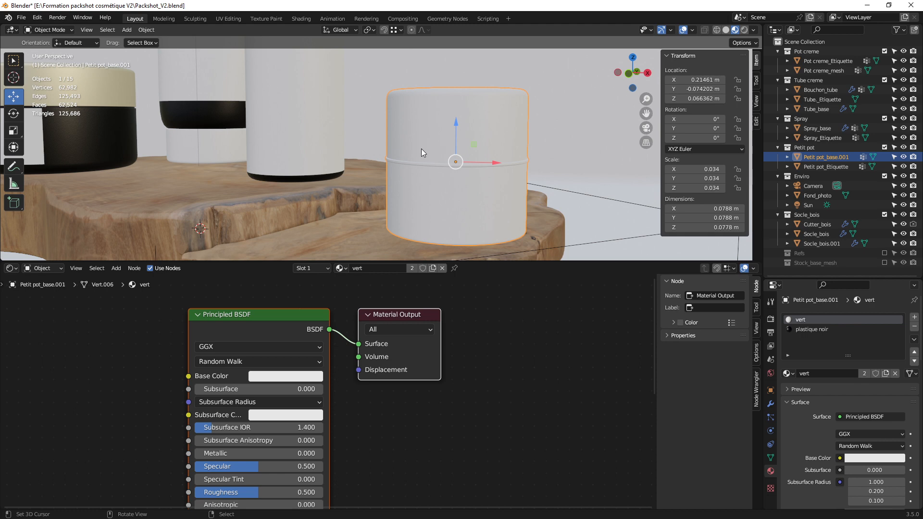
key(Tab)
key(Tab)
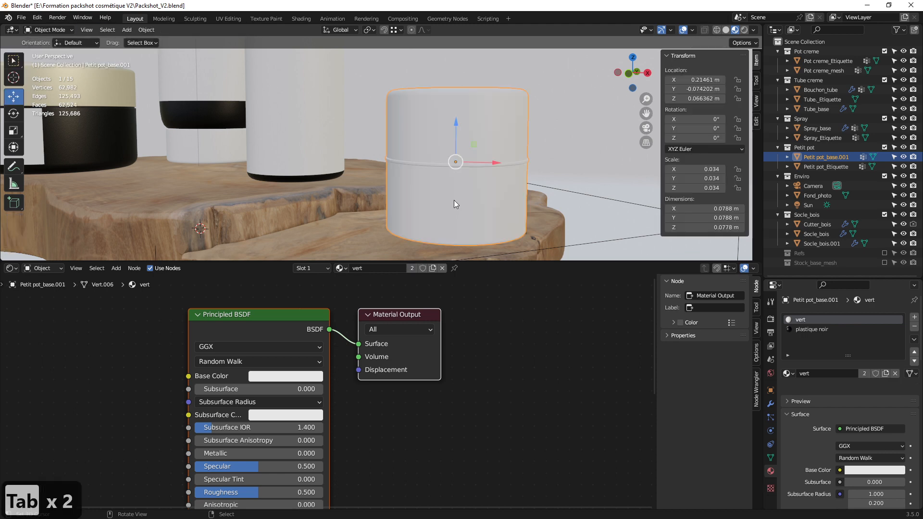
Isolate Petit pot_base.001 and select all the triangular faces of its underside in Edit Mode.
key(shift+h)
middle_drag(463, 197, 412, 157)
key(Tab)
click(413, 158)
ctrl+click(432, 147)
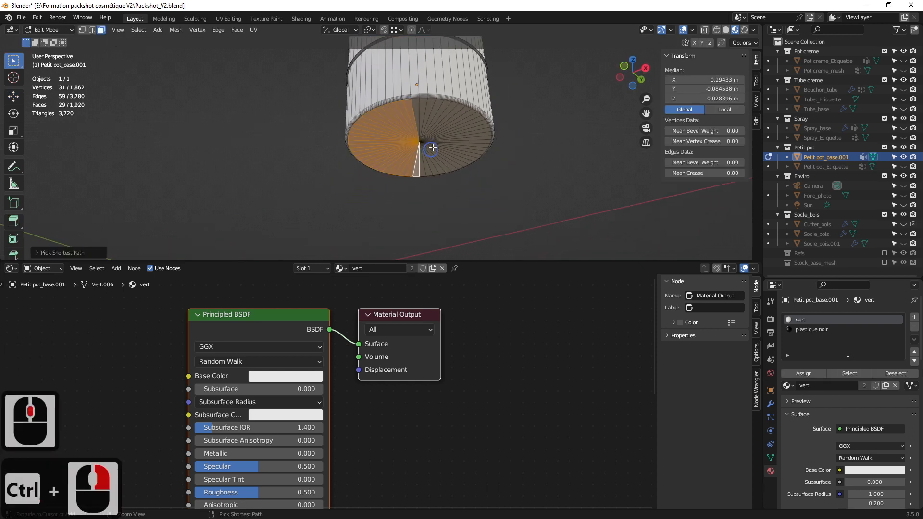
ctrl+click(429, 122)
ctrl+click(410, 111)
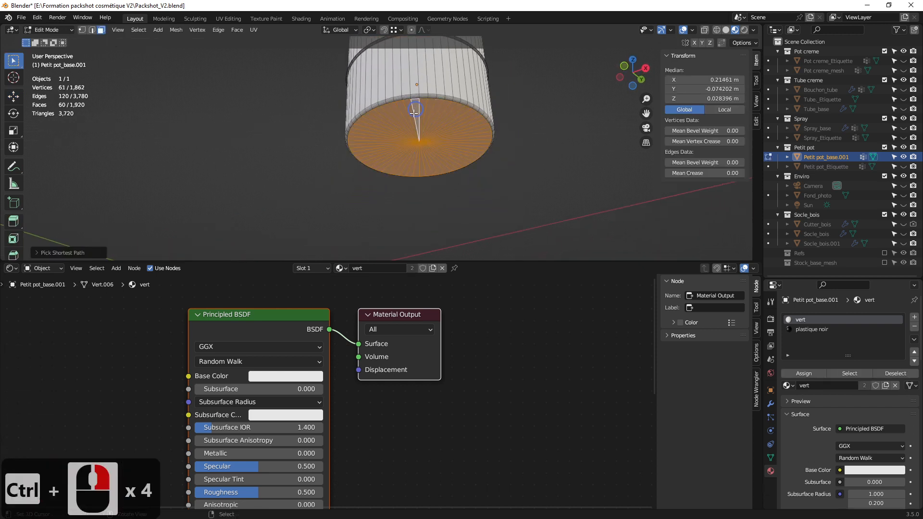
Grow the face selection from the underside over the jar's lower body, stopping just below the middle ring.
middle_drag(414, 113, 418, 160)
key(ctrl+KP_Add)
key(ctrl+KP_Add)
key(ctrl+KP_Add)
key(ctrl+KP_Add)
key(ctrl+KP_Add)
key(ctrl+KP_Add)
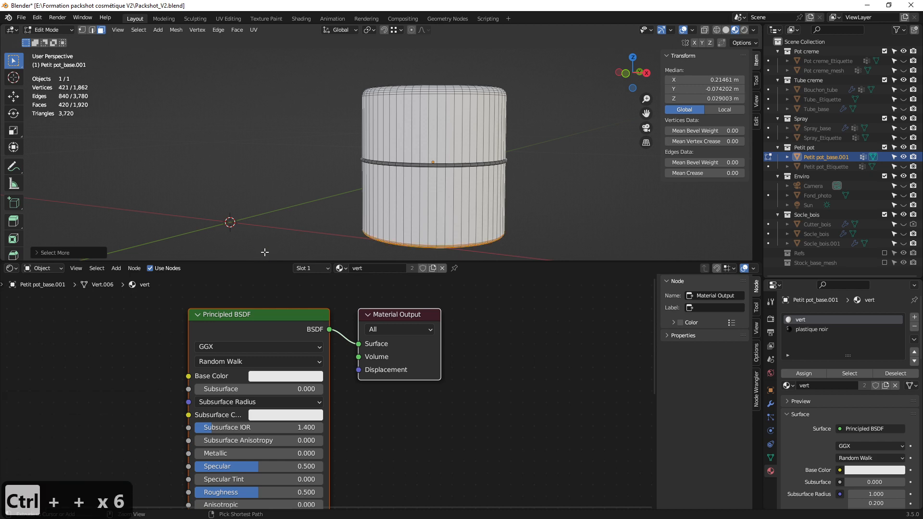
key(ctrl+KP_Subtract)
scroll(421, 139, up, 5)
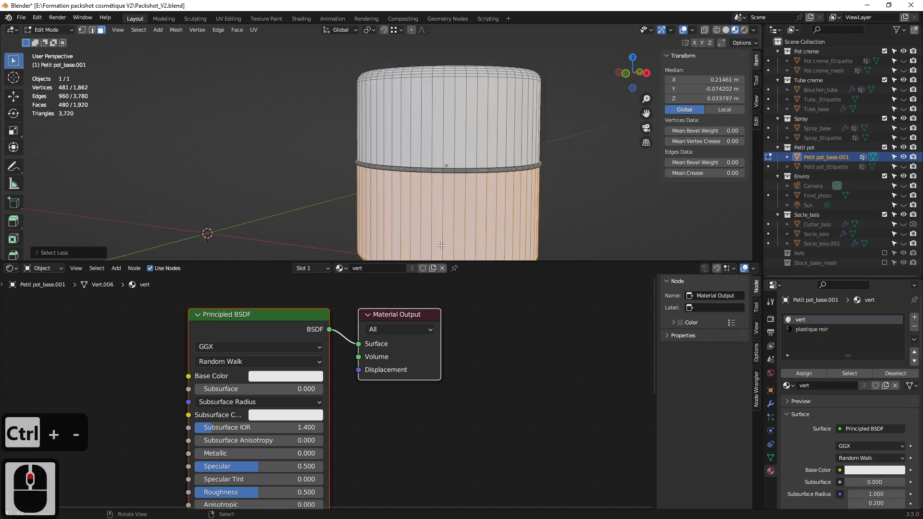
middle_drag(421, 139, 325, 142)
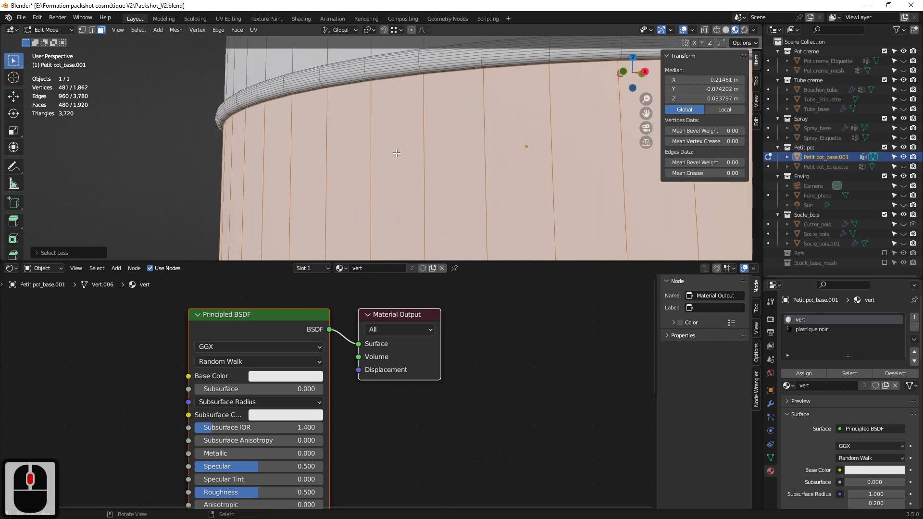
Assign the plastique noir material to the selected lower-body faces and check the result from outside Edit Mode.
click(810, 330)
click(808, 377)
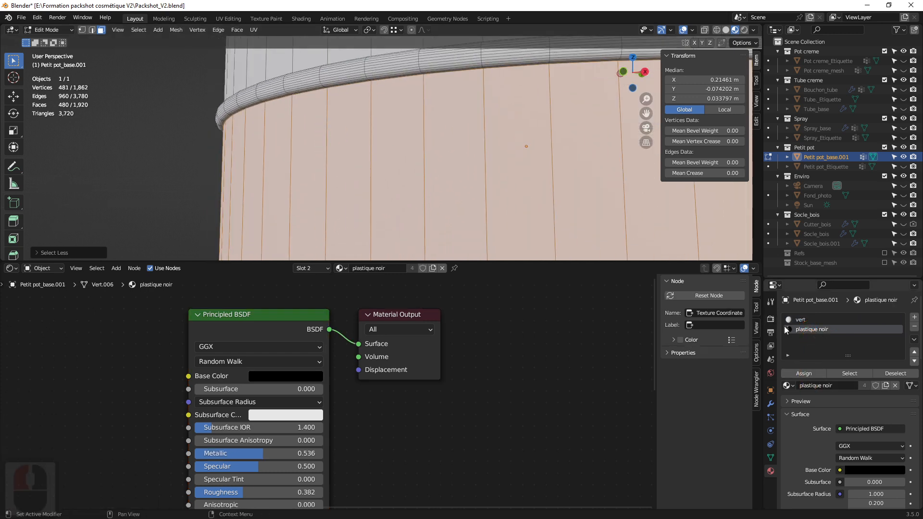
click(806, 375)
scroll(353, 204, down, 5)
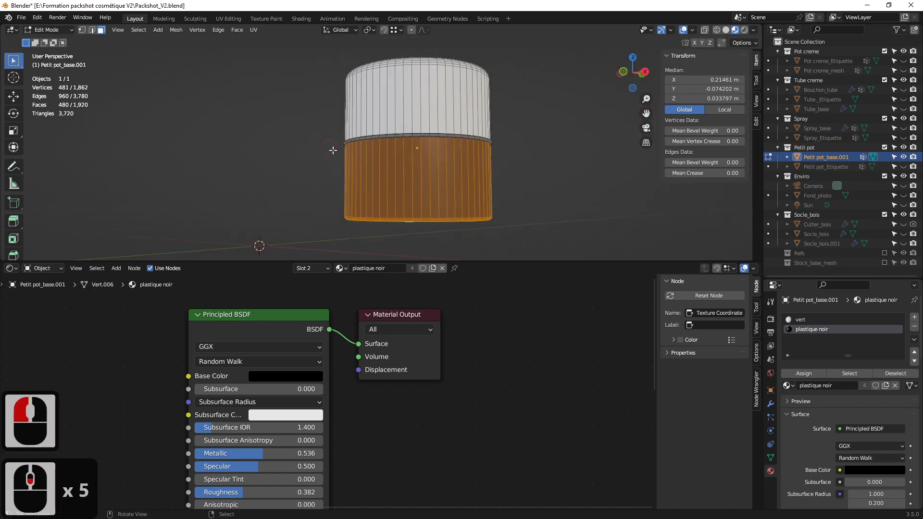
key(Tab)
middle_drag(451, 195, 372, 164)
key(Tab)
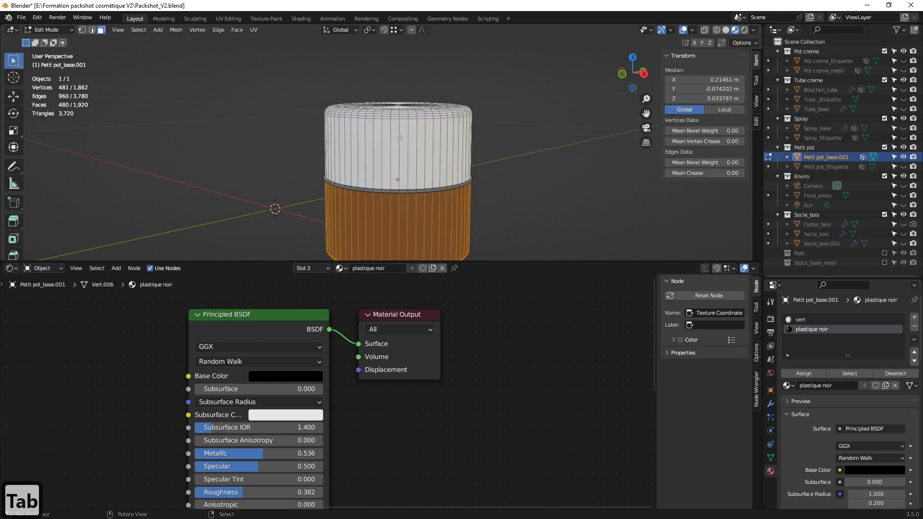
Activate the vert material from a face on the jar's lid and set its base color to hex 302E1F.
click(403, 149)
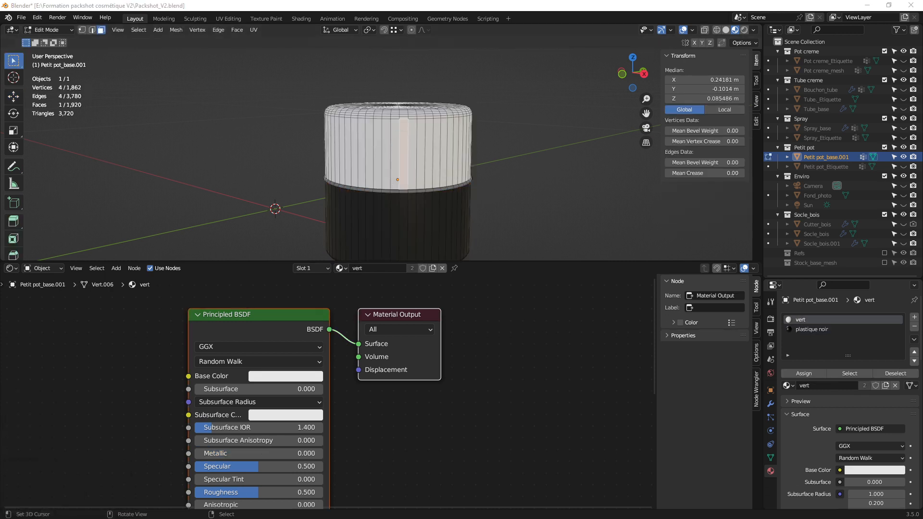
key(ctrl+c)
click(286, 378)
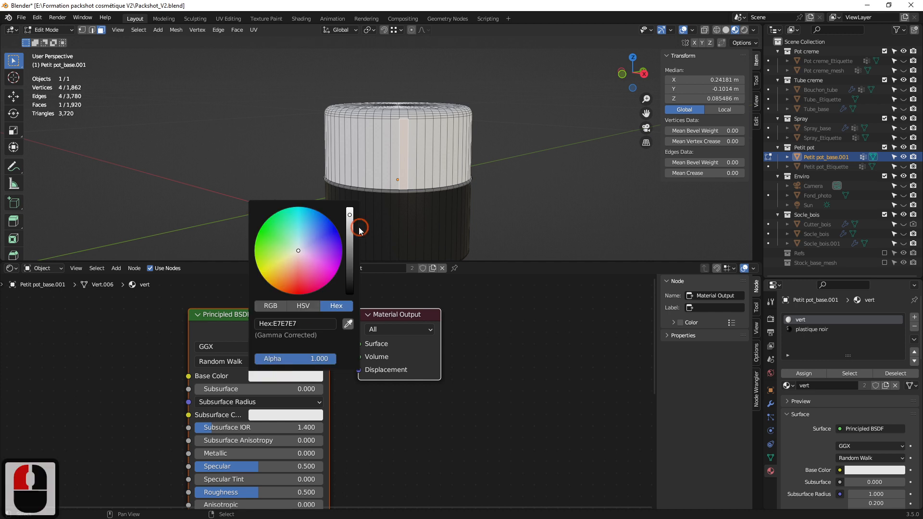
click(299, 324)
key(ctrl+v)
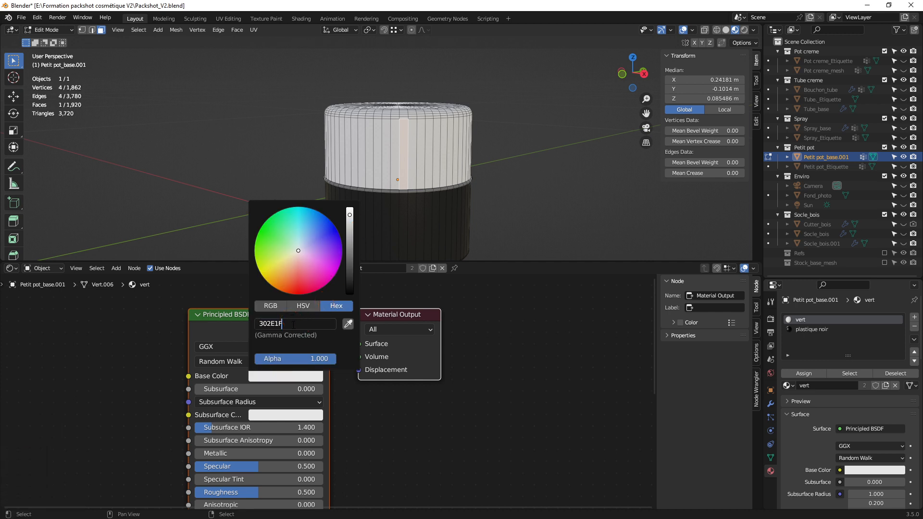
key(Return)
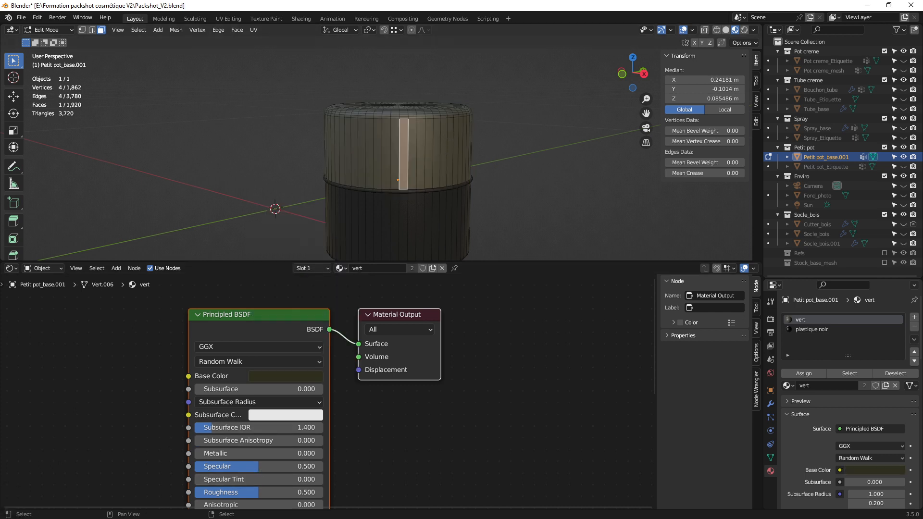
Set the vert material's Metallic to 0.632 and check the jar outside Edit Mode.
drag(231, 453, 188, 474)
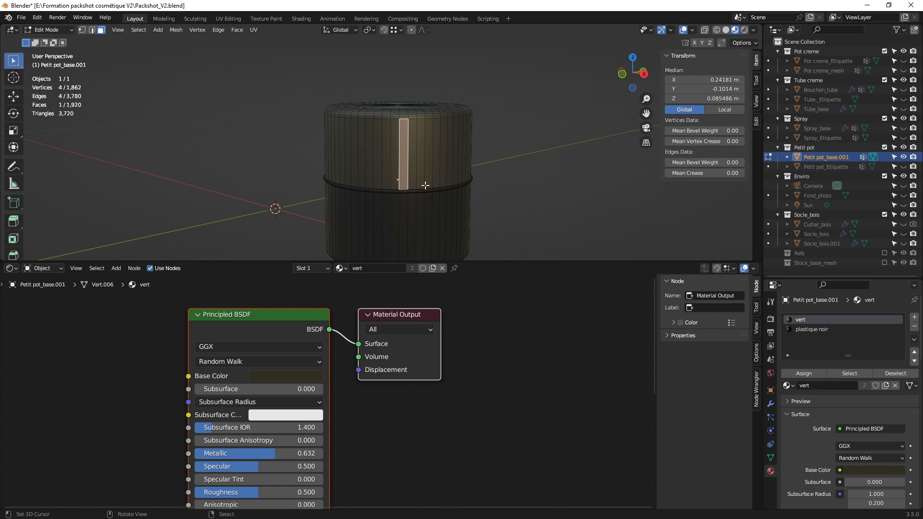
middle_drag(388, 164, 430, 176)
key(Tab)
scroll(400, 175, up, 3)
In Edit Mode, select a face loop around the jar's middle ring and grow the selection six times across the ring.
key(Tab)
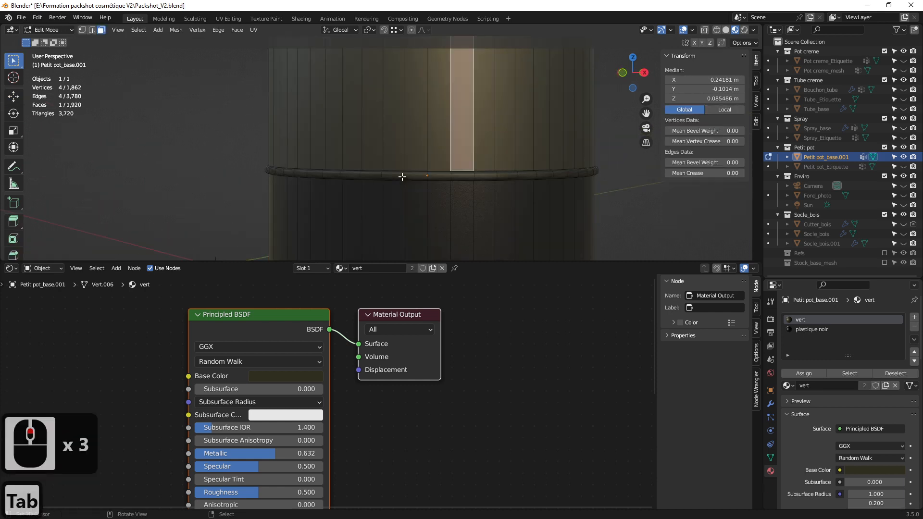
click(406, 177)
scroll(433, 177, up, 2)
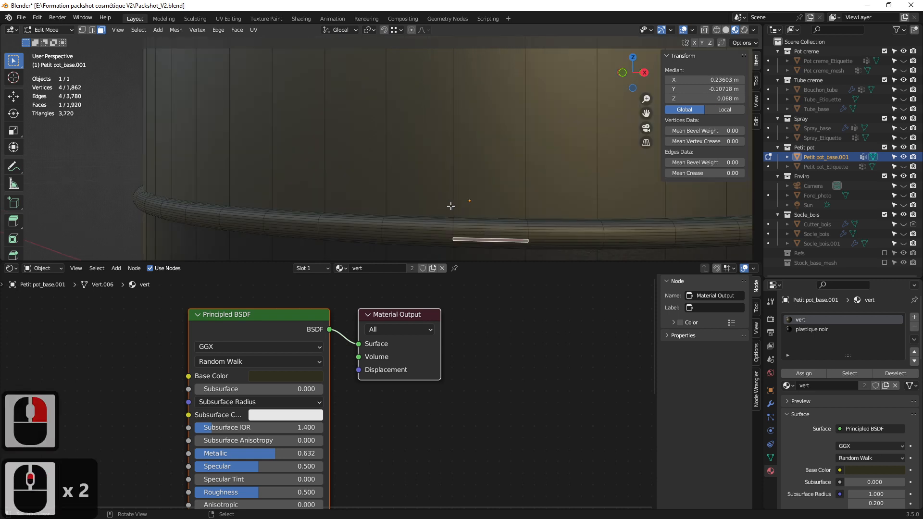
shift+middle_drag(440, 175, 428, 172)
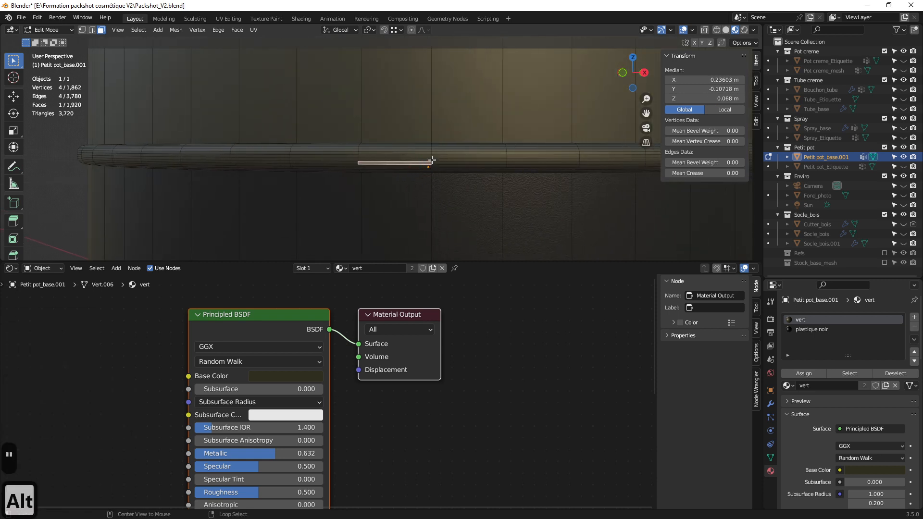
alt+right_click(431, 160)
key(ctrl+KP_Add)
key(ctrl+KP_Add)
key(ctrl+KP_Add)
key(ctrl+KP_Add)
key(ctrl+KP_Add)
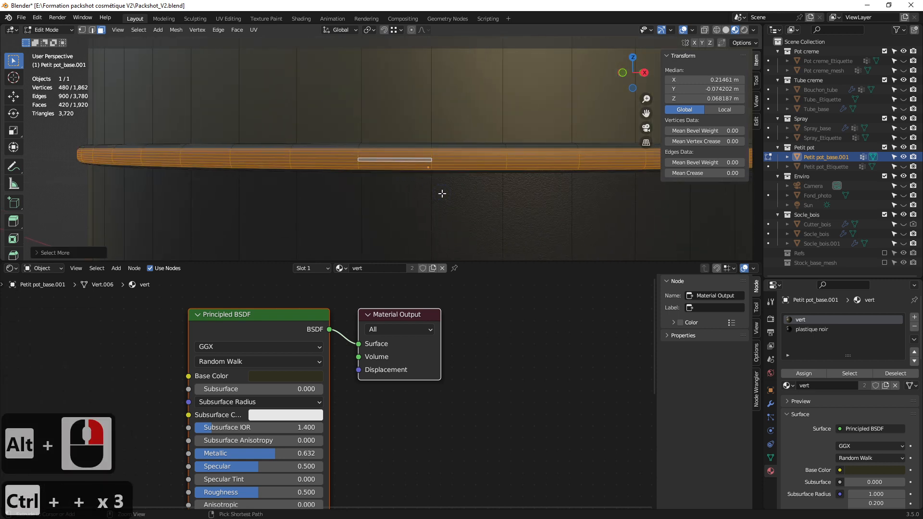
key(ctrl+KP_Add)
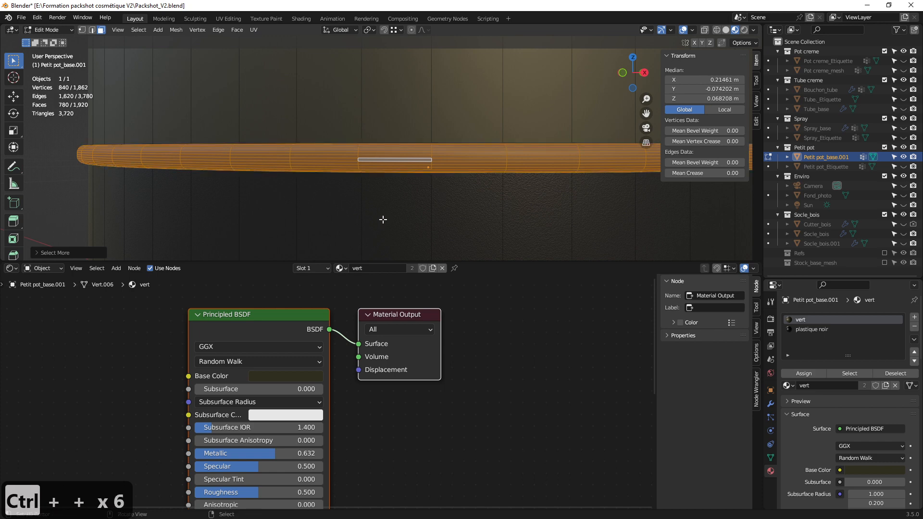
Grow the middle ring's face selection once more and inspect its coverage from the side and from below.
middle_drag(383, 219, 212, 193)
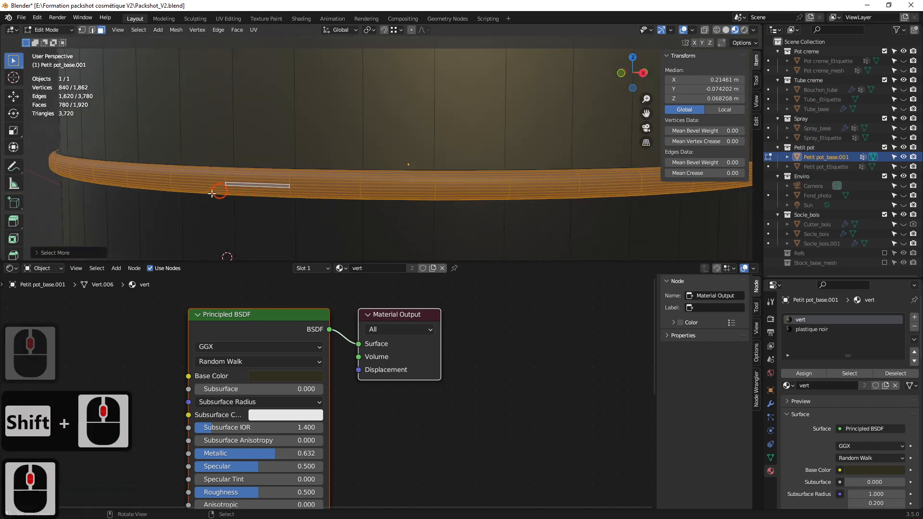
key(ctrl+KP_Add)
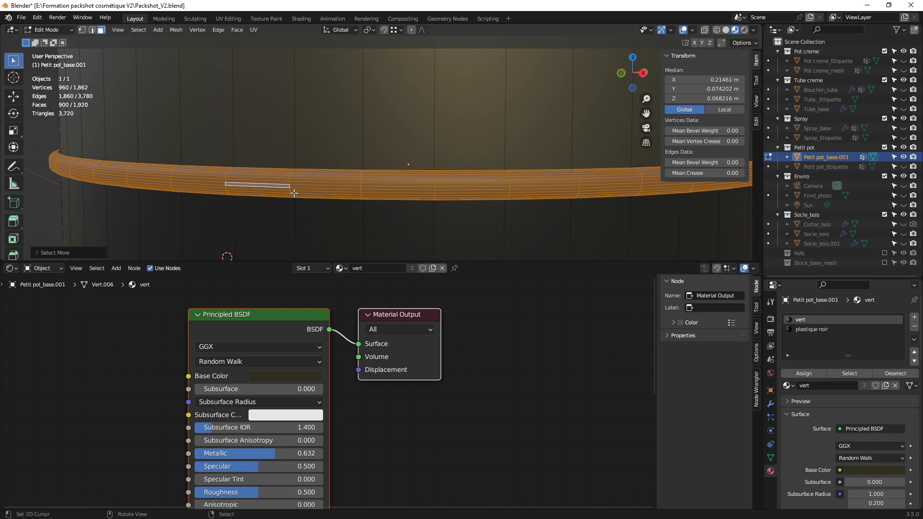
scroll(294, 193, down, 8)
middle_drag(373, 186, 391, 109)
scroll(391, 109, up, 8)
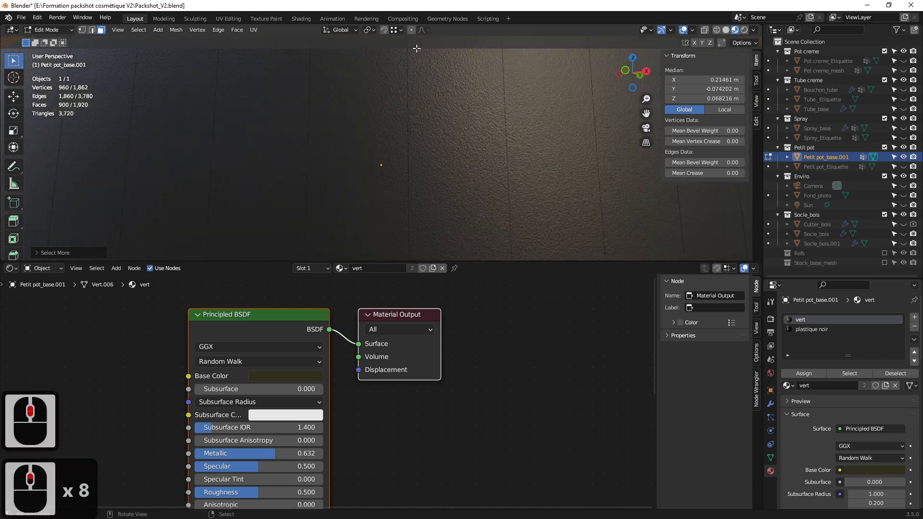
shift+middle_drag(417, 48, 363, 123)
middle_drag(363, 123, 430, 135)
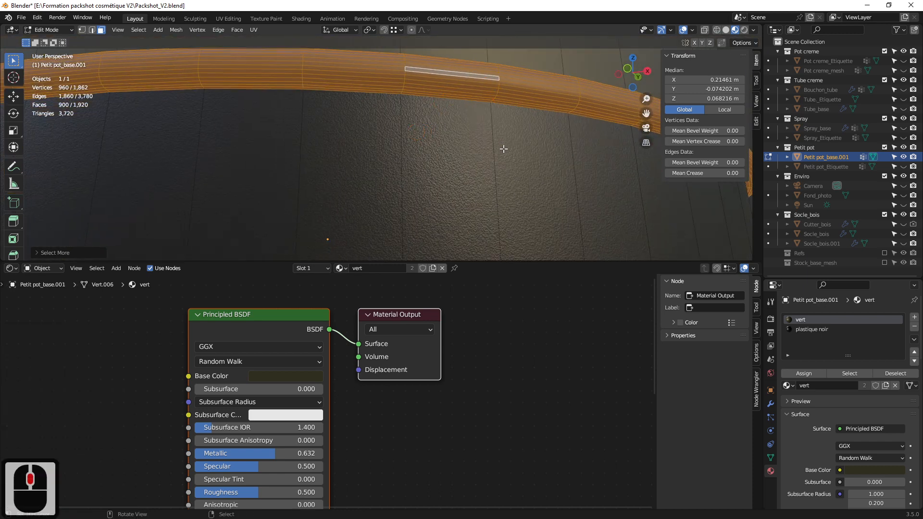
middle_drag(503, 149, 495, 161)
scroll(486, 169, down, 2)
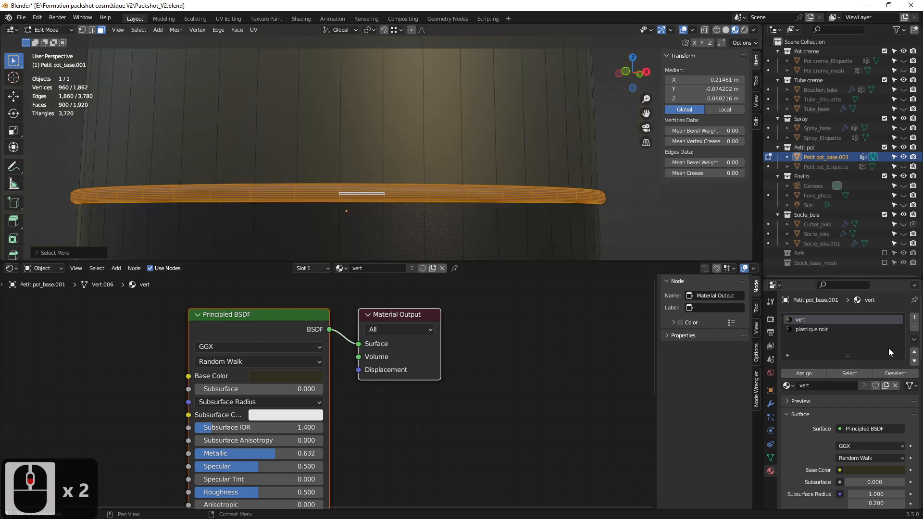
Add a third material slot with the creme material and assign it to the selected ring faces, leaving Edit Mode.
click(914, 318)
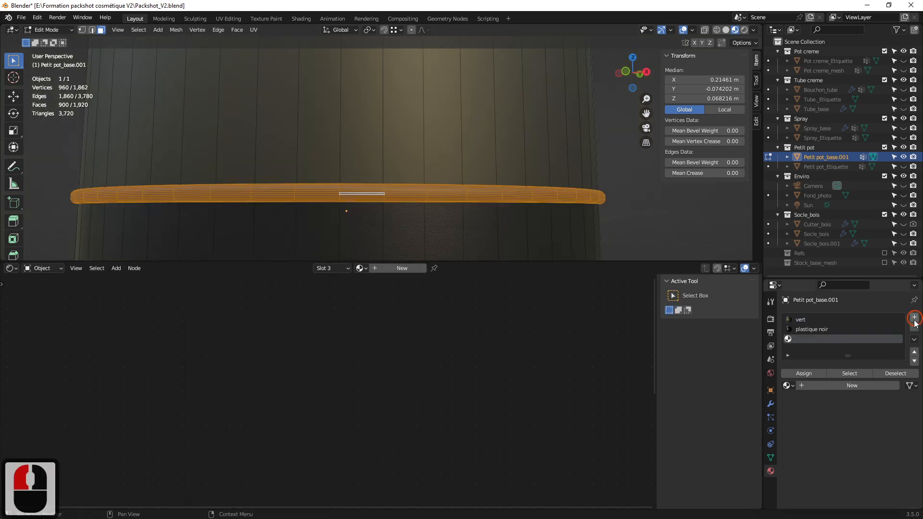
click(784, 385)
click(806, 400)
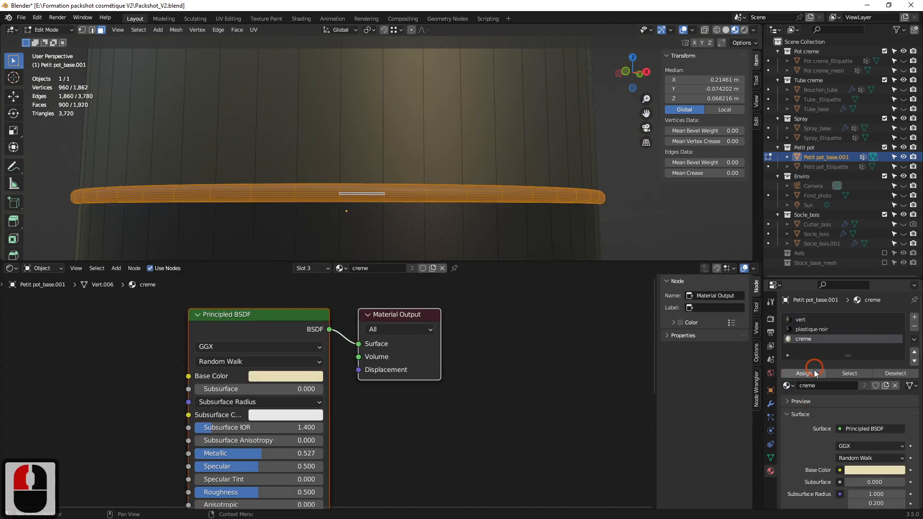
click(813, 373)
key(Tab)
scroll(420, 144, down, 5)
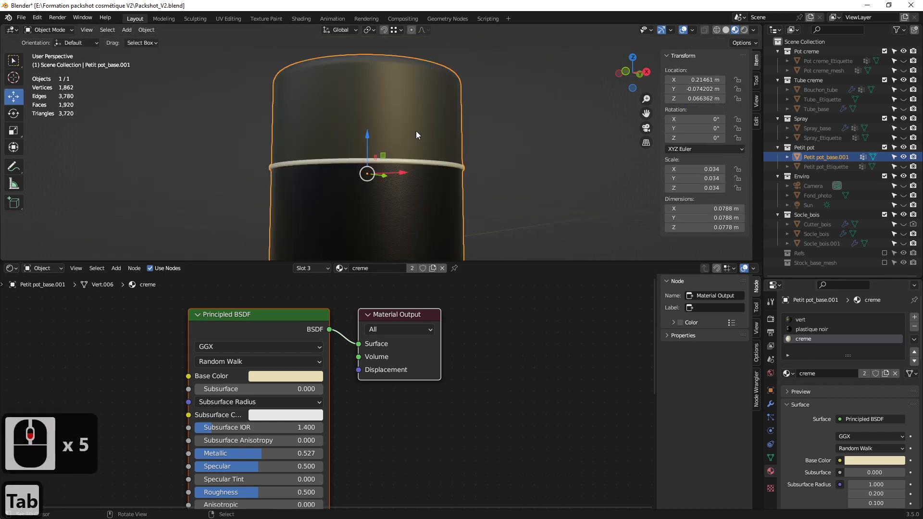
Check the small jar as a whole and save the Packshot_V2 file.
middle_drag(454, 160, 390, 189)
scroll(189, 373, down, 6)
scroll(423, 182, up, 5)
scroll(389, 189, down, 8)
key(ctrl+s)
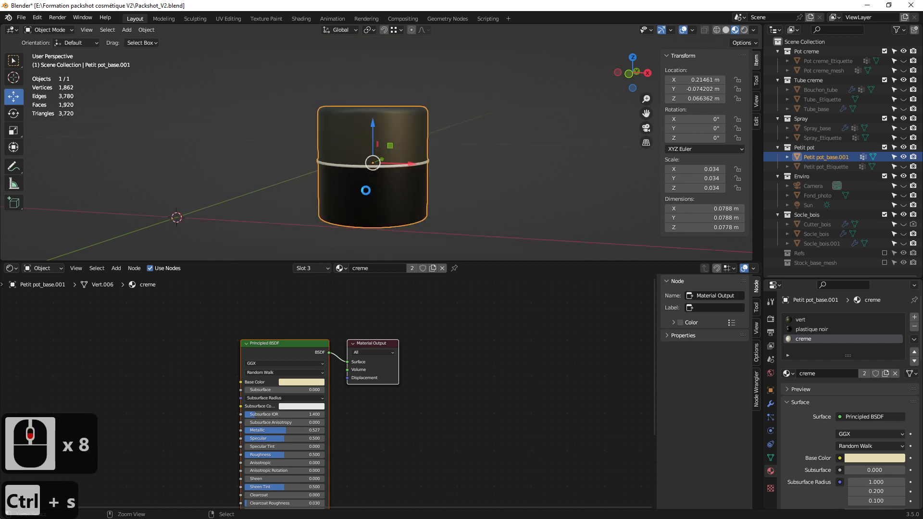
Unhide all objects and view the full scene in Rendered shading with nothing selected.
scroll(362, 196, down, 6)
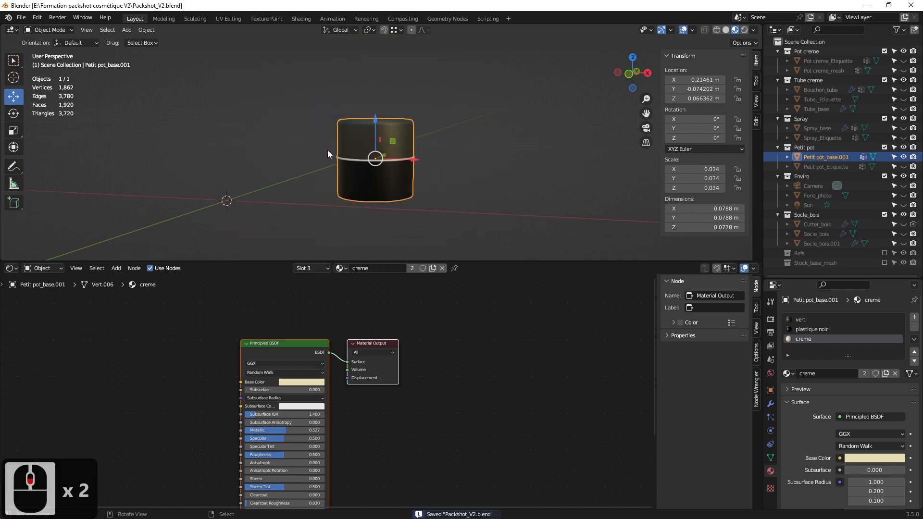
key(alt+h)
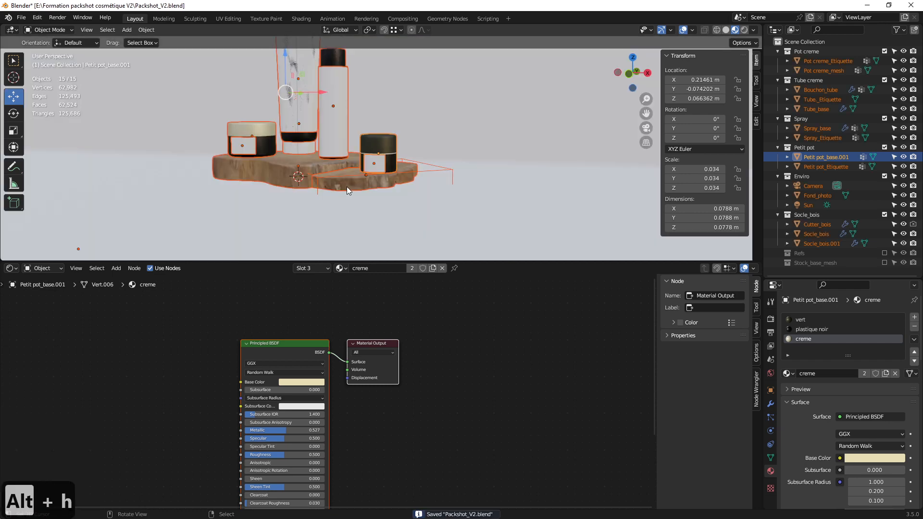
mouse_move(319, 149)
shift+middle_down()
mouse_move(352, 165)
mouse_move(329, 206)
mouse_move(315, 203)
shift+middle_up()
mouse_move(315, 203)
shift+middle_down()
mouse_move(317, 192)
mouse_move(316, 200)
shift+middle_up()
middle_drag(315, 200, 309, 201)
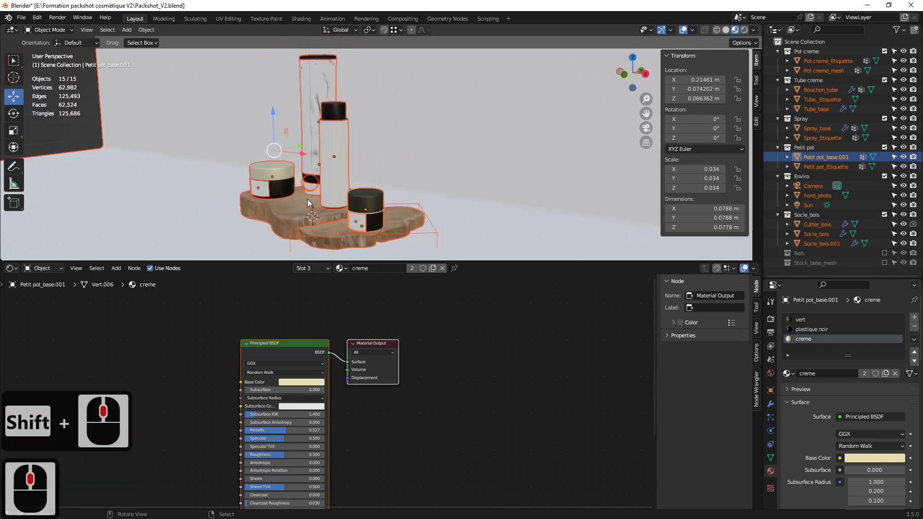
key(z)
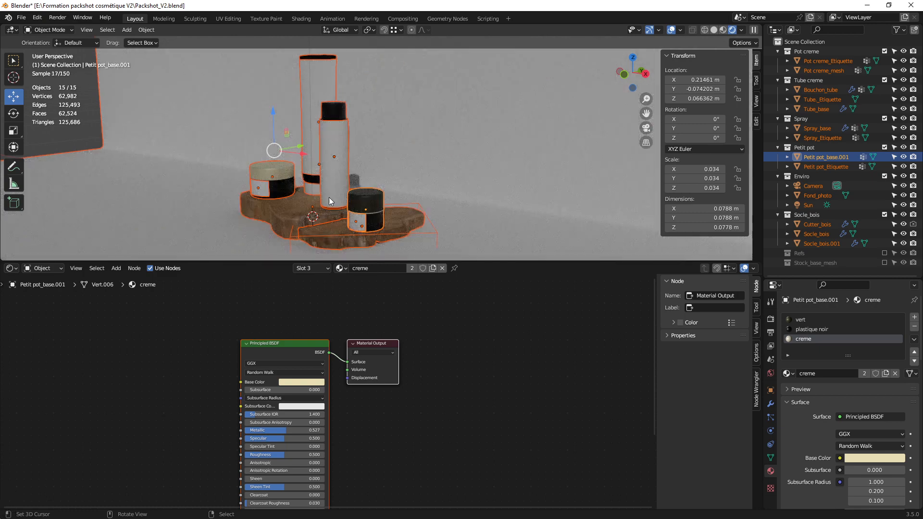
key(a)
key(a)
middle_drag(354, 212, 380, 207)
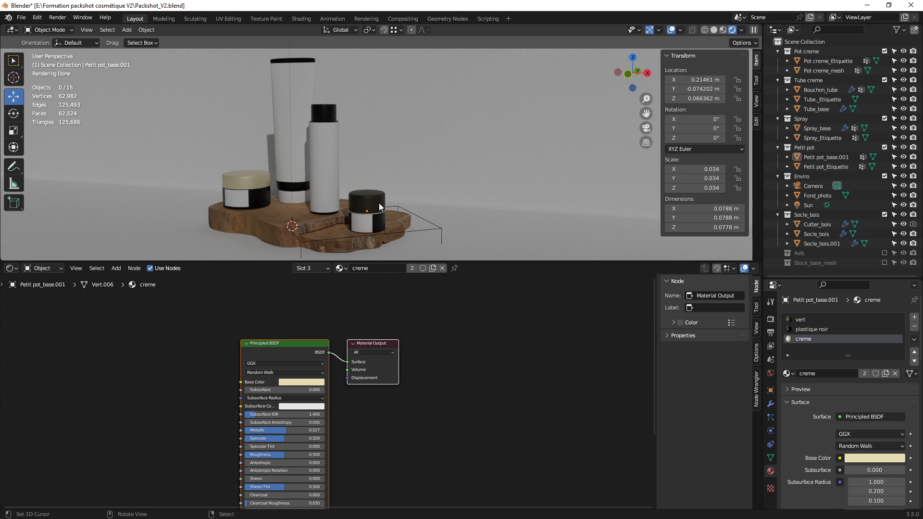
Give the tube's cap, Bouchon_tube, the existing vert material.
click(294, 201)
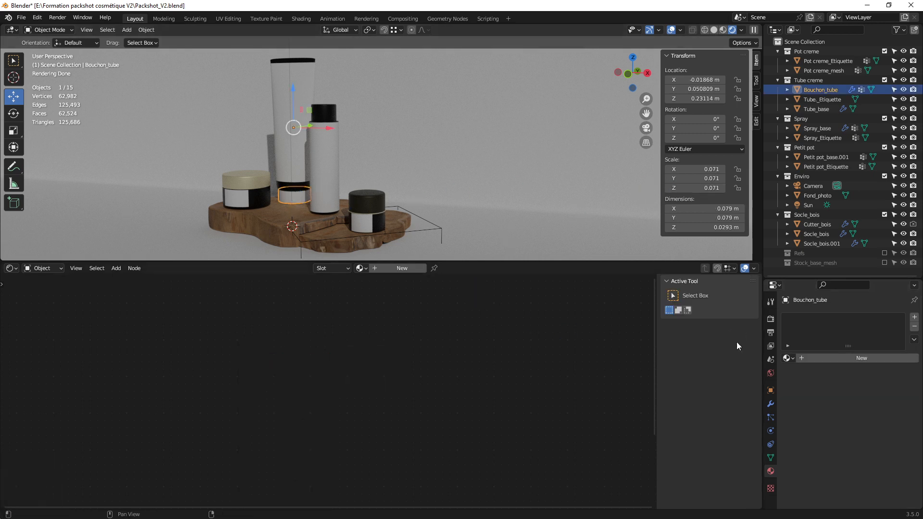
click(787, 357)
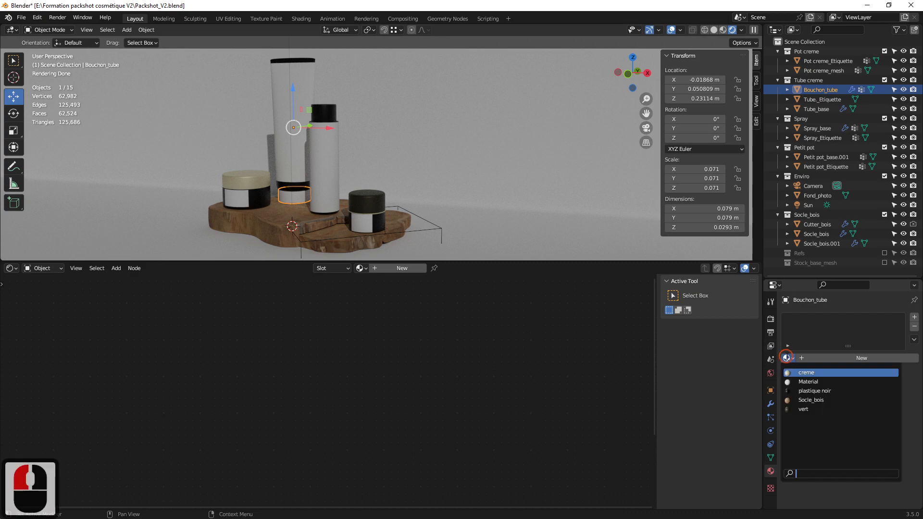
click(800, 409)
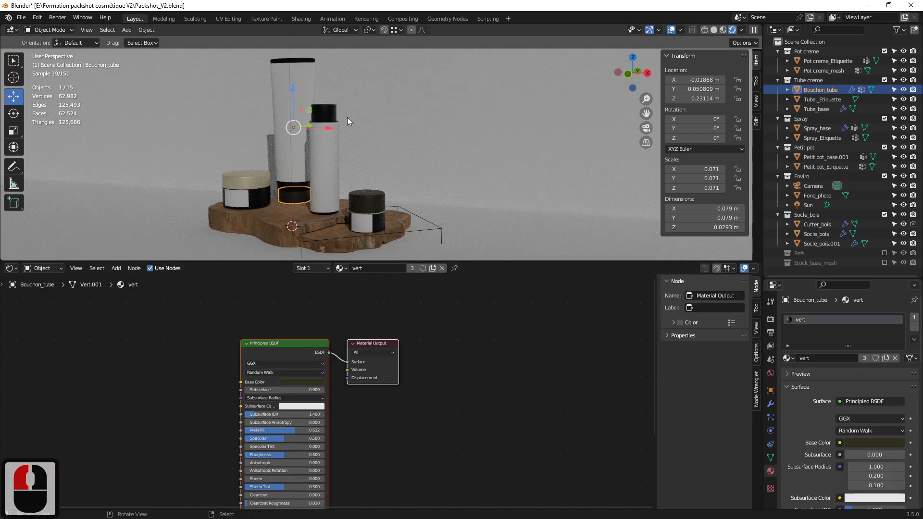
Examine the rendered tube cap up close, and the whole product set with nothing selected.
middle_drag(348, 121, 325, 180)
key(KP_Decimal)
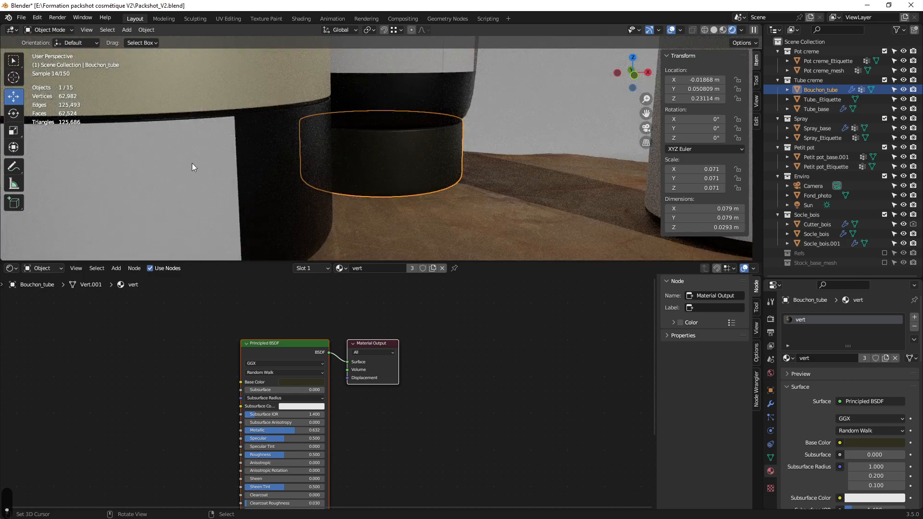
scroll(379, 131, down, 6)
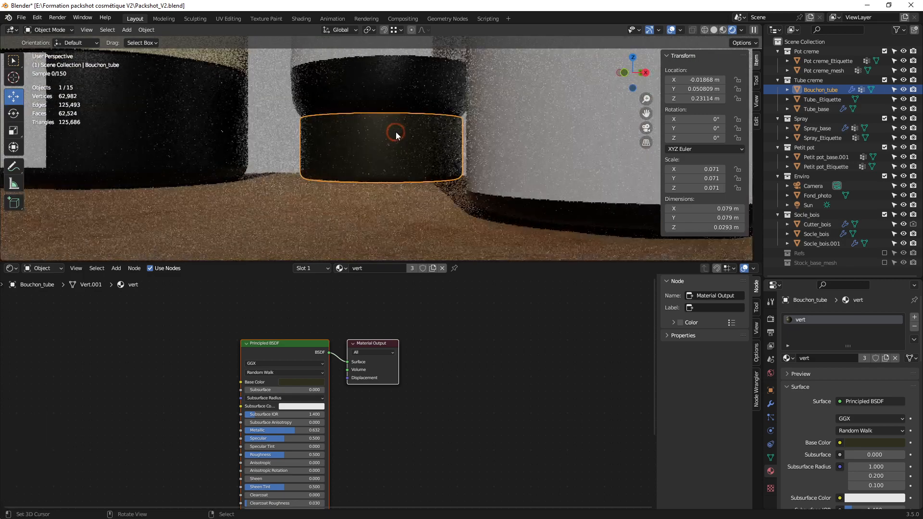
scroll(391, 133, down, 4)
middle_drag(392, 135, 404, 194)
scroll(399, 158, up, 2)
key(a)
key(a)
scroll(405, 166, down, 2)
shift+middle_drag(392, 163, 379, 178)
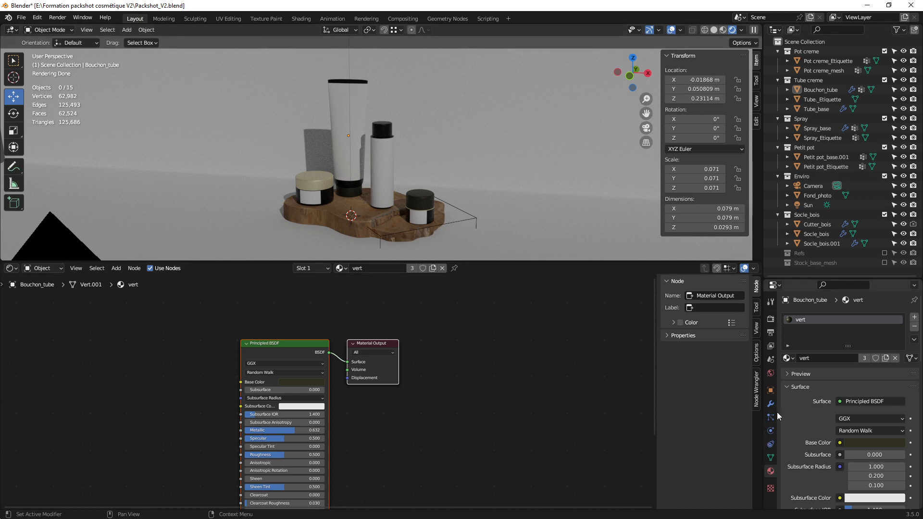
Show the Blender File's data in the Outliner and delete the material named Material from its Materials.
click(790, 359)
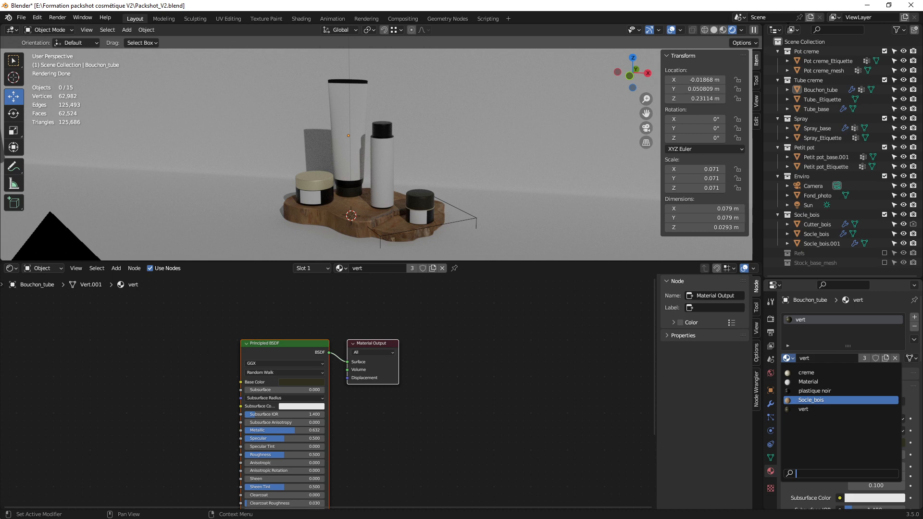
click(793, 30)
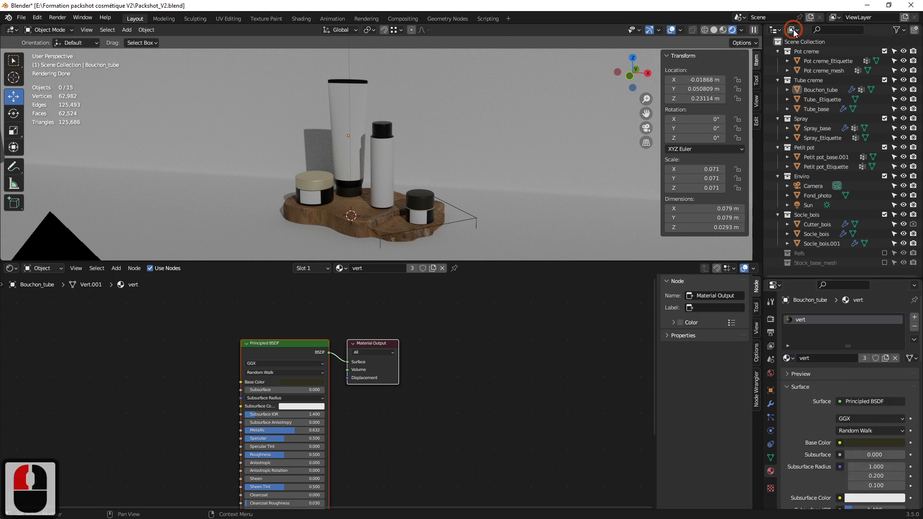
click(793, 31)
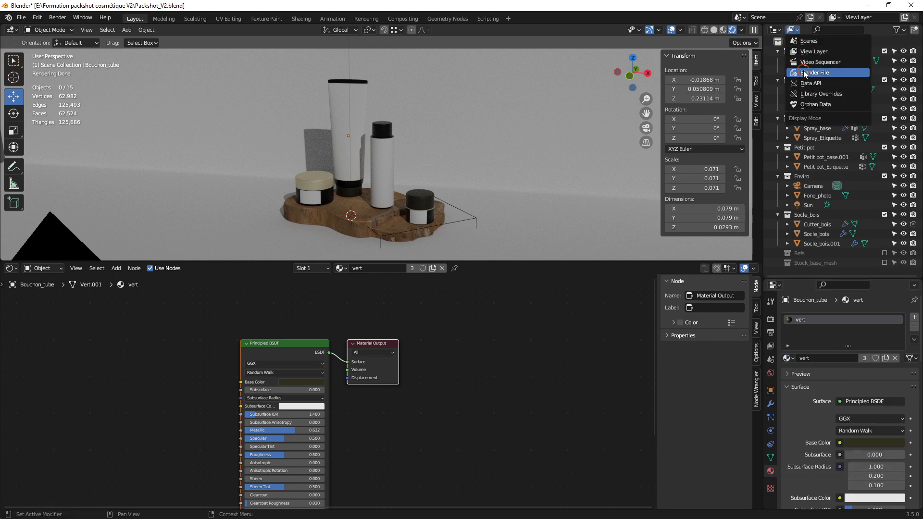
click(804, 73)
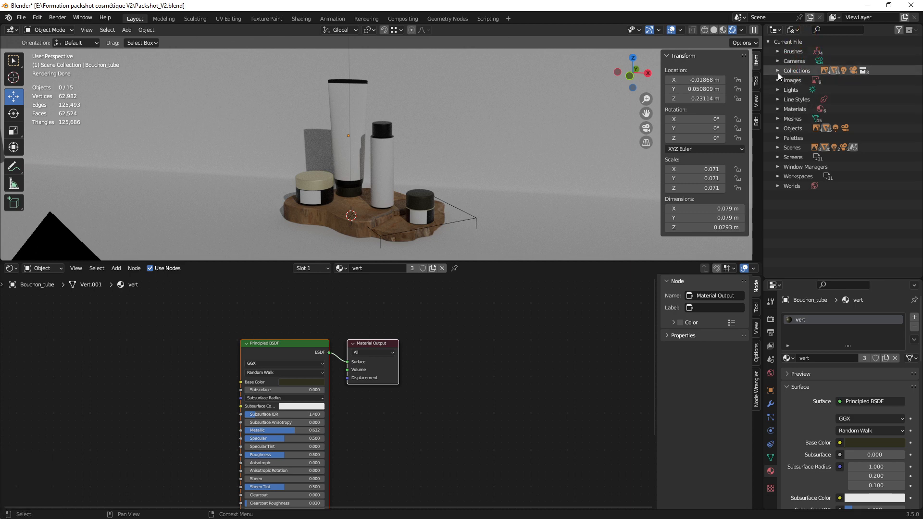
click(777, 109)
click(808, 139)
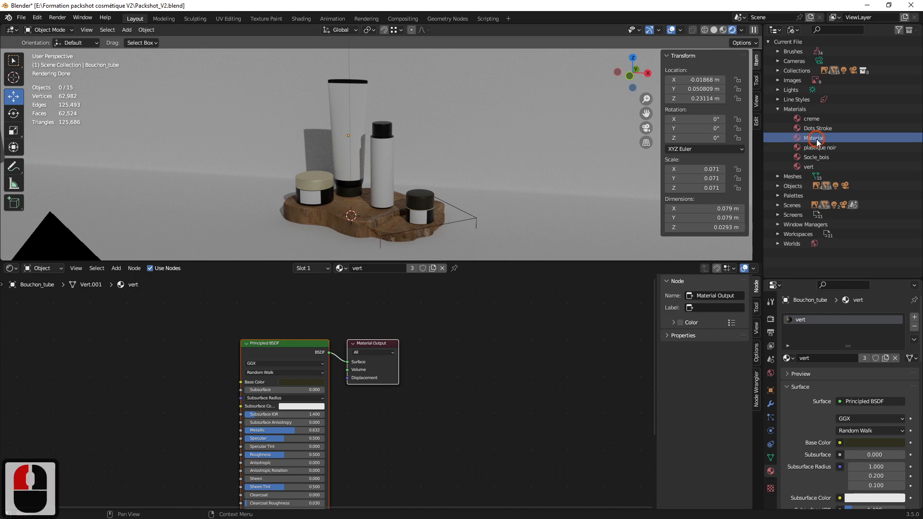
right_click(808, 140)
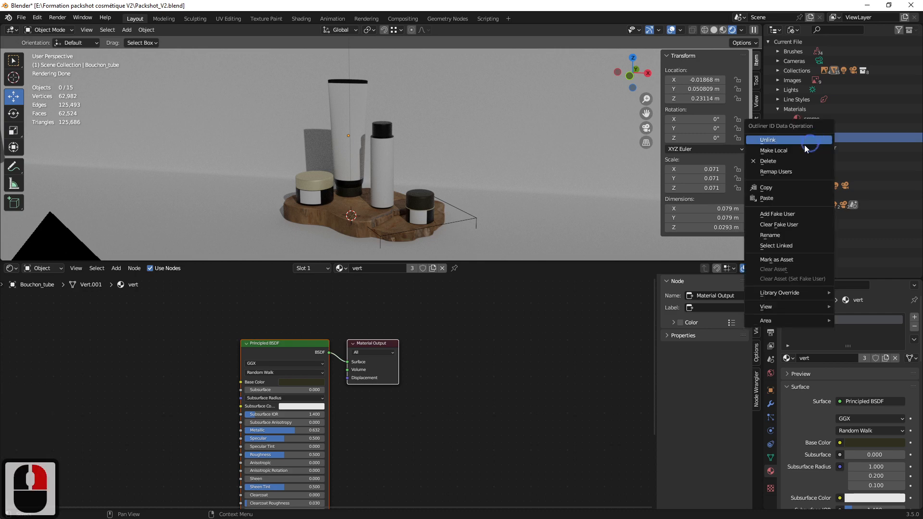
click(780, 161)
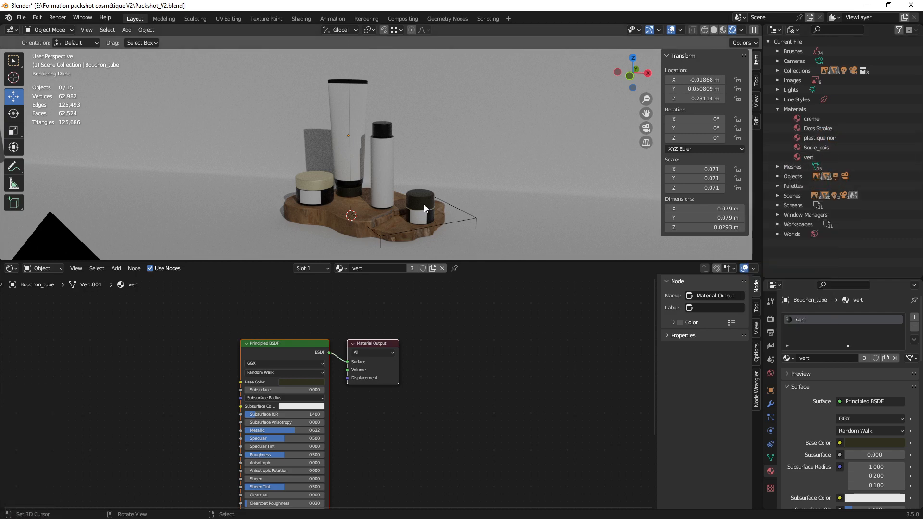
Return the Outliner to the View Layer display mode.
middle_drag(425, 208, 885, 24)
click(779, 31)
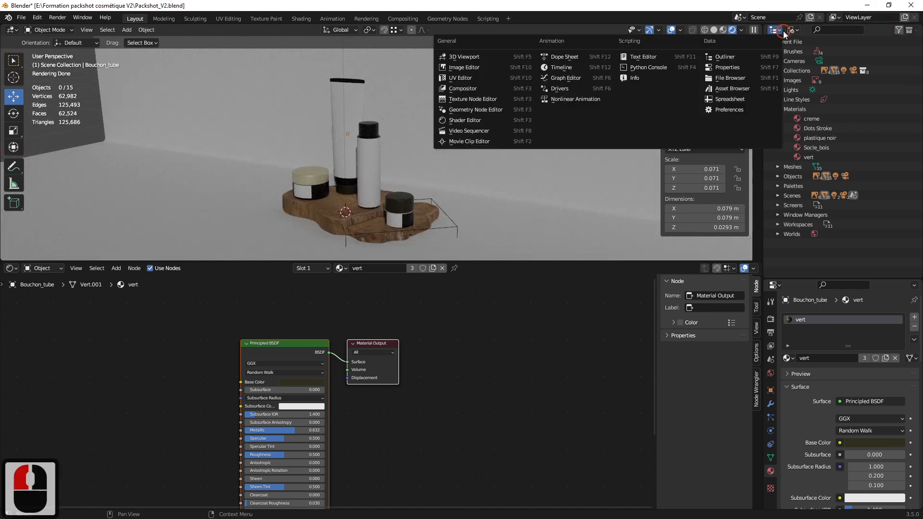
click(792, 31)
click(792, 31)
click(809, 53)
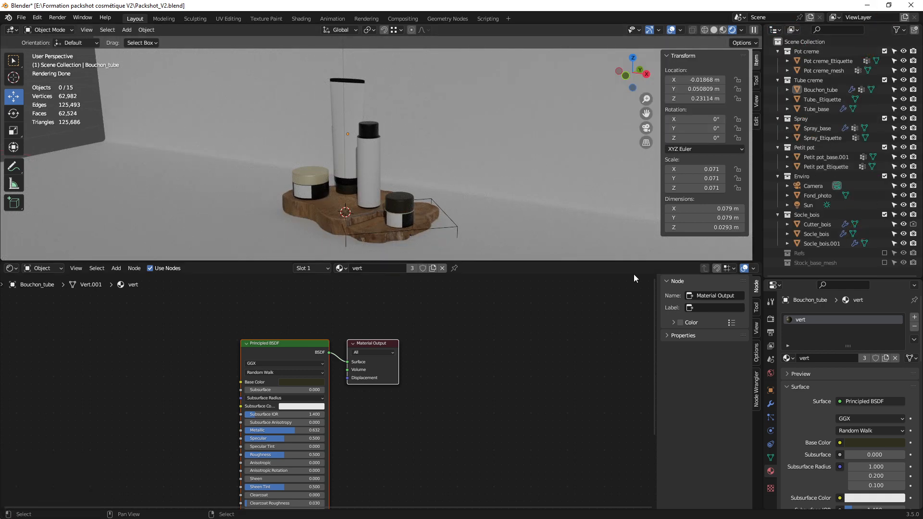
Enlarge the 3D viewport and give the backdrop object Fond_photo the existing plastique noir material.
drag(531, 261, 533, 351)
click(188, 145)
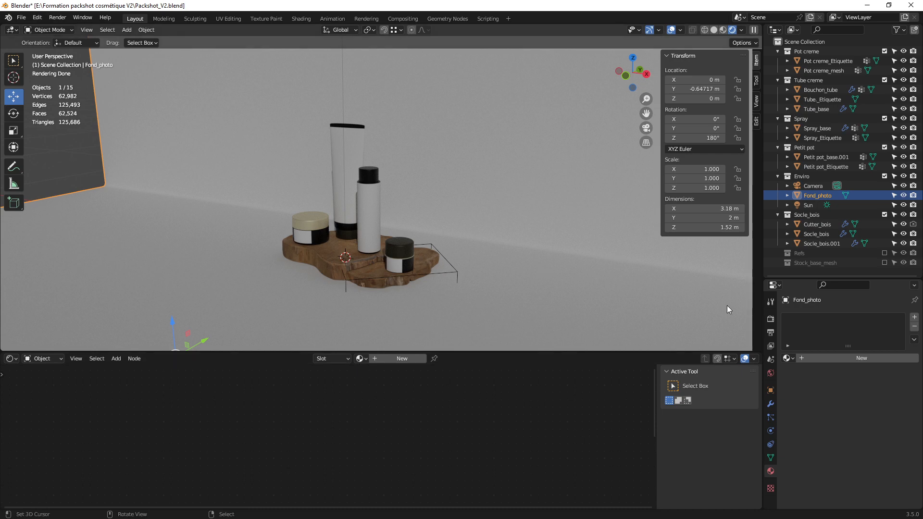
middle_drag(364, 266, 348, 148)
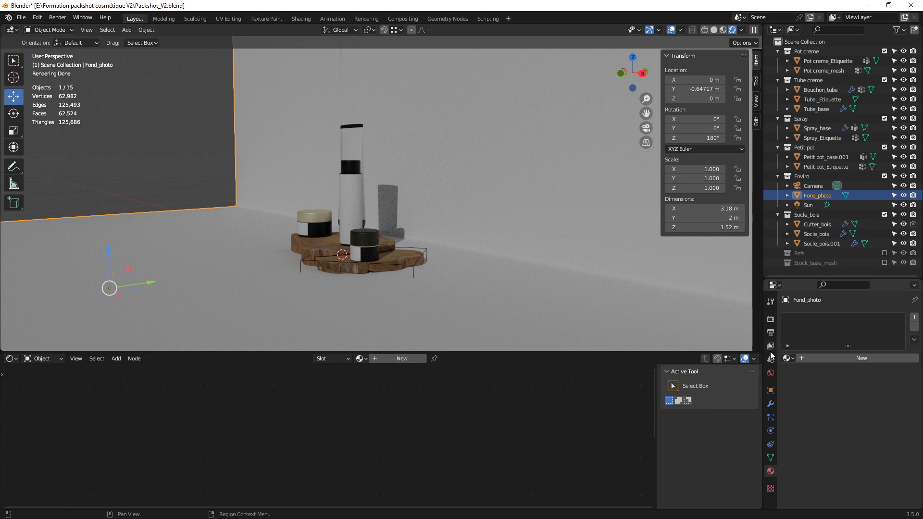
click(787, 358)
click(813, 382)
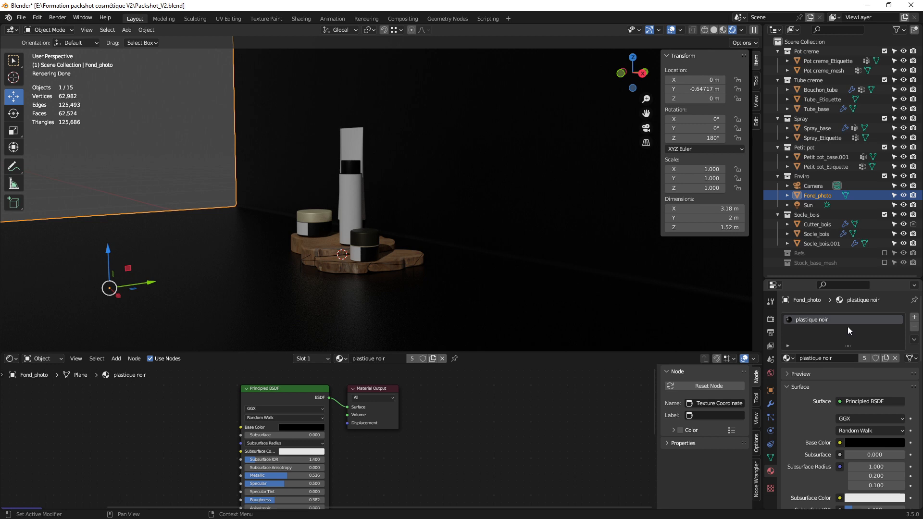
Make Fond_photo's plastique noir material a single-user copy and rename it plastique noir fond photo.
click(886, 358)
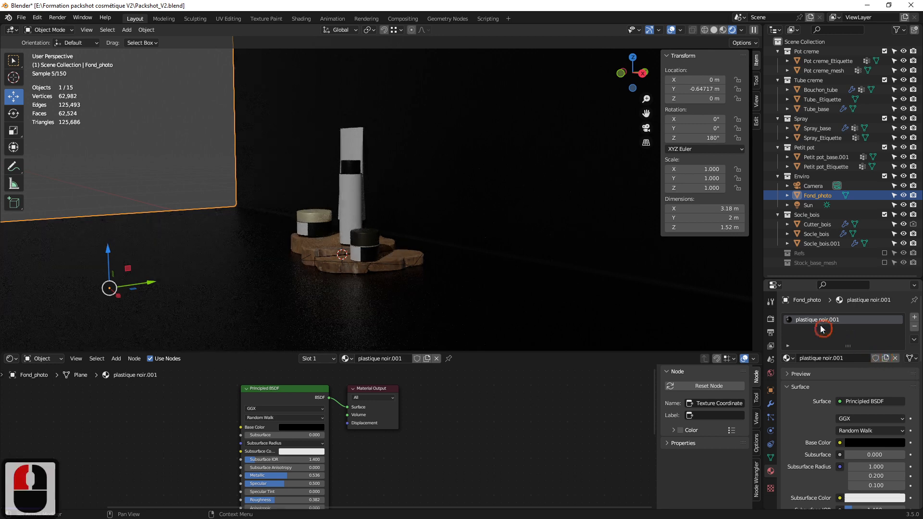
double_click(830, 321)
double_click(834, 320)
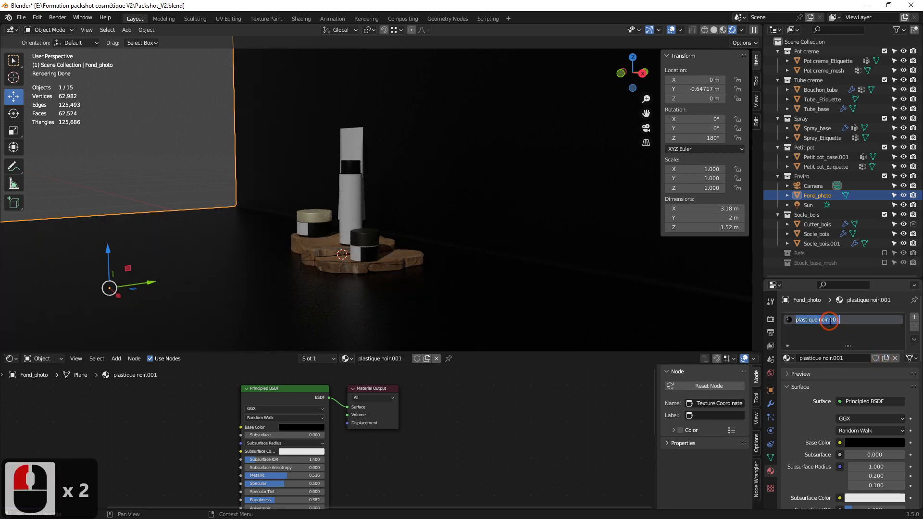
key(BackSpace)
key(BackSpace)
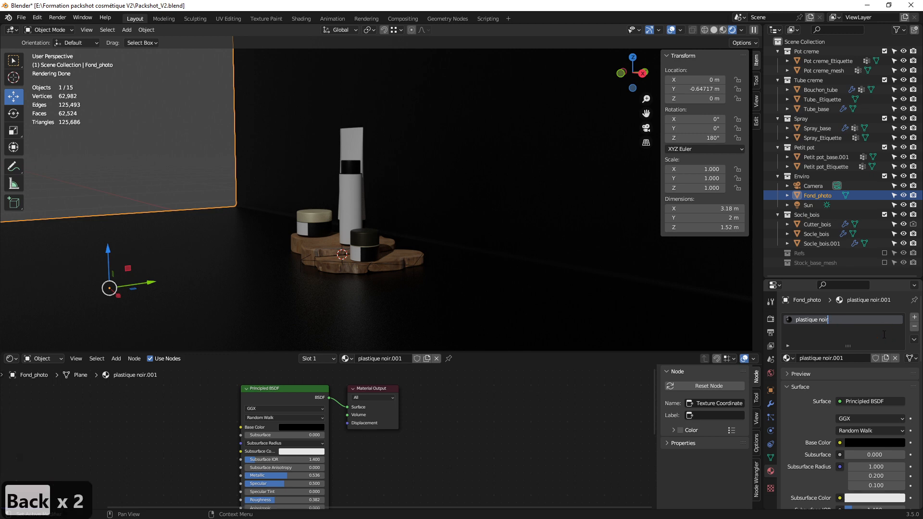
text(fond)
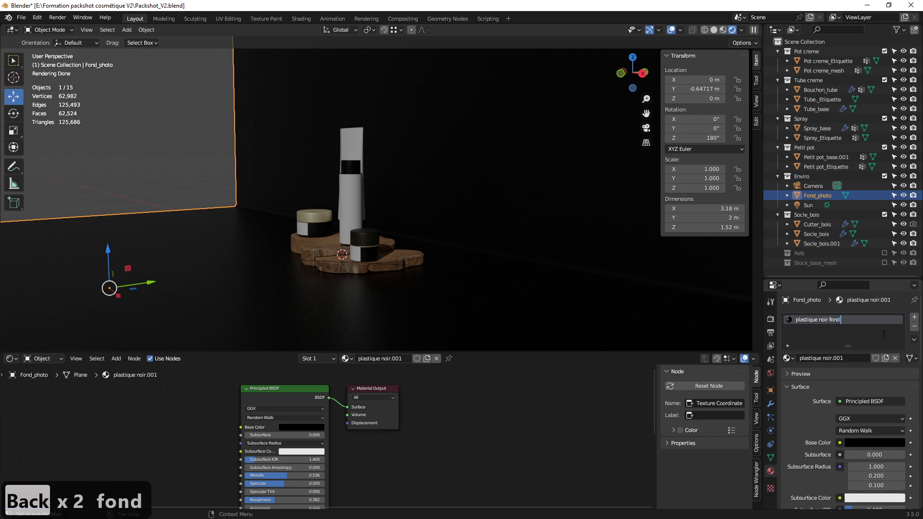
text( photo)
key(Return)
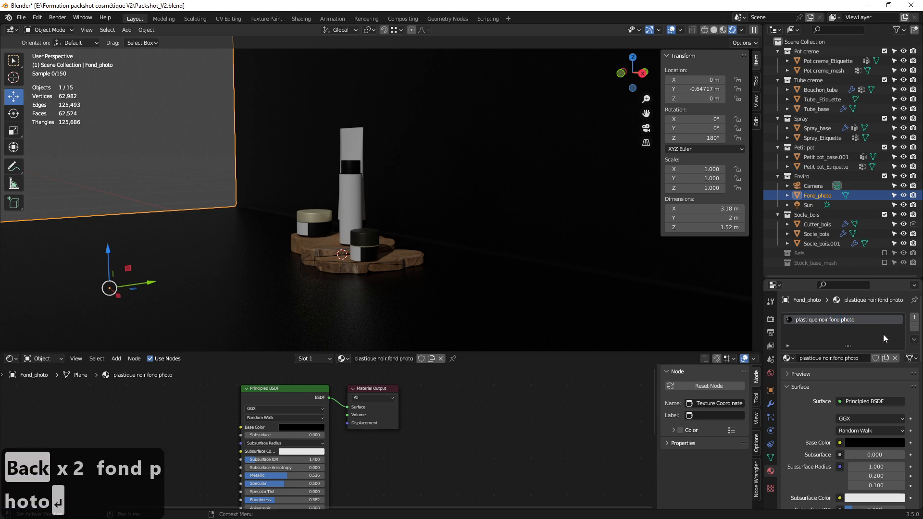
click(787, 358)
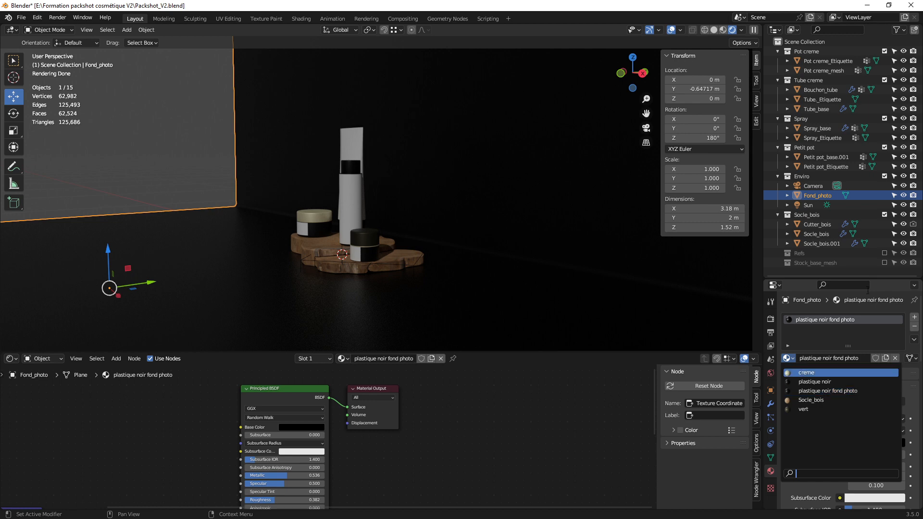
click(814, 330)
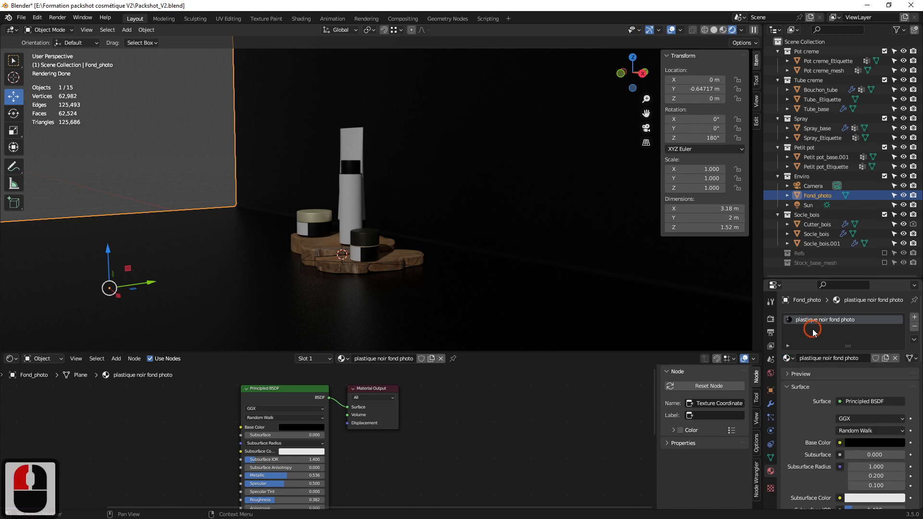
Set the Metallic value of the backdrop material's Principled BSDF to 0.
middle_drag(167, 450, 196, 437)
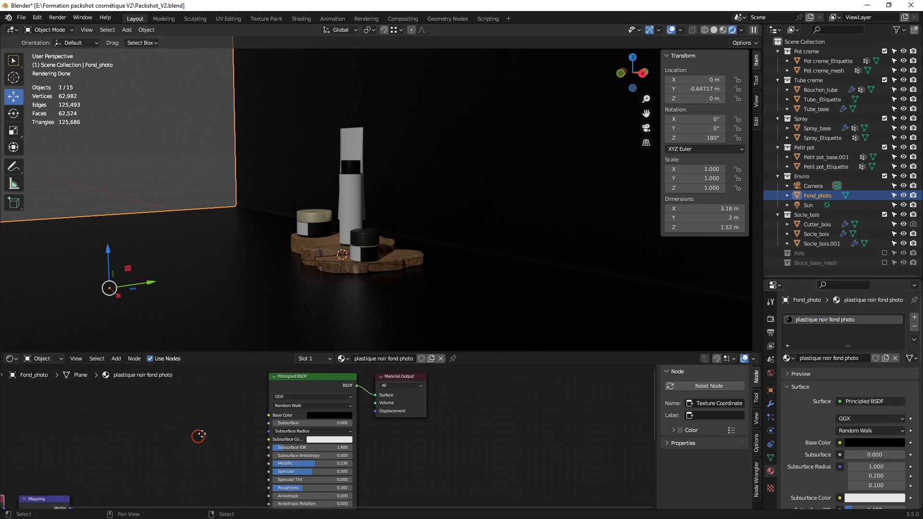
middle_drag(506, 448, 525, 440)
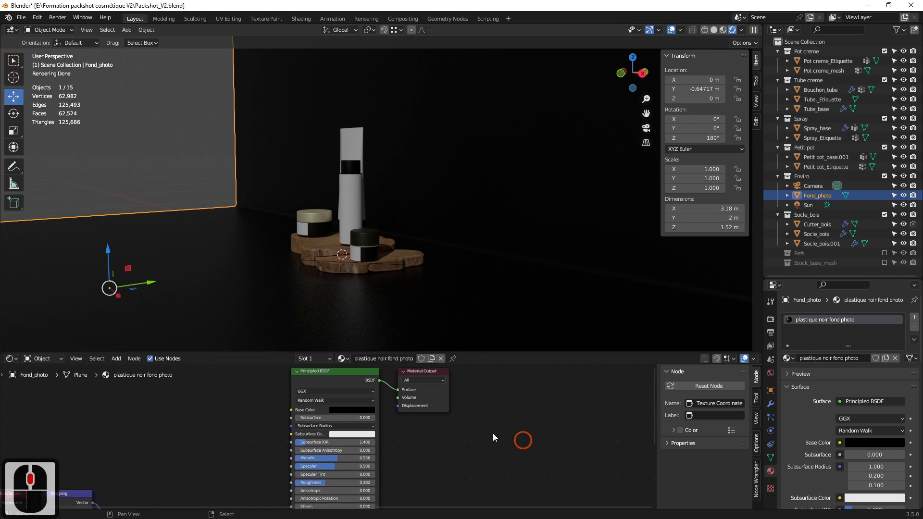
middle_drag(443, 449, 512, 366)
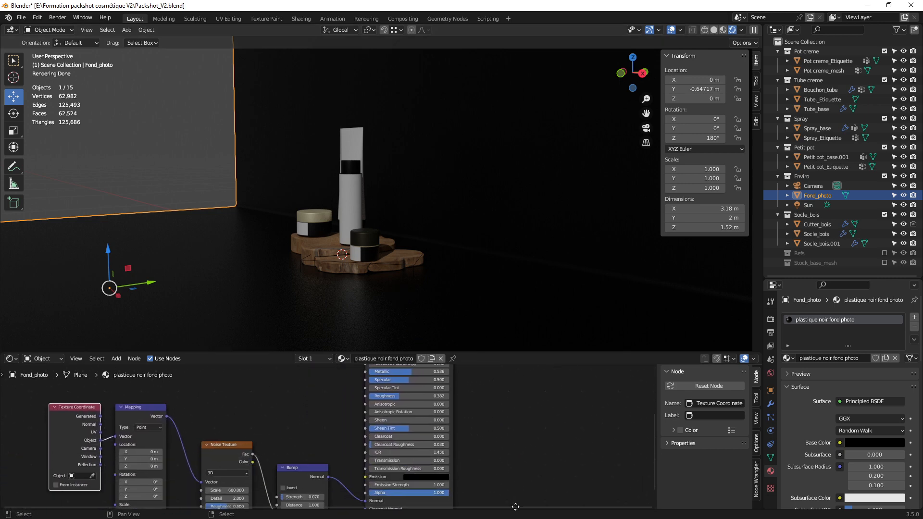
middle_drag(272, 432, 288, 391)
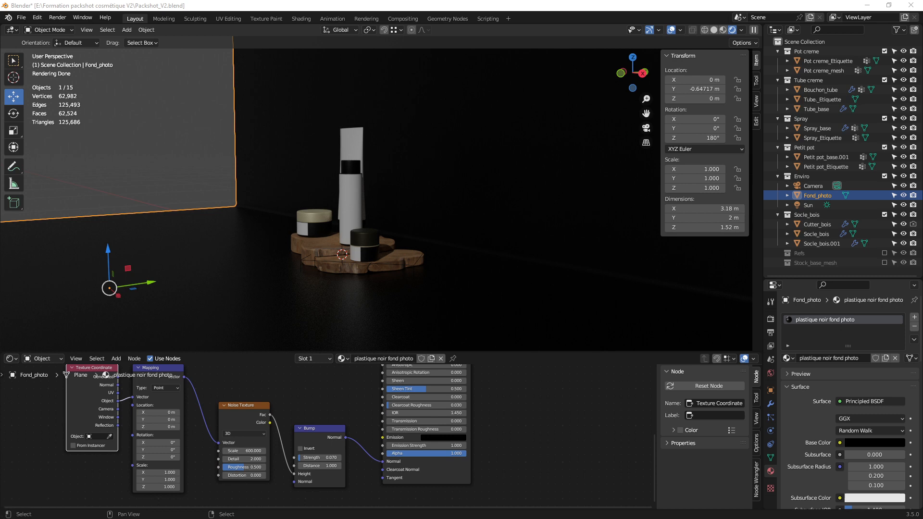
middle_drag(553, 423, 566, 480)
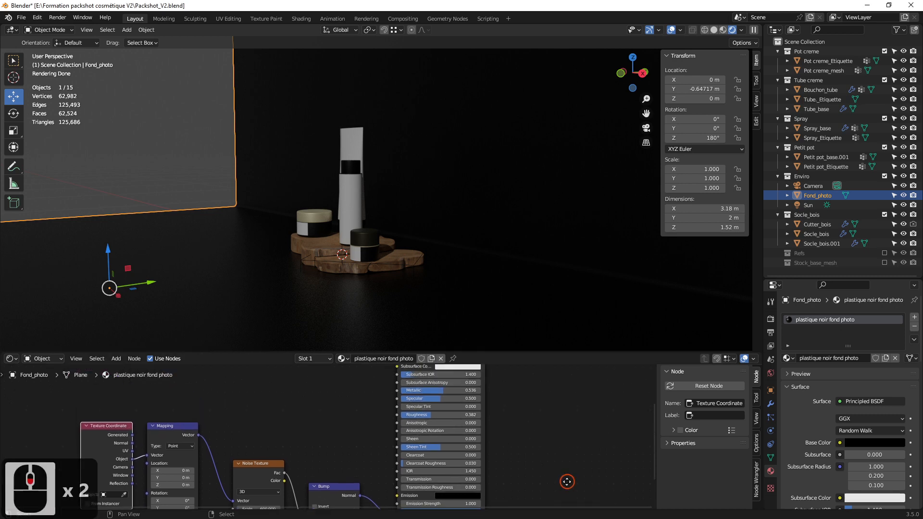
drag(441, 391, 397, 390)
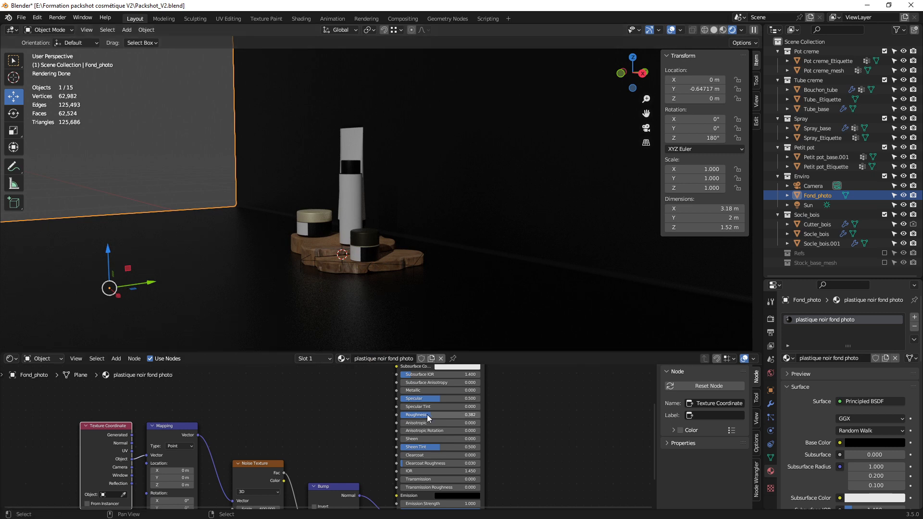
Set the Specular value of the backdrop material's Principled BSDF to 0.08.
drag(424, 398, 393, 398)
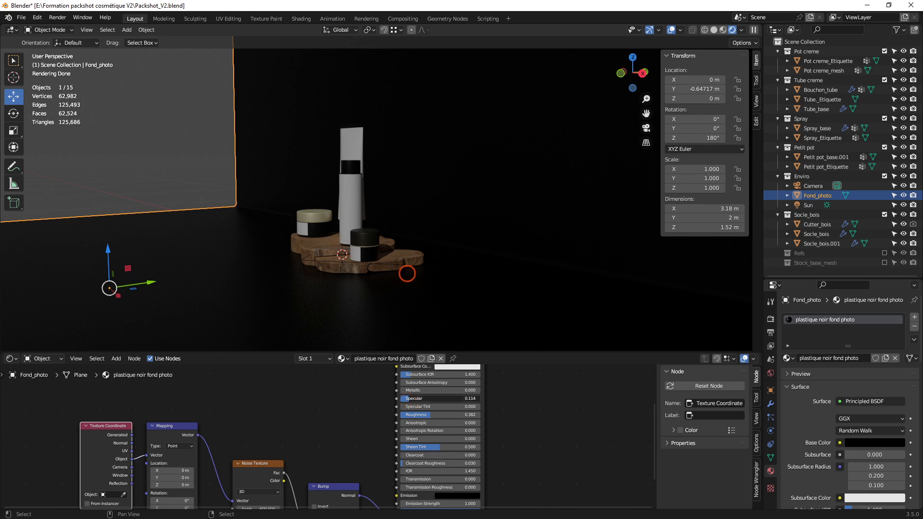
double_click(463, 399)
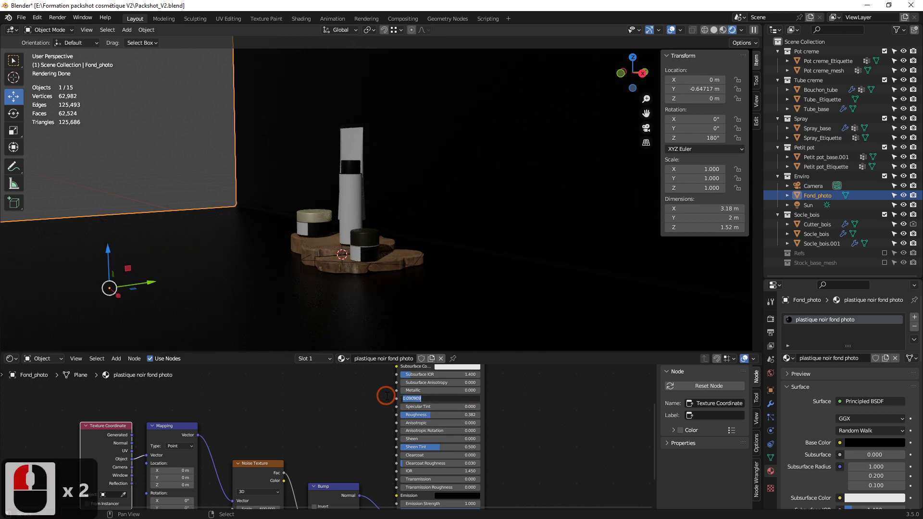
text(.08)
key(Return)
scroll(455, 431, up, 5)
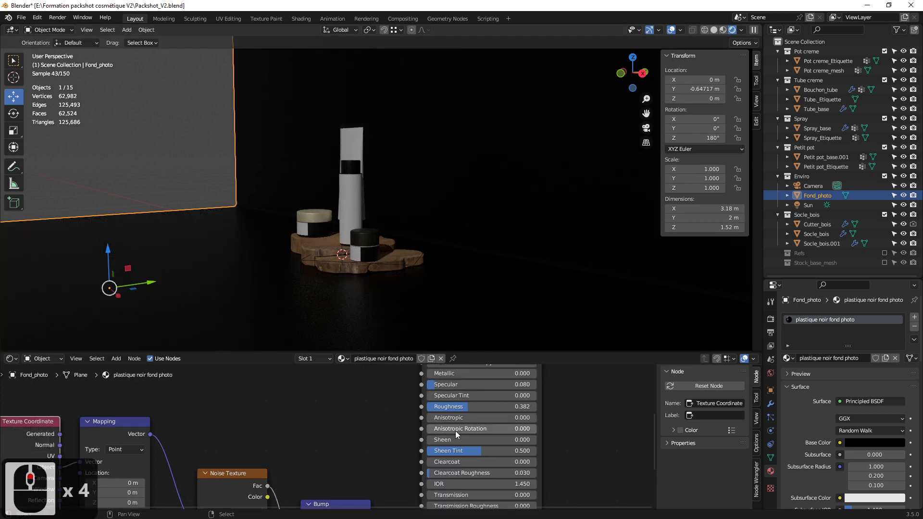
scroll(342, 457, down, 3)
scroll(342, 457, down, 4)
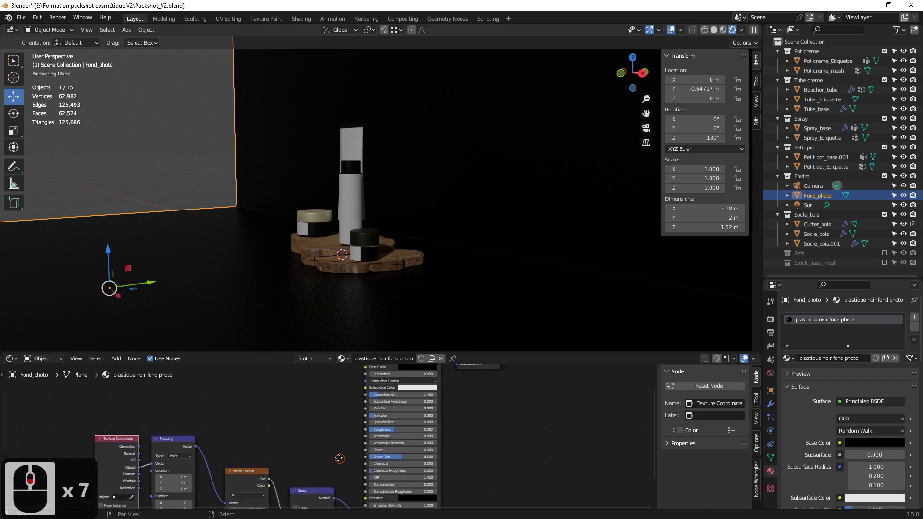
middle_drag(342, 457, 353, 431)
Switch the viewport to Material Preview shading with nothing selected and save the file.
scroll(444, 227, down, 3)
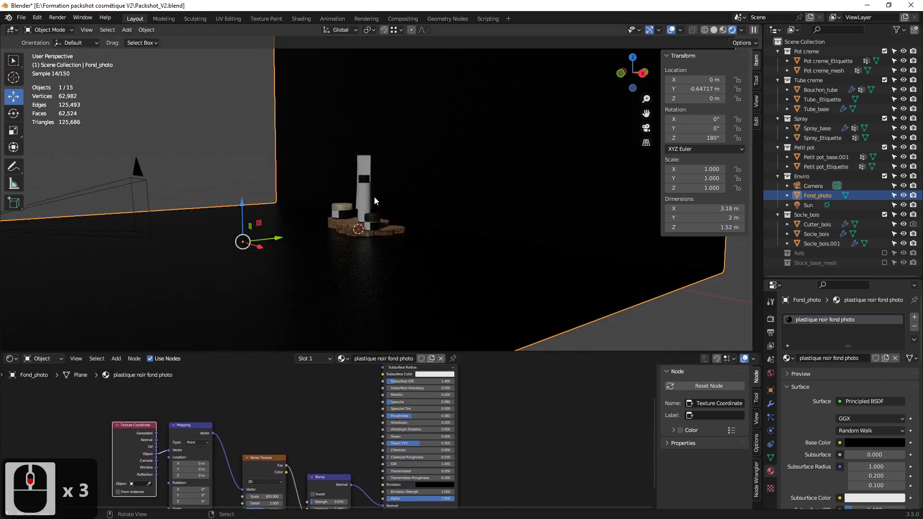
mouse_move(315, 229)
middle_down()
mouse_move(279, 247)
mouse_move(347, 227)
mouse_move(366, 240)
mouse_move(371, 229)
middle_up()
key(z)
click(362, 328)
middle_drag(403, 257, 371, 250)
key(a)
key(a)
key(ctrl+s)
Switch the viewport back to Rendered shading and save the file again.
scroll(377, 249, up, 7)
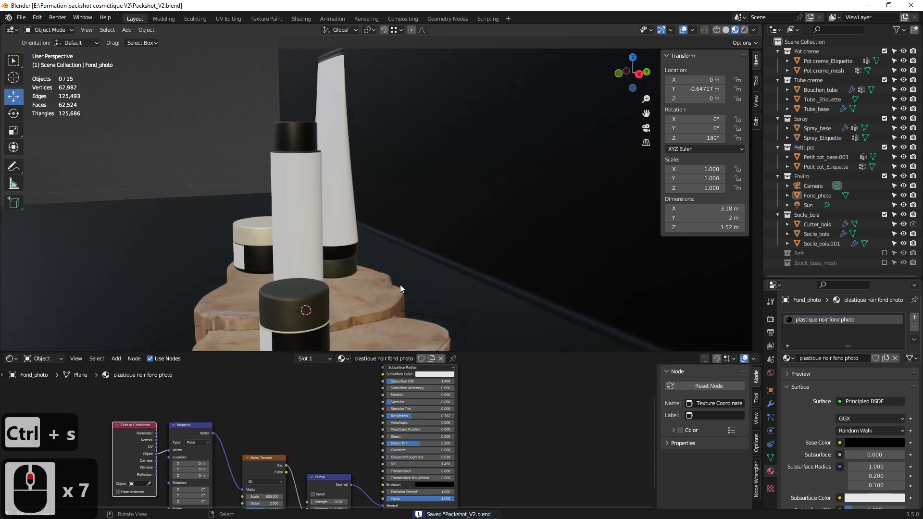
middle_drag(400, 285, 402, 136)
shift+middle_drag(440, 261, 439, 261)
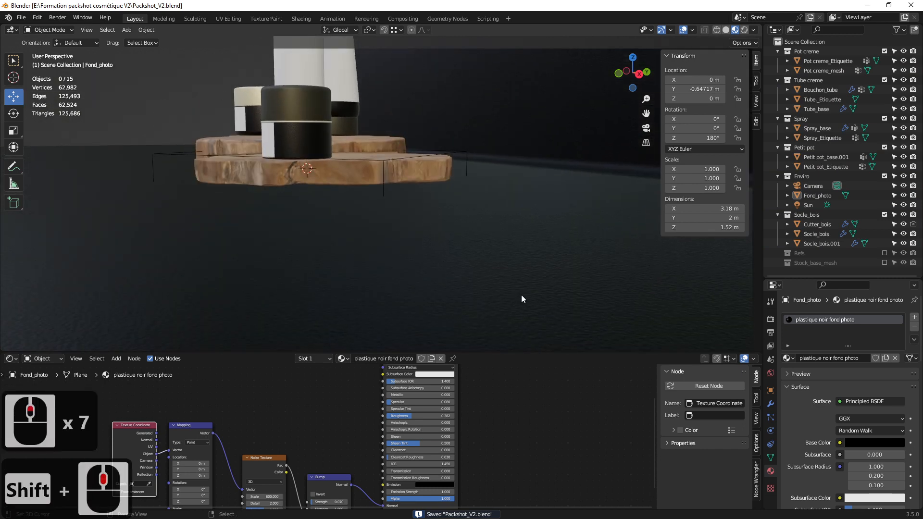
scroll(354, 249, down, 5)
mouse_move(351, 175)
middle_down()
mouse_move(387, 199)
mouse_move(373, 204)
mouse_move(385, 221)
middle_up()
key(z)
key(ctrl+s)
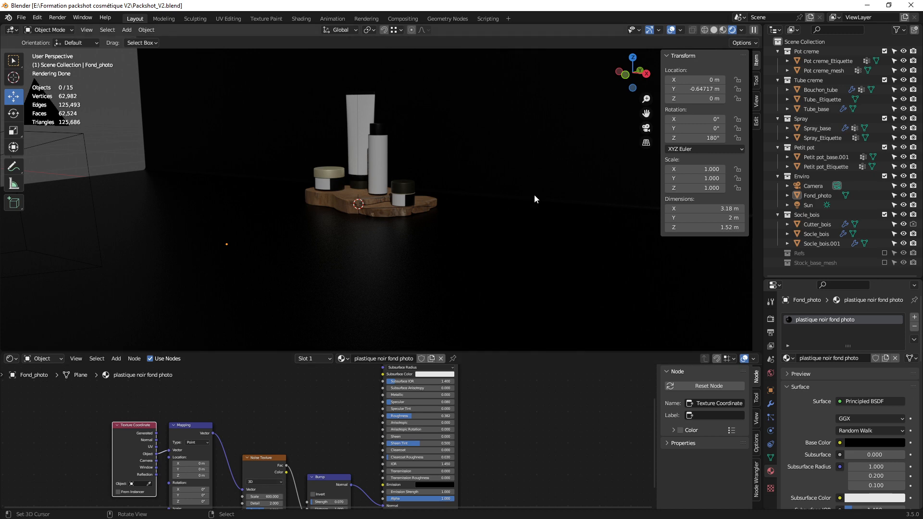
middle_drag(535, 199, 431, 255)
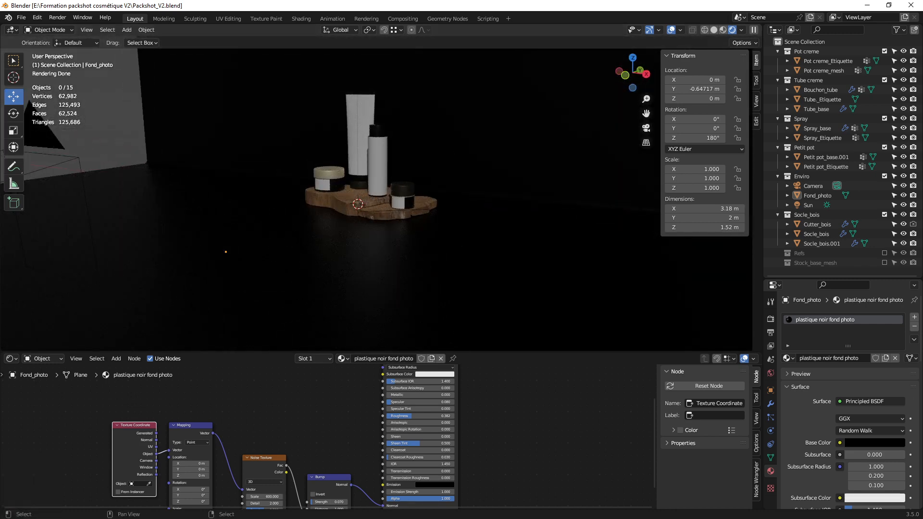